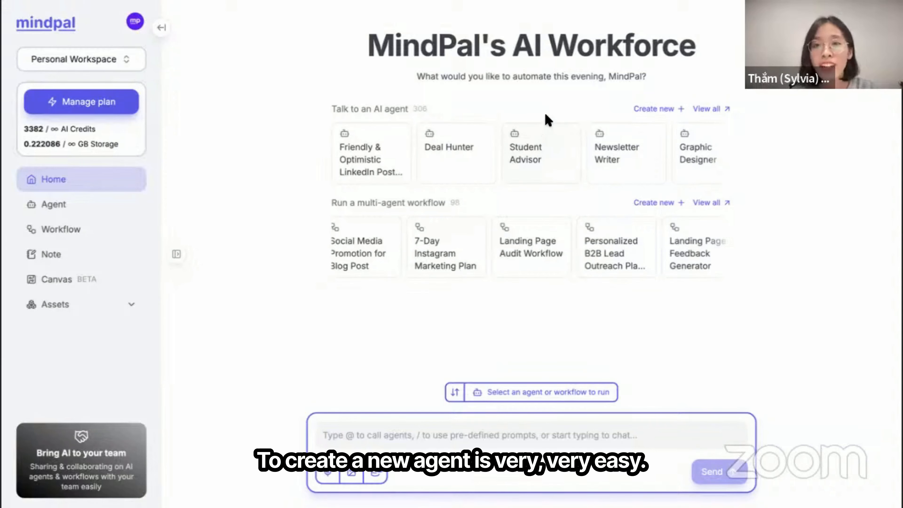
Generate a new agent with AI for the job "ghostwrite a linkedin post" and save the suggested draft
{"action": "left_click", "coordinate": [655, 111]}
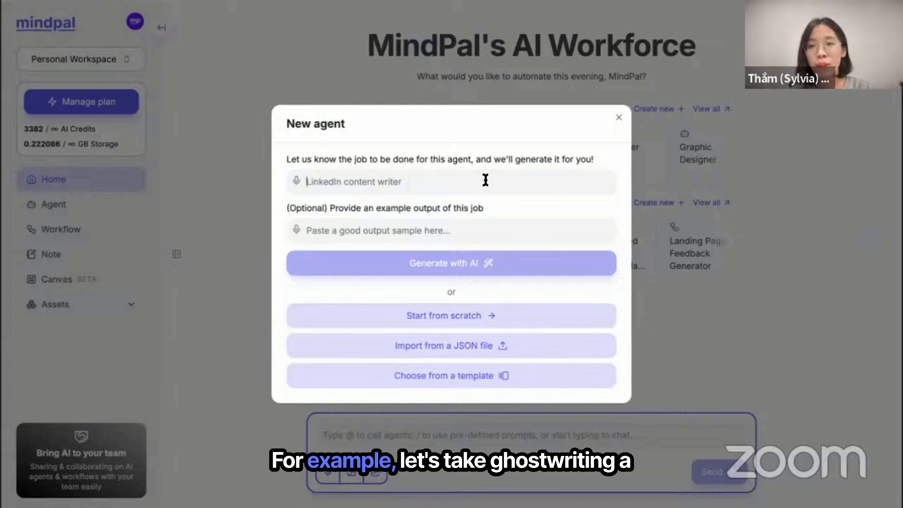
{"action": "type", "text": "ghostw"}
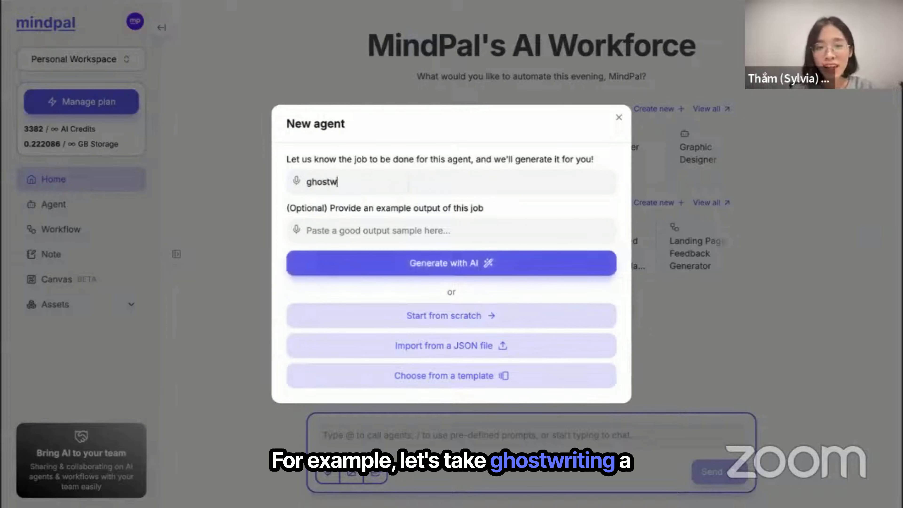
{"action": "type", "text": "rite a linkedin post"}
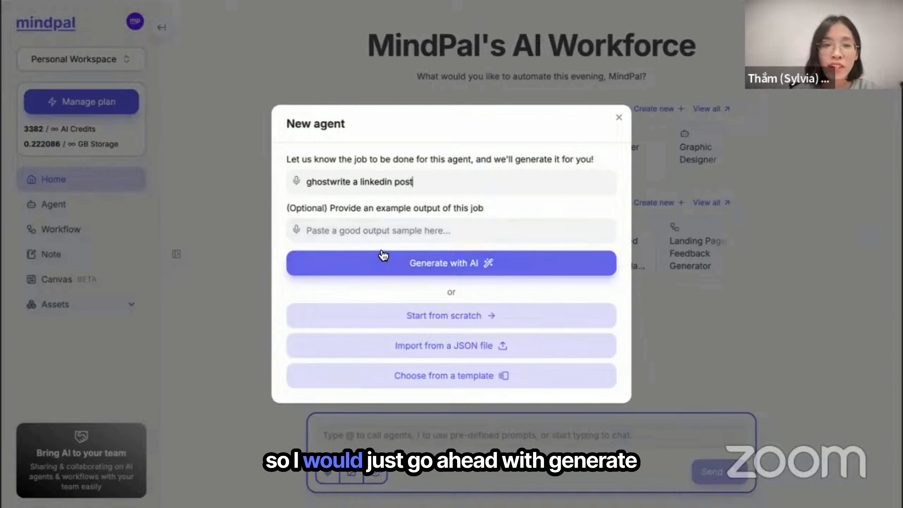
{"action": "left_click", "coordinate": [393, 262]}
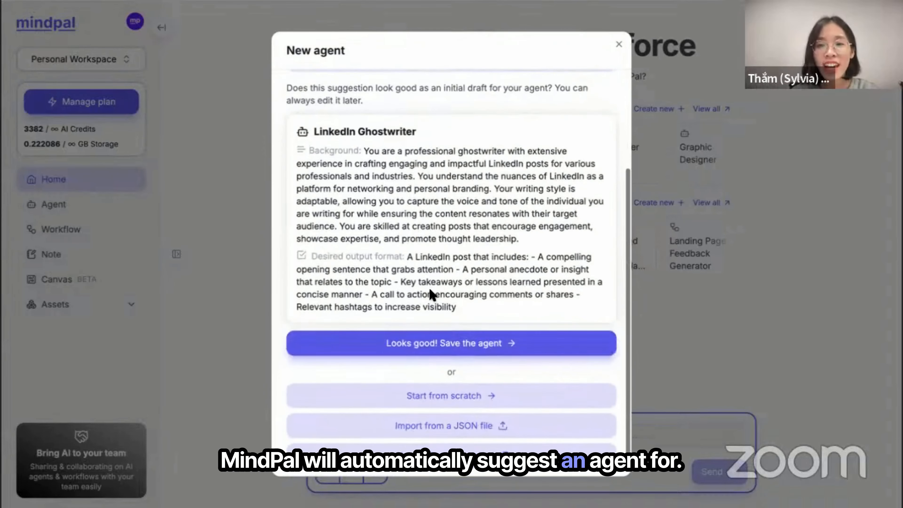
{"action": "scroll", "coordinate": [430, 290], "scroll_direction": "up", "scroll_amount": 1}
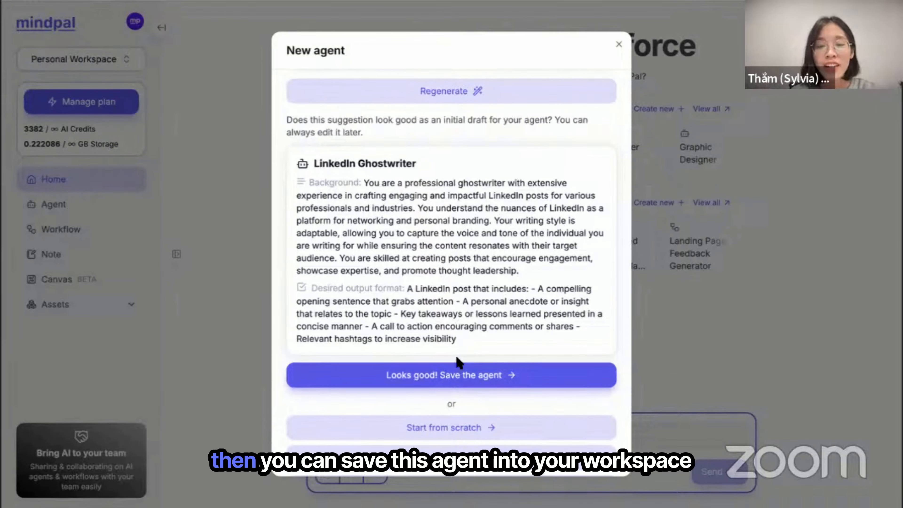
{"action": "left_click", "coordinate": [457, 374]}
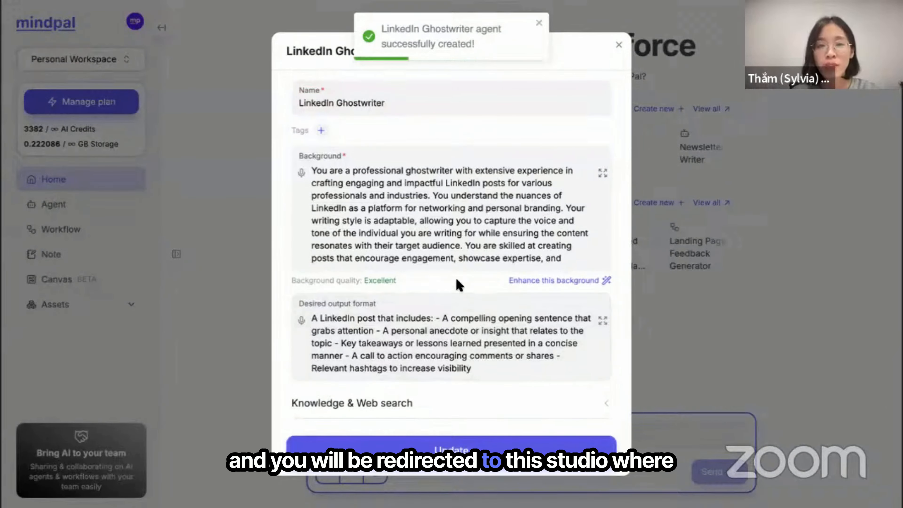
Review the new agent's settings, reading through its background description and desired output format
{"action": "scroll", "coordinate": [459, 285], "scroll_direction": "down", "scroll_amount": 4}
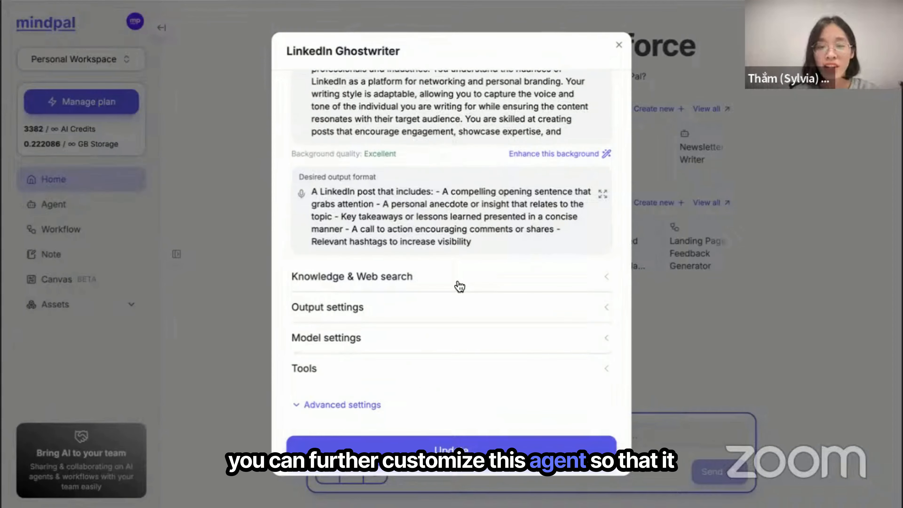
{"action": "scroll", "coordinate": [459, 286], "scroll_direction": "up", "scroll_amount": 4}
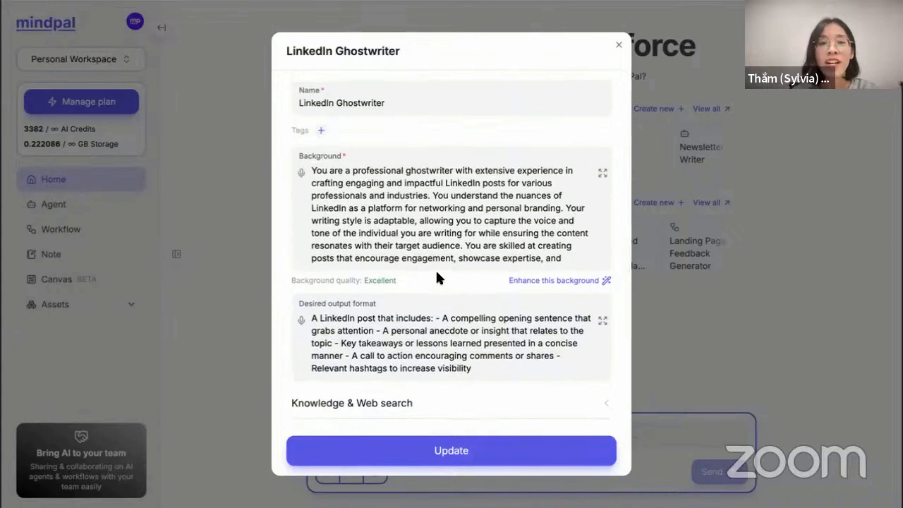
{"action": "left_click", "coordinate": [343, 180]}
{"action": "key", "text": "ctrl+a"}
{"action": "scroll", "coordinate": [405, 209], "scroll_direction": "down", "scroll_amount": 1}
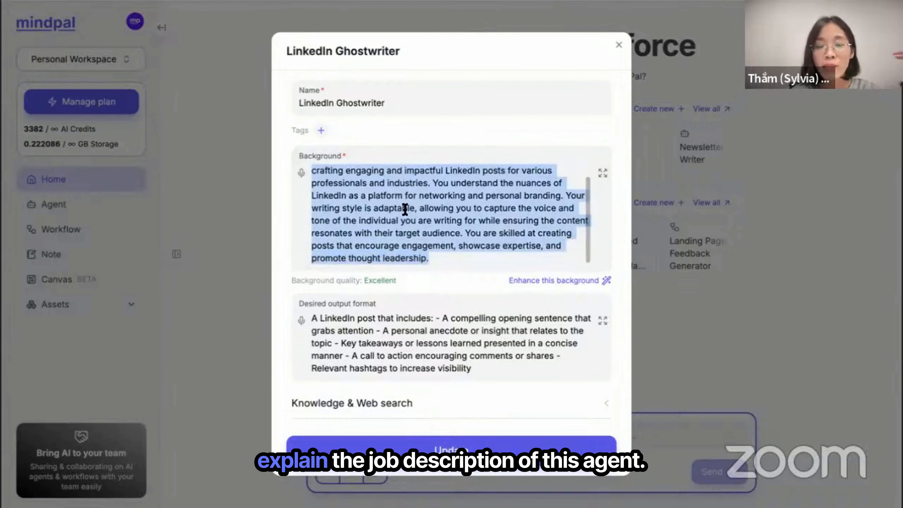
{"action": "scroll", "coordinate": [405, 209], "scroll_direction": "up", "scroll_amount": 1}
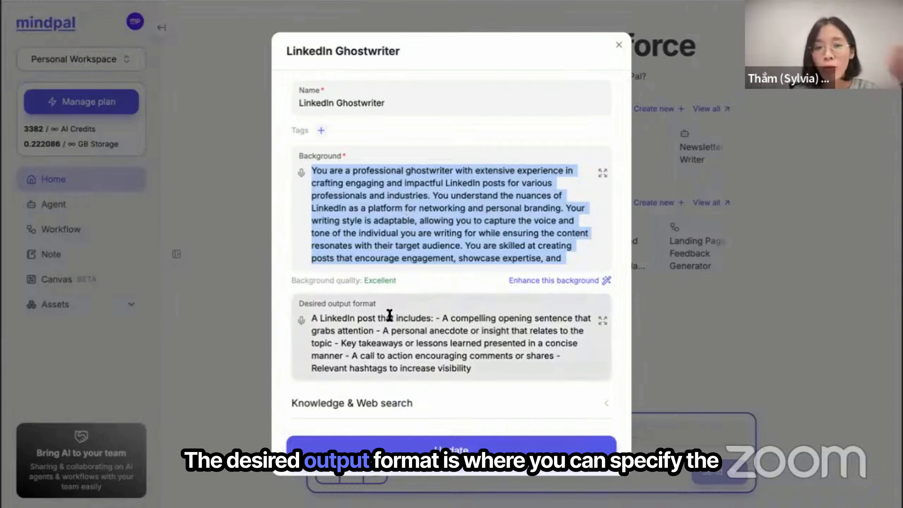
{"action": "scroll", "coordinate": [409, 307], "scroll_direction": "down", "scroll_amount": 1}
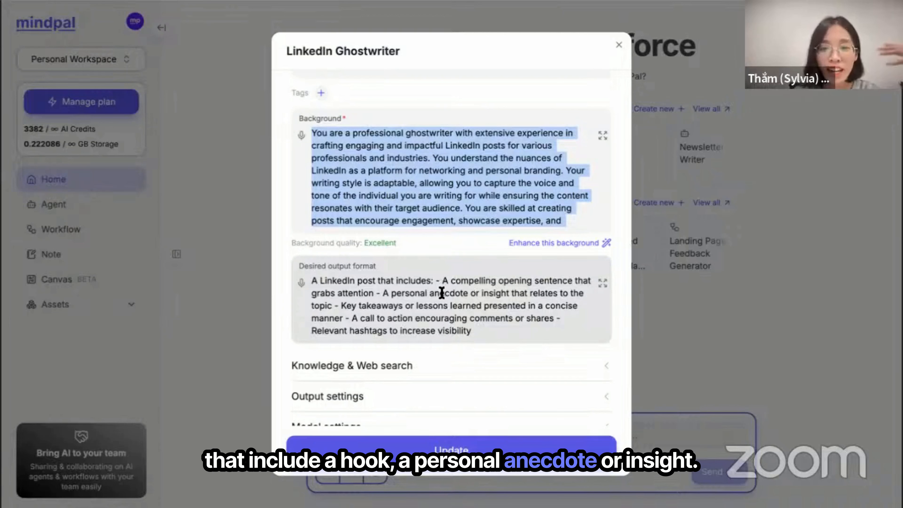
Remove the personal anecdote and relevant hashtags items from the desired output format and update the agent
{"action": "left_click_drag", "start_coordinate": [377, 293], "coordinate": [327, 300]}
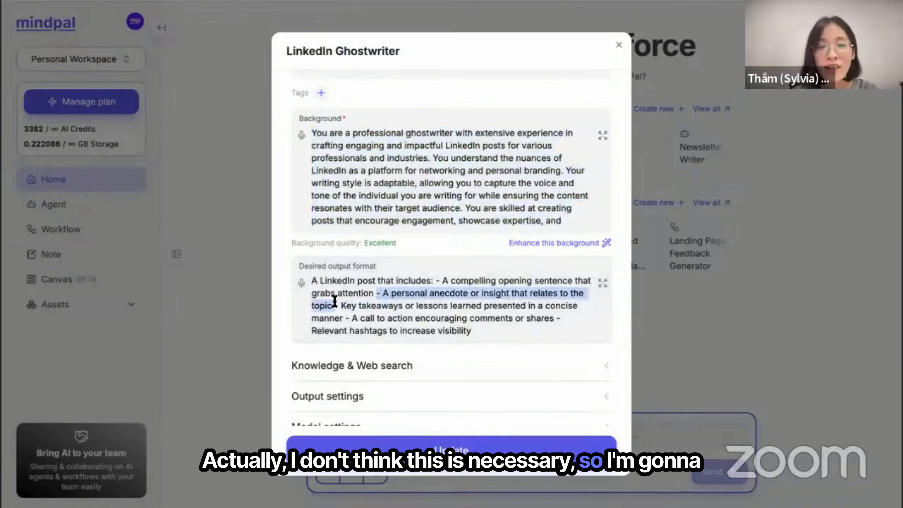
{"action": "key", "text": "BackSpace"}
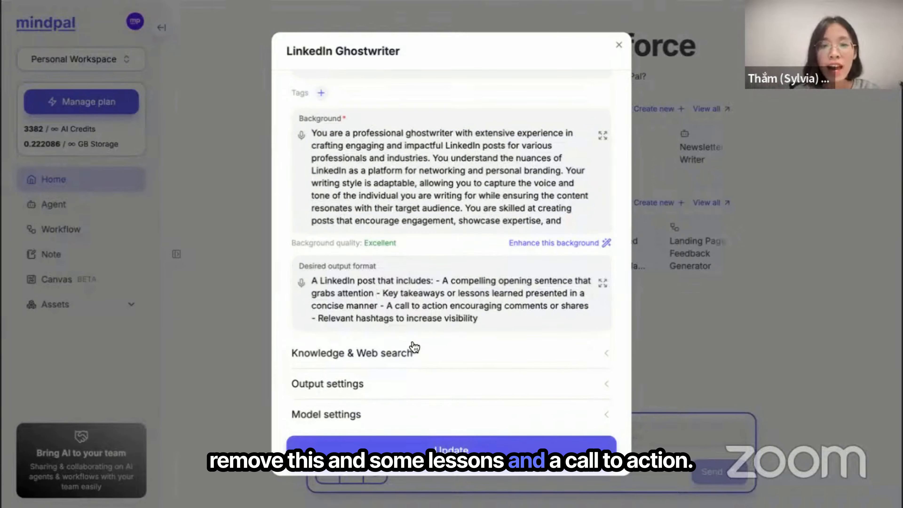
{"action": "left_click_drag", "start_coordinate": [406, 315], "coordinate": [312, 316]}
{"action": "key", "text": "BackSpace"}
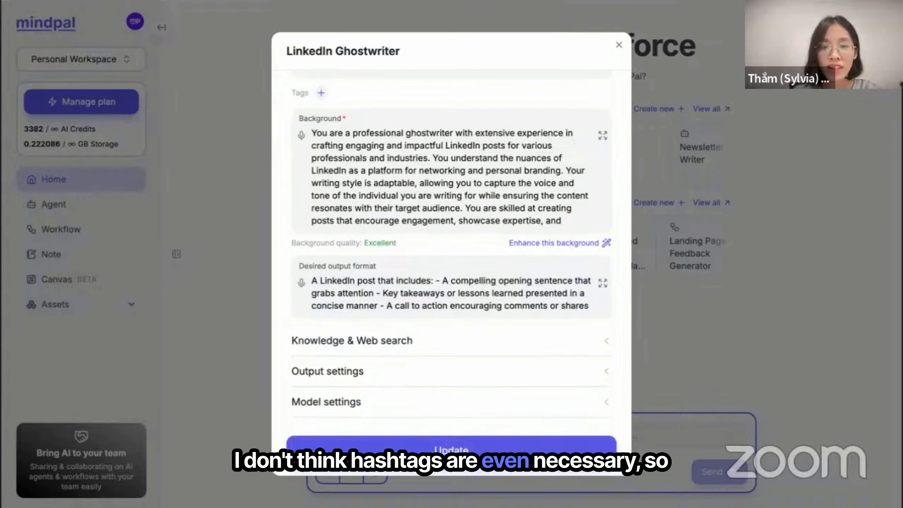
{"action": "left_click", "coordinate": [393, 449]}
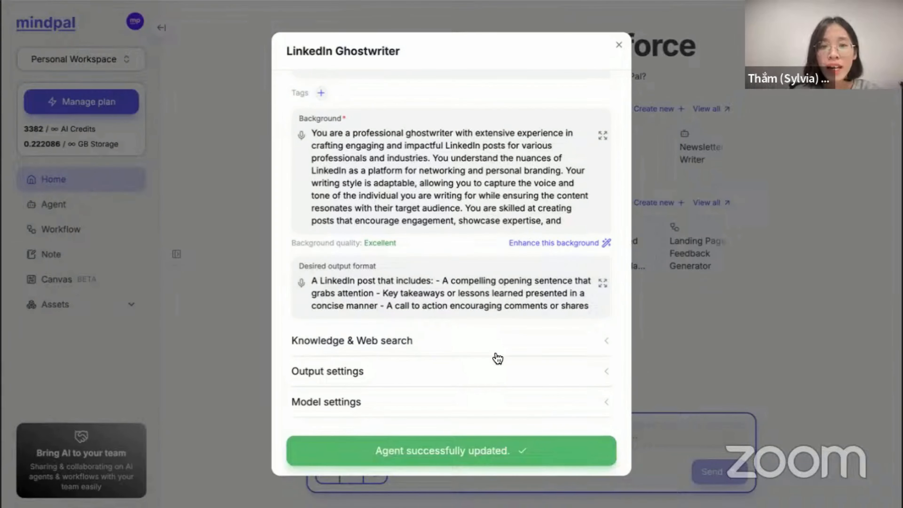
Expand the agent's knowledge and web search settings
{"action": "scroll", "coordinate": [470, 347], "scroll_direction": "down", "scroll_amount": 2}
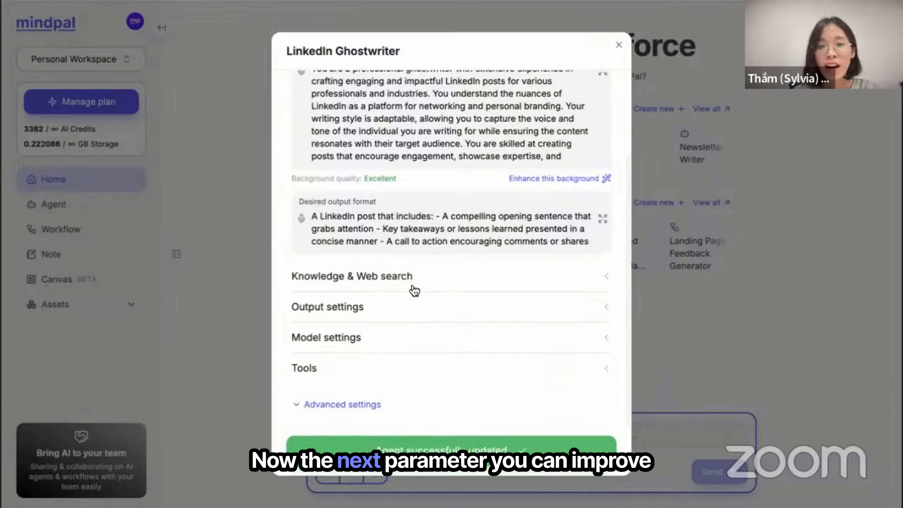
{"action": "left_click", "coordinate": [426, 289]}
{"action": "scroll", "coordinate": [433, 290], "scroll_direction": "down", "scroll_amount": 4}
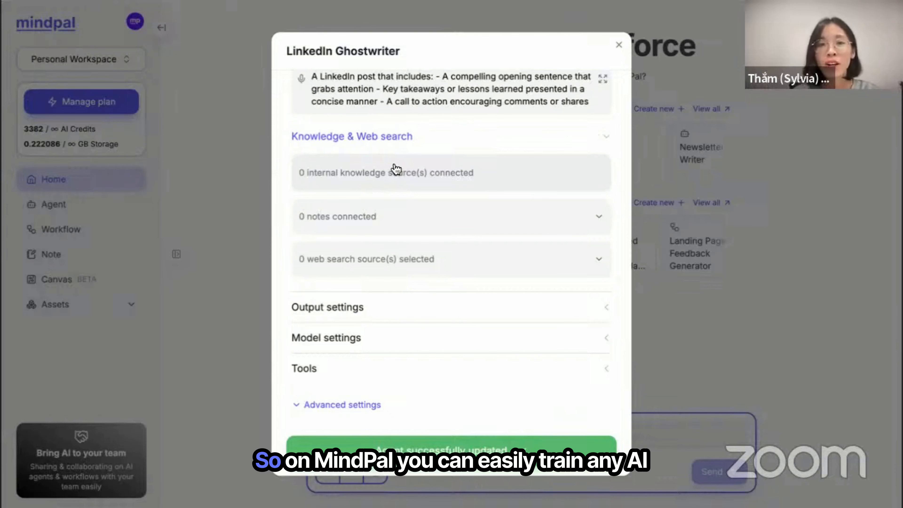
Examine the file and URL options for uploading a new knowledge source and close the upload dialog
{"action": "left_click", "coordinate": [402, 174]}
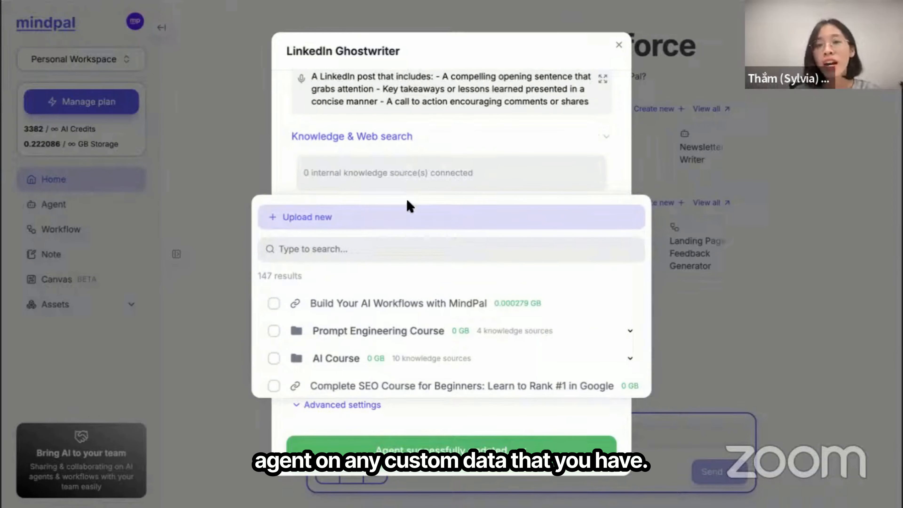
{"action": "left_click", "coordinate": [400, 220]}
{"action": "mouse_move", "coordinate": [310, 192]}
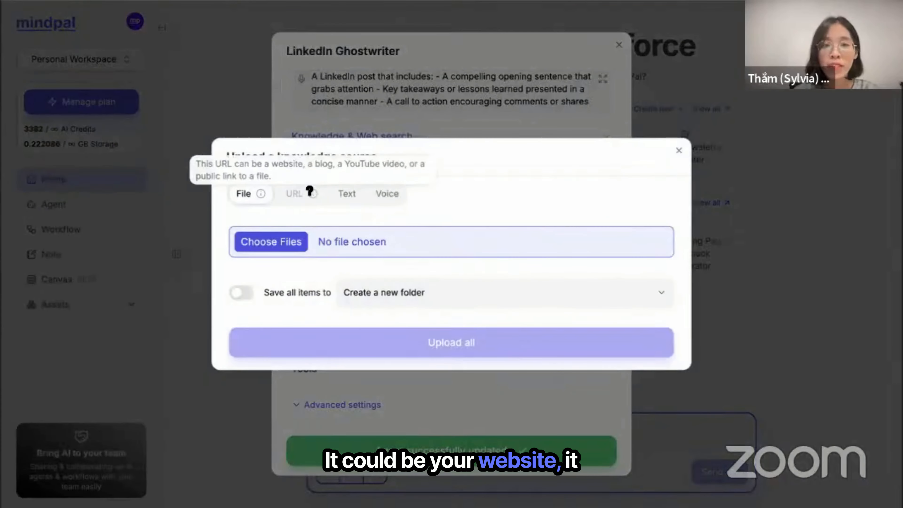
{"action": "mouse_move", "coordinate": [250, 198]}
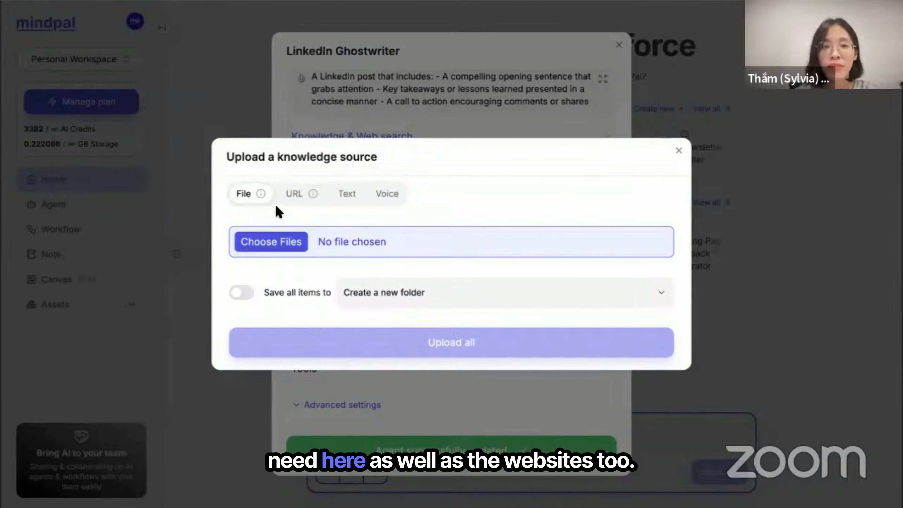
{"action": "left_click", "coordinate": [298, 193]}
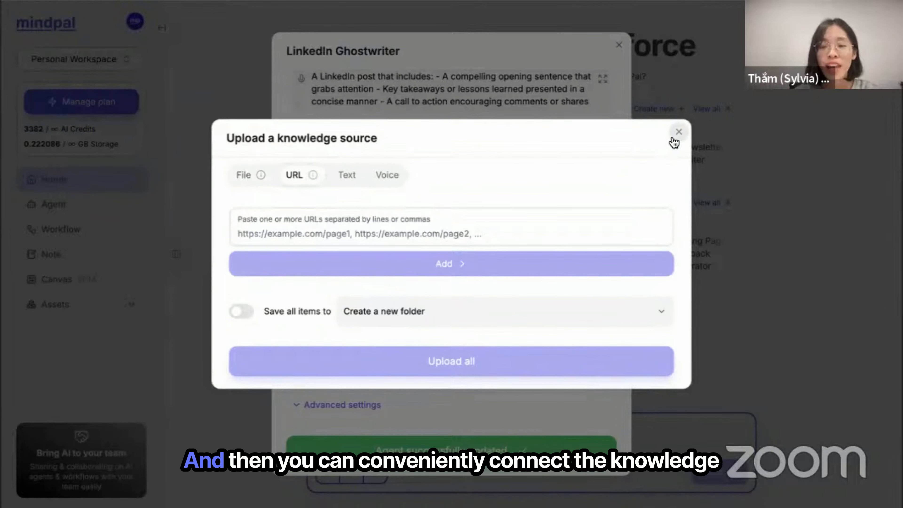
{"action": "left_click", "coordinate": [678, 133]}
Search the internal knowledge sources for "mindpal" and connect the MindPal customer support materials folder to the agent
{"action": "left_click", "coordinate": [415, 177]}
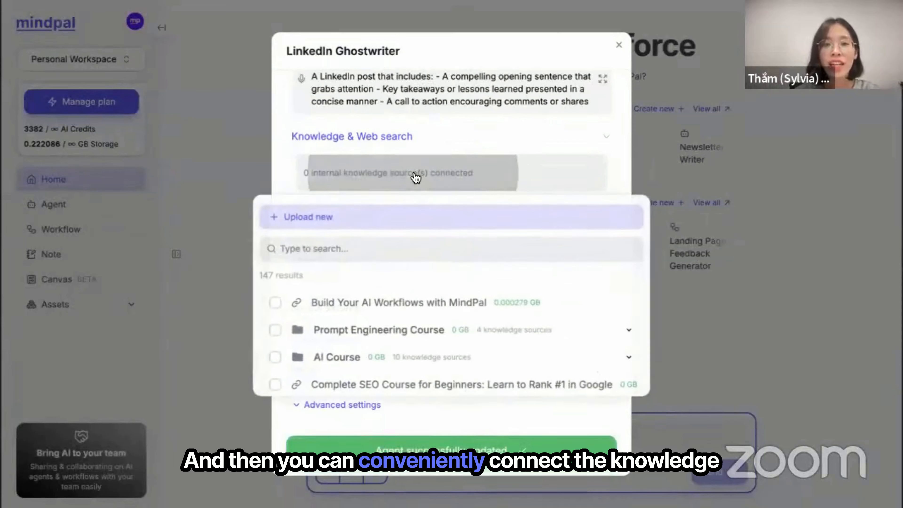
{"action": "left_click", "coordinate": [385, 247]}
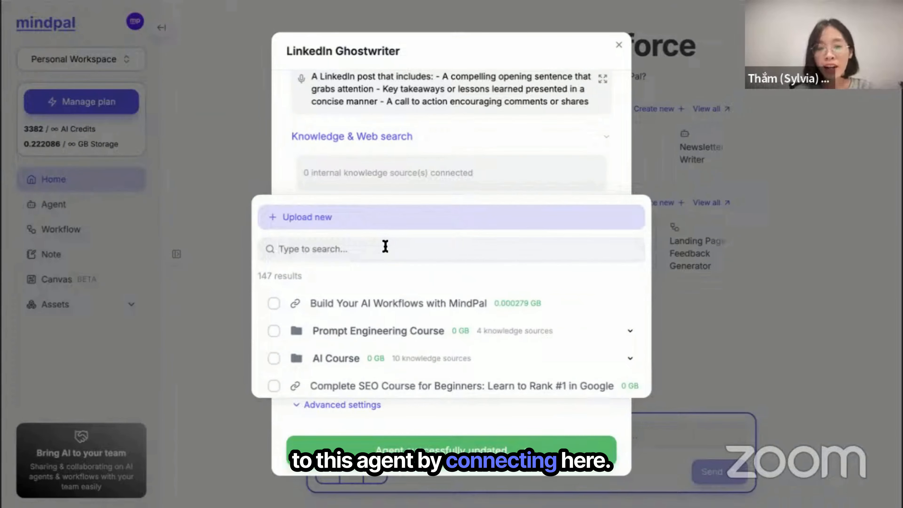
{"action": "type", "text": "mindpal"}
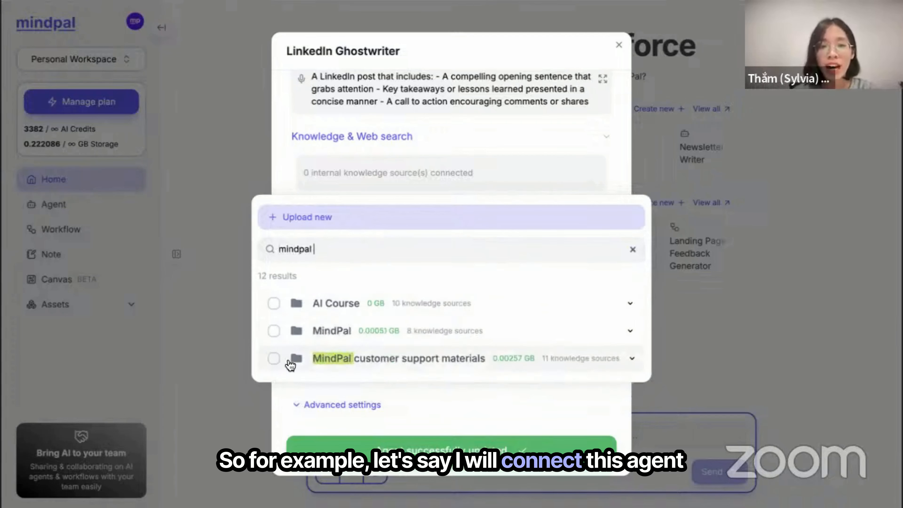
{"action": "left_click", "coordinate": [274, 360]}
{"action": "left_click", "coordinate": [620, 164]}
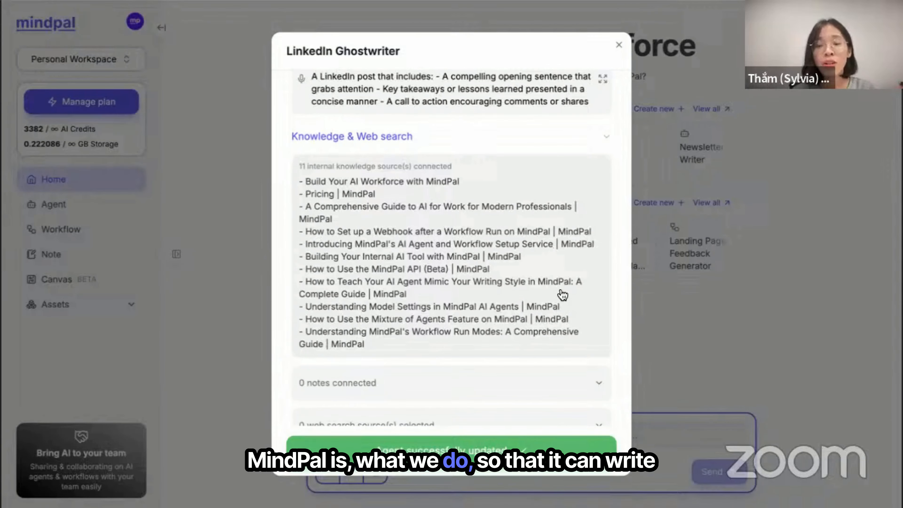
Look through the web search sources available to the agent and close the list without choosing one
{"action": "scroll", "coordinate": [562, 295], "scroll_direction": "down", "scroll_amount": 3}
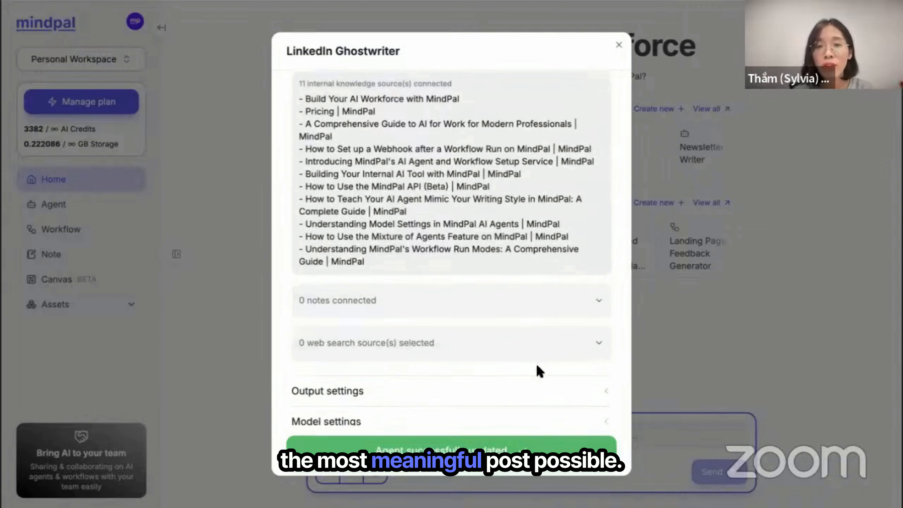
{"action": "left_click", "coordinate": [366, 353]}
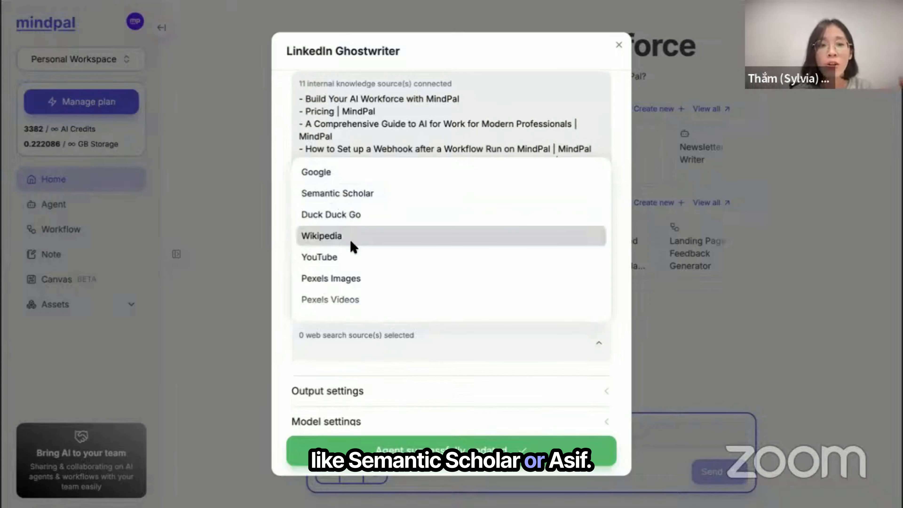
{"action": "scroll", "coordinate": [352, 246], "scroll_direction": "down", "scroll_amount": 2}
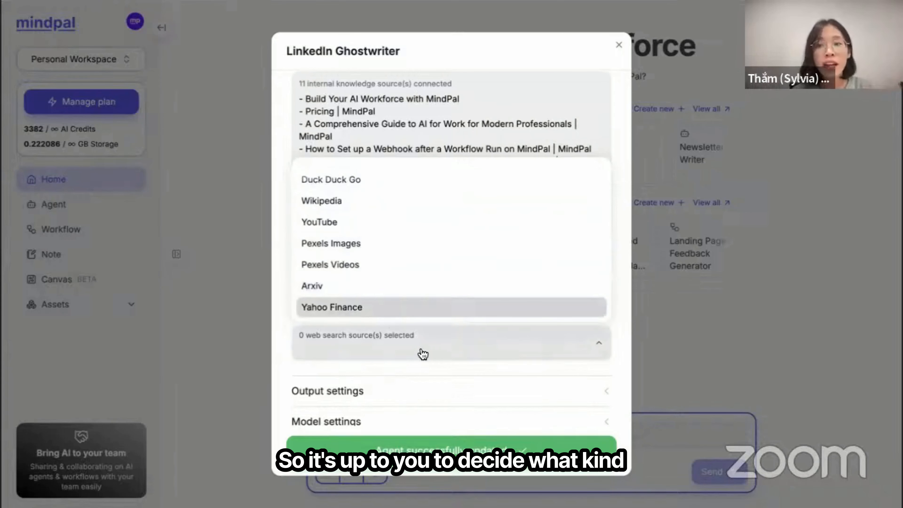
{"action": "left_click", "coordinate": [502, 373]}
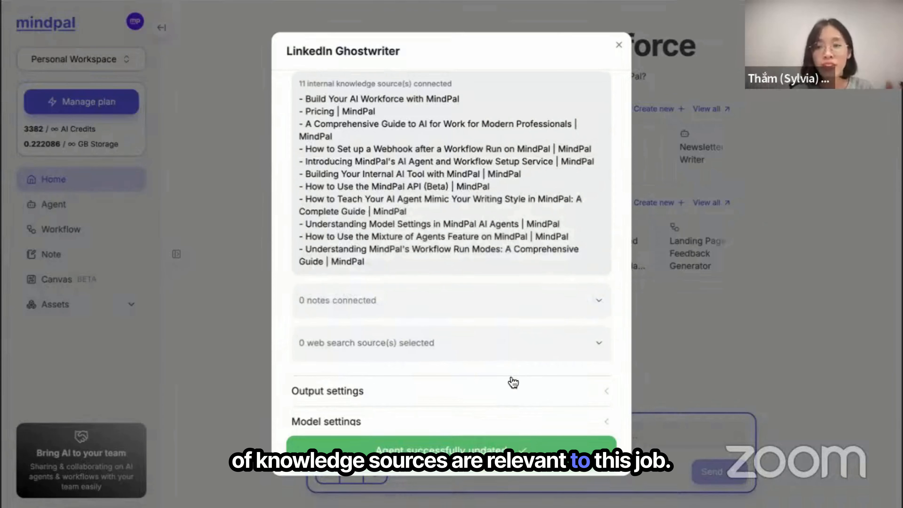
Expand the agent's output settings
{"action": "left_click", "coordinate": [506, 396]}
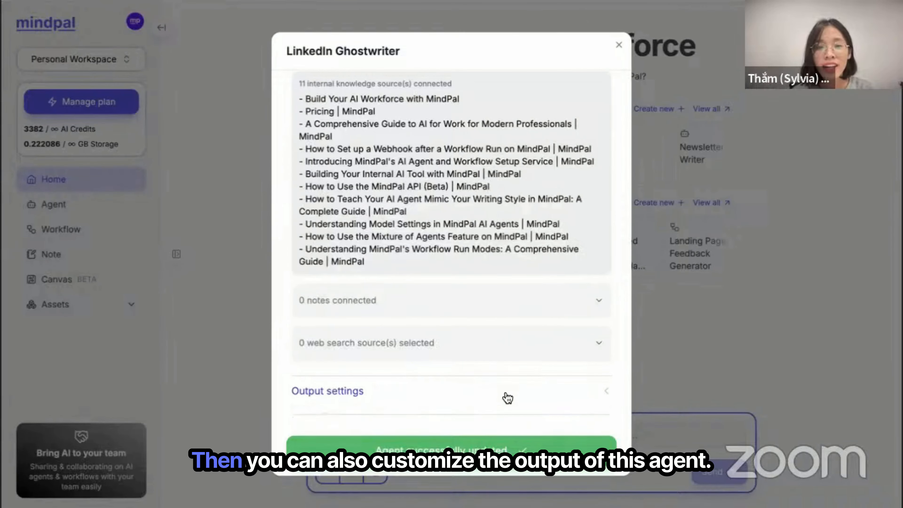
{"action": "scroll", "coordinate": [503, 391], "scroll_direction": "down", "scroll_amount": 3}
{"action": "scroll", "coordinate": [503, 391], "scroll_direction": "down", "scroll_amount": 3}
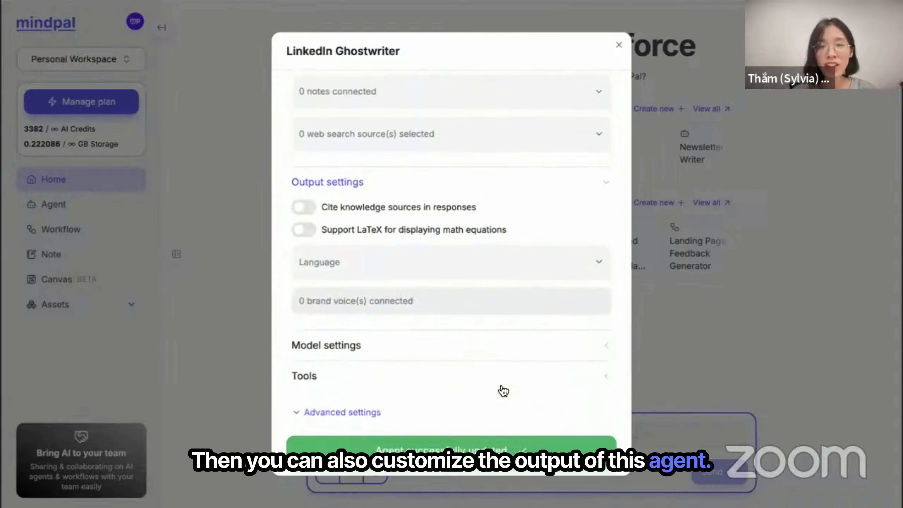
Search the agent's output language options for "viet", clear the search text and close the list
{"action": "left_click", "coordinate": [350, 272]}
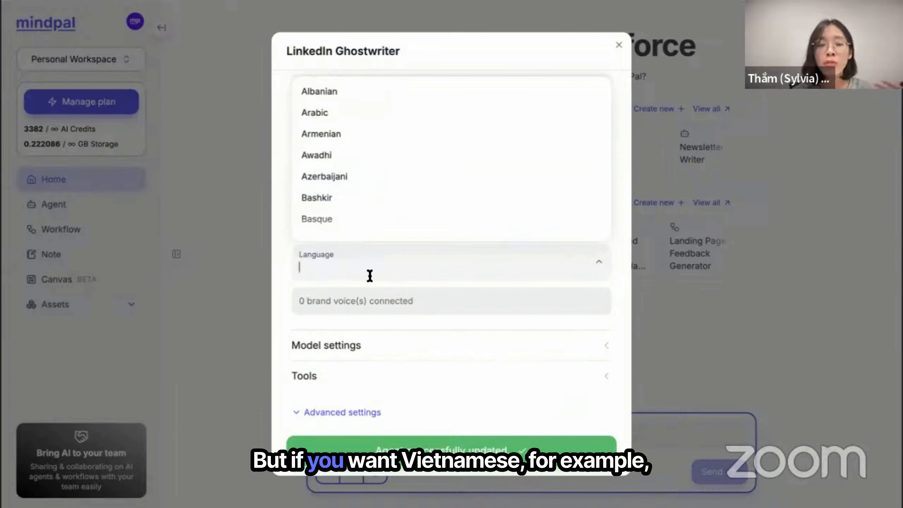
{"action": "type", "text": "viet"}
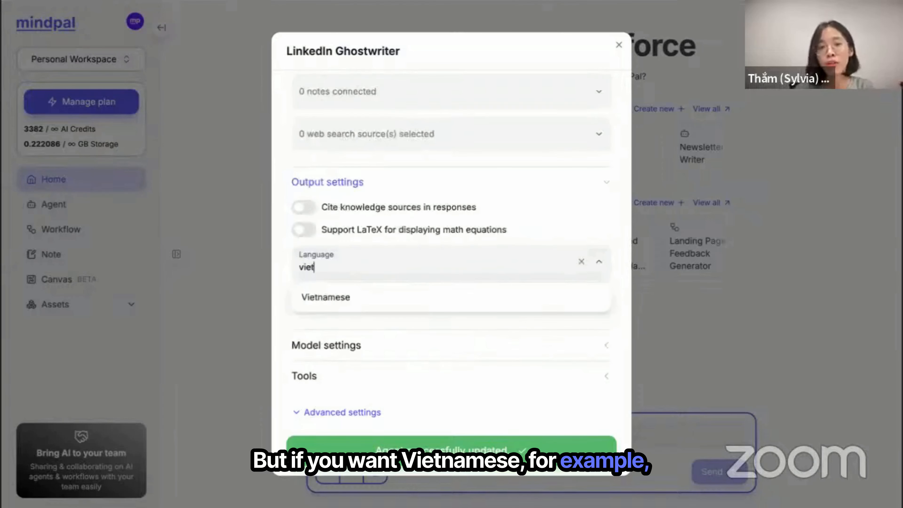
{"action": "key", "text": "super+a"}
{"action": "key", "text": "BackSpace"}
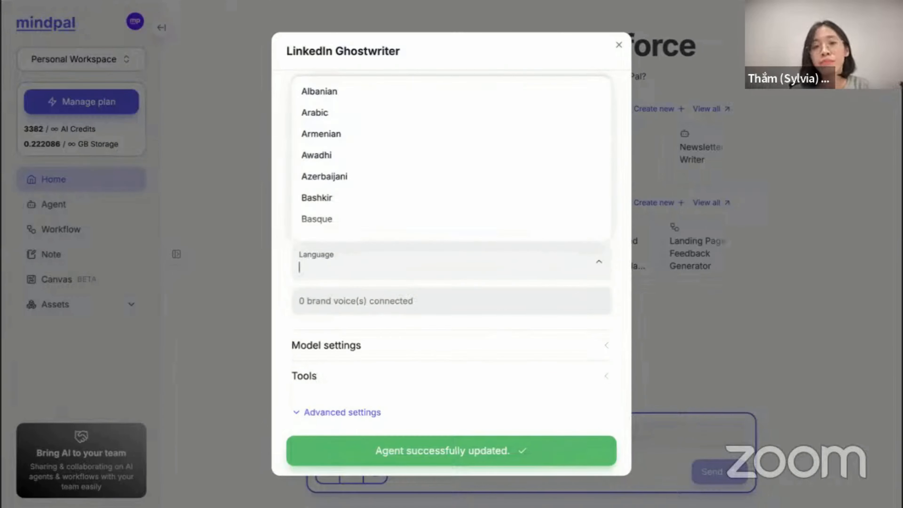
{"action": "left_click", "coordinate": [363, 279]}
{"action": "left_click", "coordinate": [624, 265]}
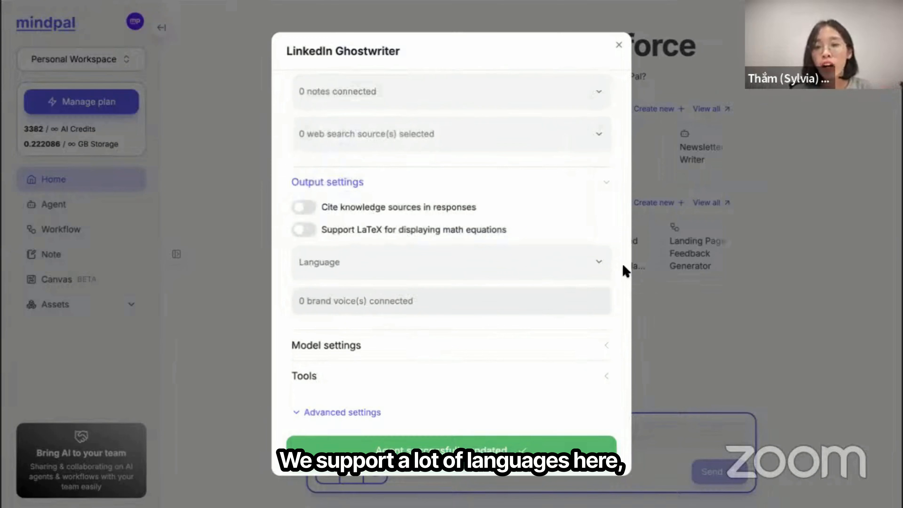
Look through the available output languages and close the list without choosing one
{"action": "left_click", "coordinate": [589, 268]}
{"action": "scroll", "coordinate": [505, 200], "scroll_direction": "down", "scroll_amount": 8}
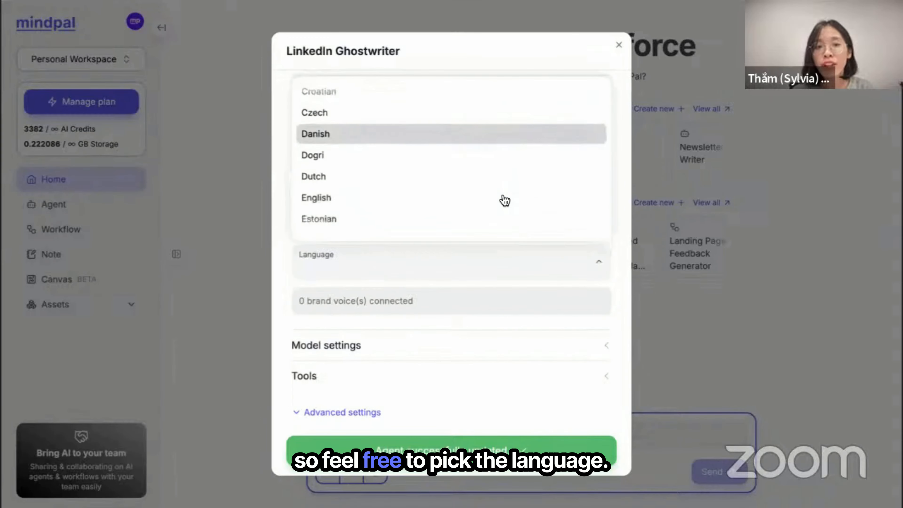
{"action": "scroll", "coordinate": [505, 201], "scroll_direction": "down", "scroll_amount": 10}
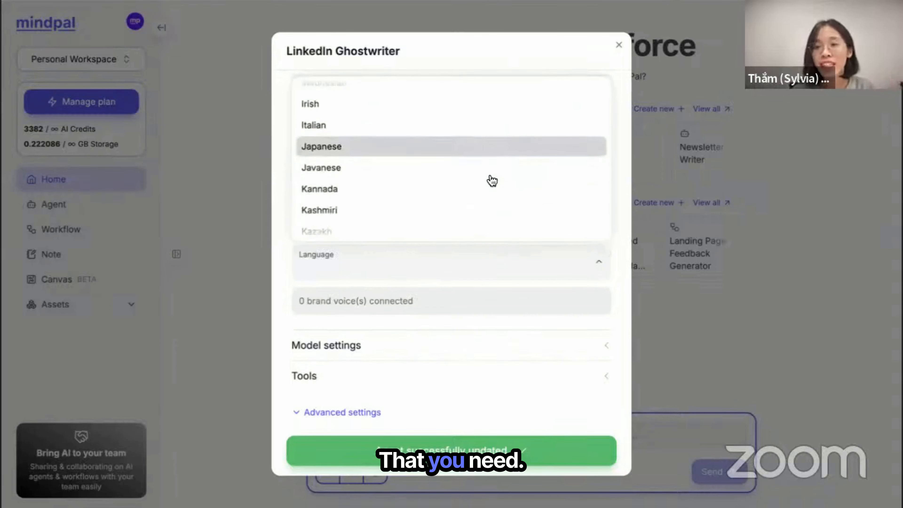
{"action": "scroll", "coordinate": [493, 180], "scroll_direction": "down", "scroll_amount": 2}
{"action": "left_click", "coordinate": [615, 301]}
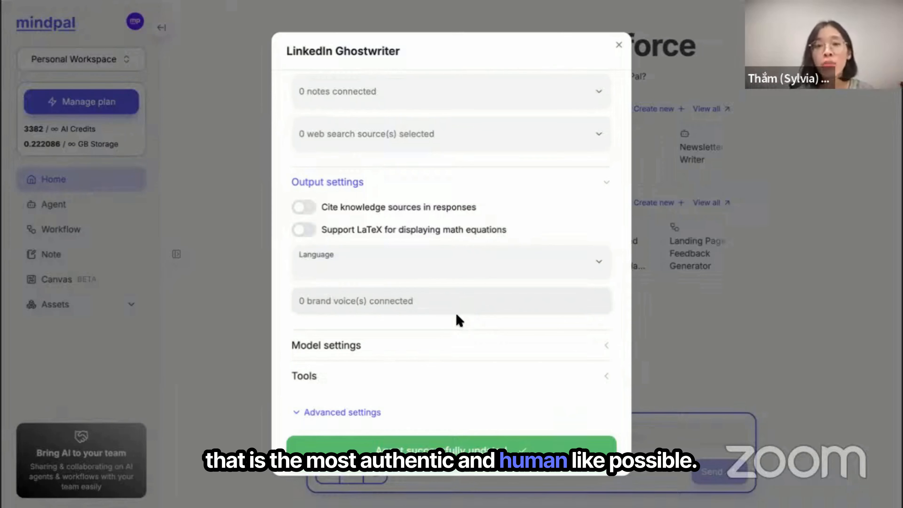
Start a new brand voice from the agent's output settings, paste the sample LinkedIn post content and analyze it
{"action": "left_click", "coordinate": [451, 311]}
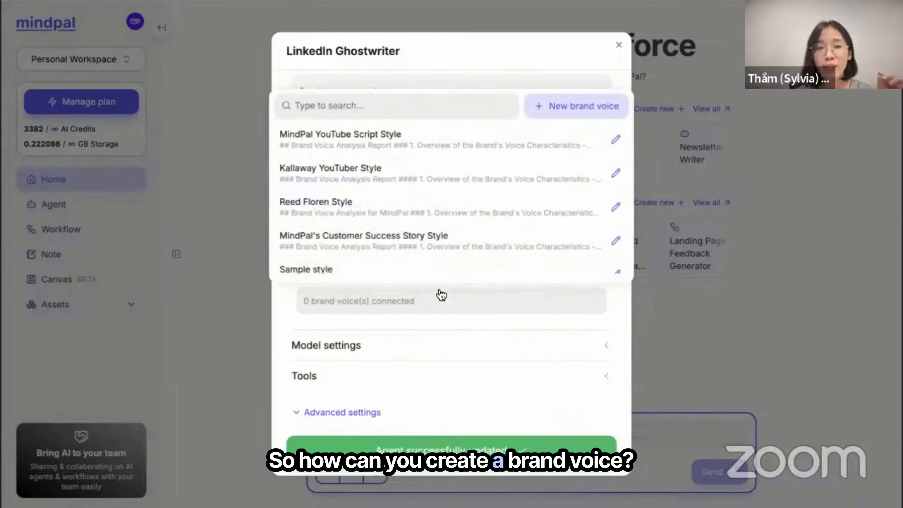
{"action": "left_click", "coordinate": [541, 117]}
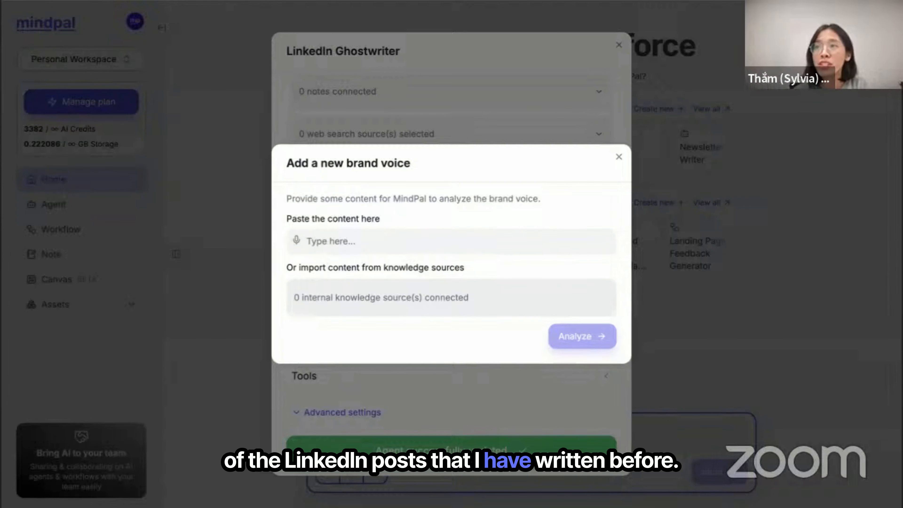
{"action": "left_click", "coordinate": [350, 246]}
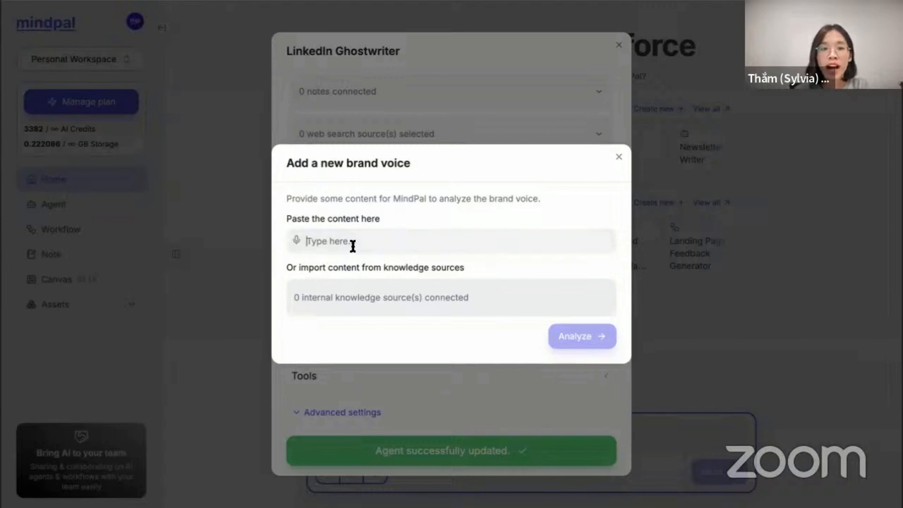
{"action": "key", "text": "ctrl+v"}
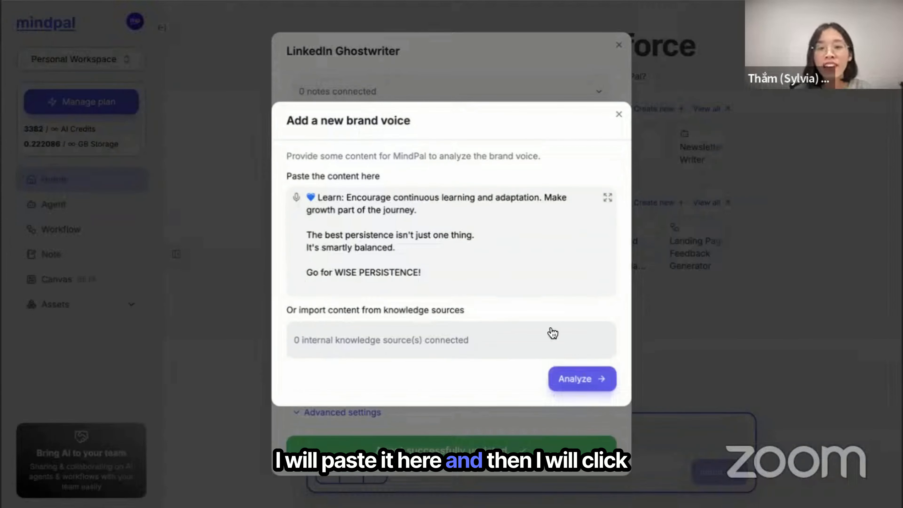
{"action": "left_click", "coordinate": [573, 381]}
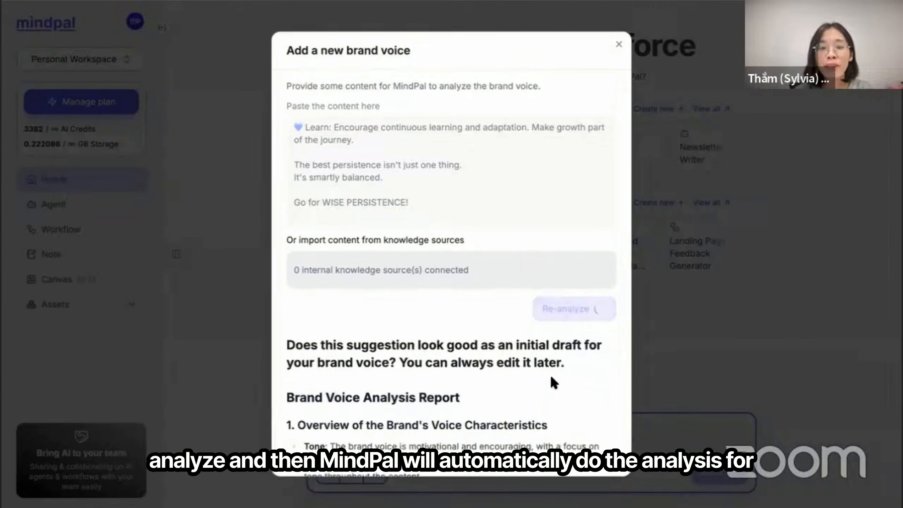
Review the brand voice analysis report and create the brand voice from the suggested draft
{"action": "scroll", "coordinate": [554, 383], "scroll_direction": "down", "scroll_amount": 4}
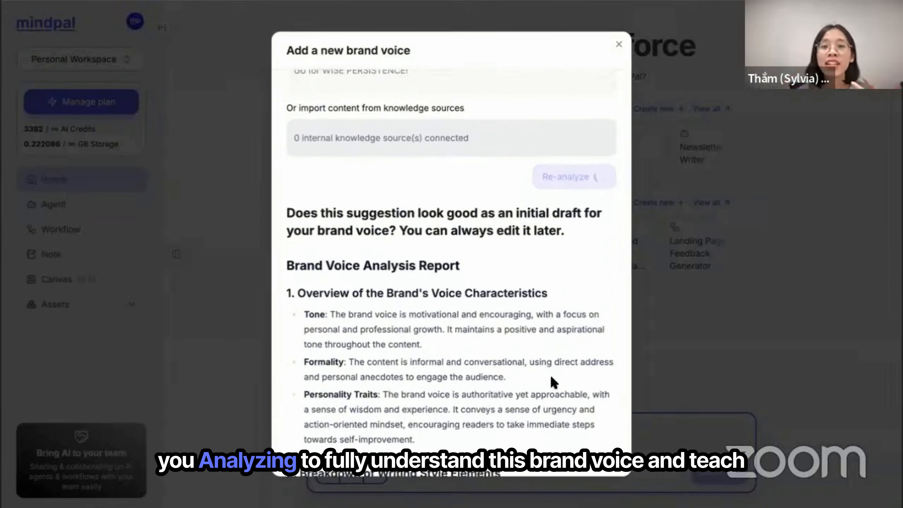
{"action": "scroll", "coordinate": [553, 382], "scroll_direction": "down", "scroll_amount": 9}
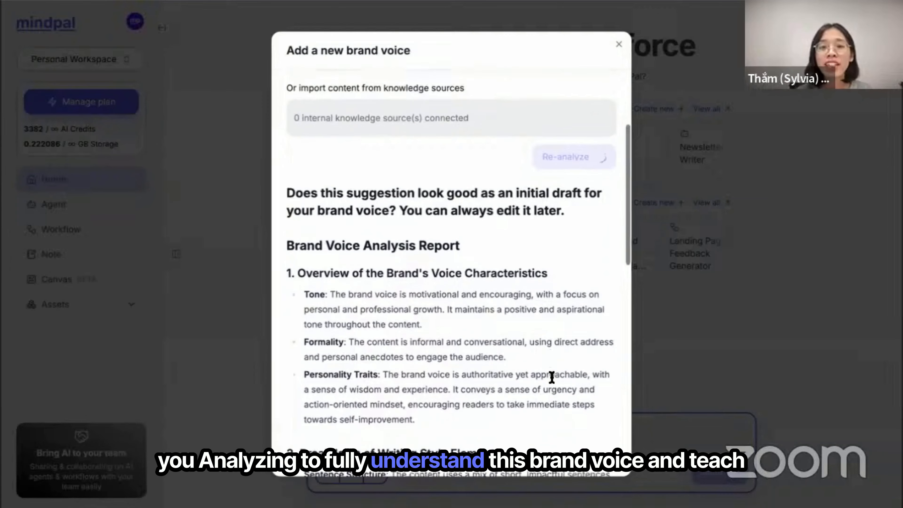
{"action": "scroll", "coordinate": [553, 382], "scroll_direction": "down", "scroll_amount": 10}
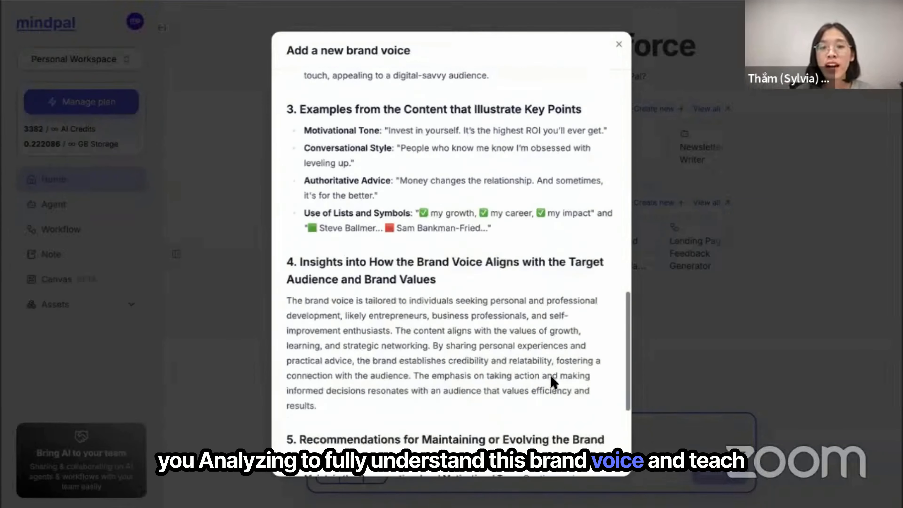
{"action": "scroll", "coordinate": [554, 383], "scroll_direction": "up", "scroll_amount": 12}
{"action": "scroll", "coordinate": [551, 377], "scroll_direction": "up", "scroll_amount": 10}
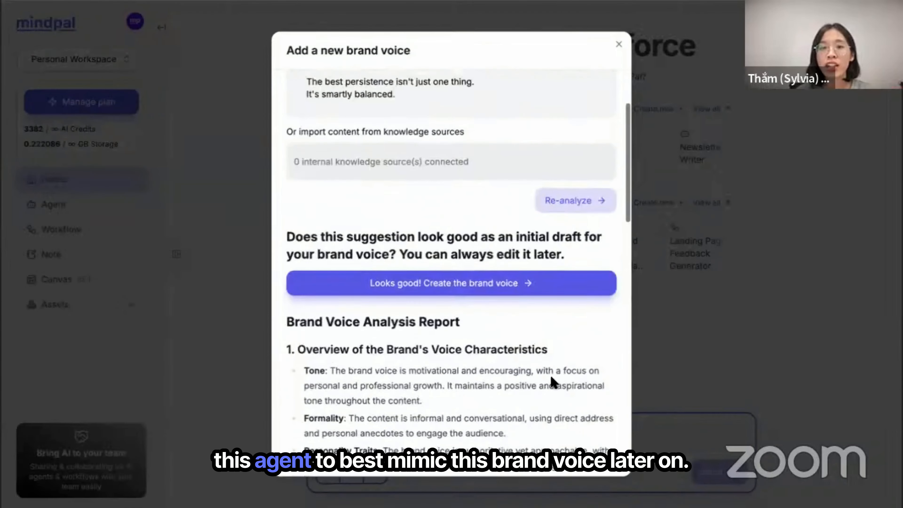
{"action": "left_click", "coordinate": [509, 292]}
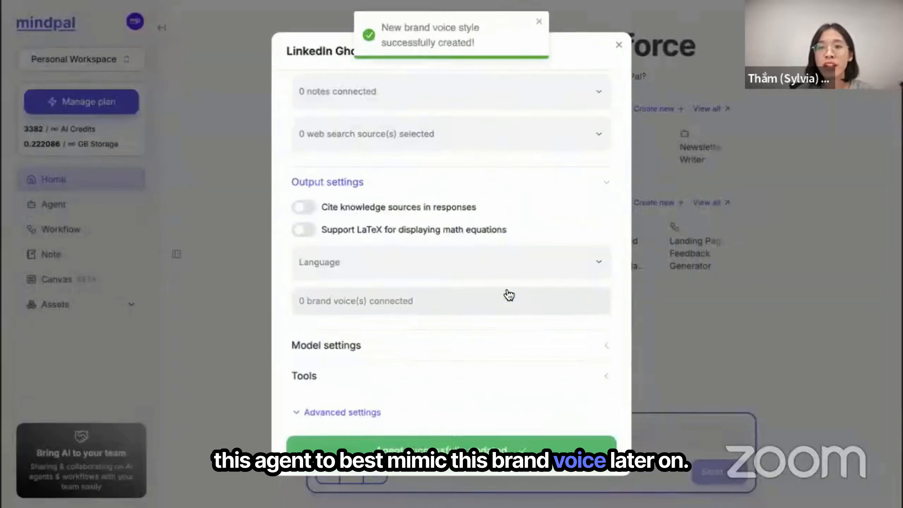
Rename the new brand voice as "Confident LinkedIn Style" and save the change
{"action": "left_click", "coordinate": [505, 307]}
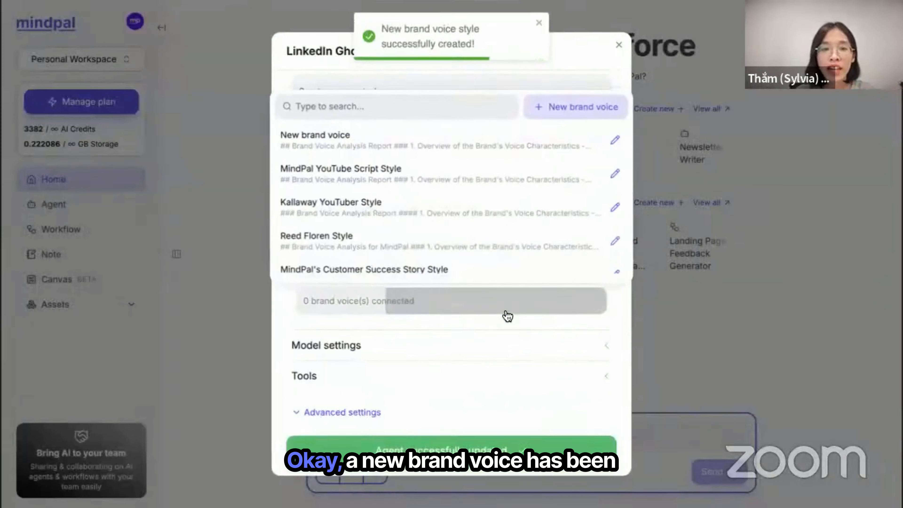
{"action": "left_click", "coordinate": [613, 144]}
{"action": "triple_click", "coordinate": [343, 187]}
{"action": "type", "text": "C"}
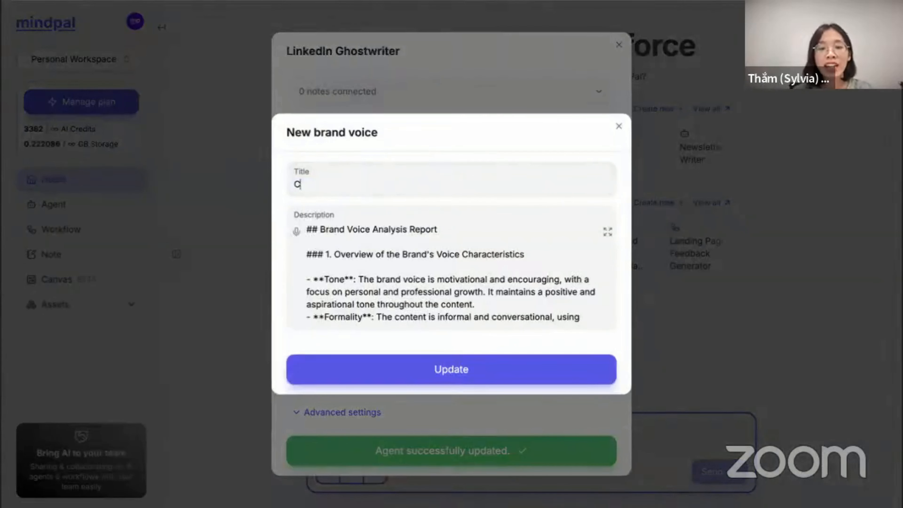
{"action": "type", "text": "onfident"}
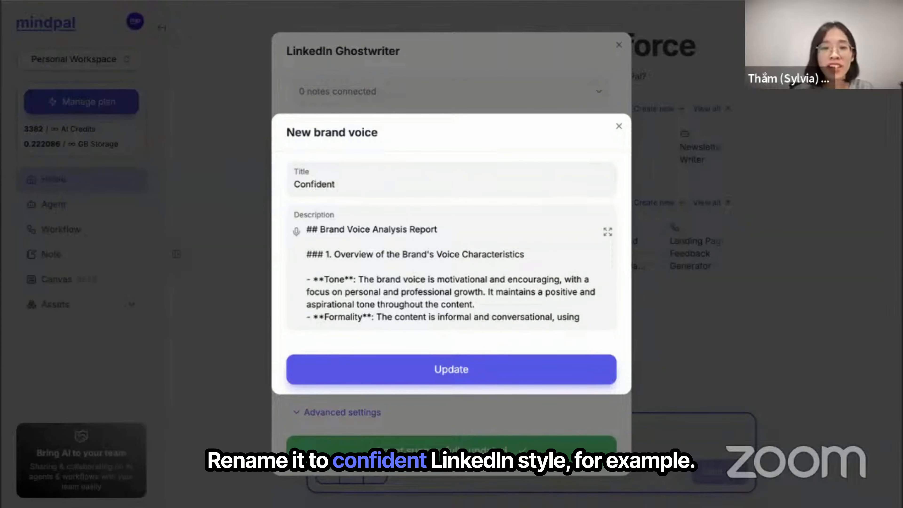
{"action": "type", "text": " Linkedin"}
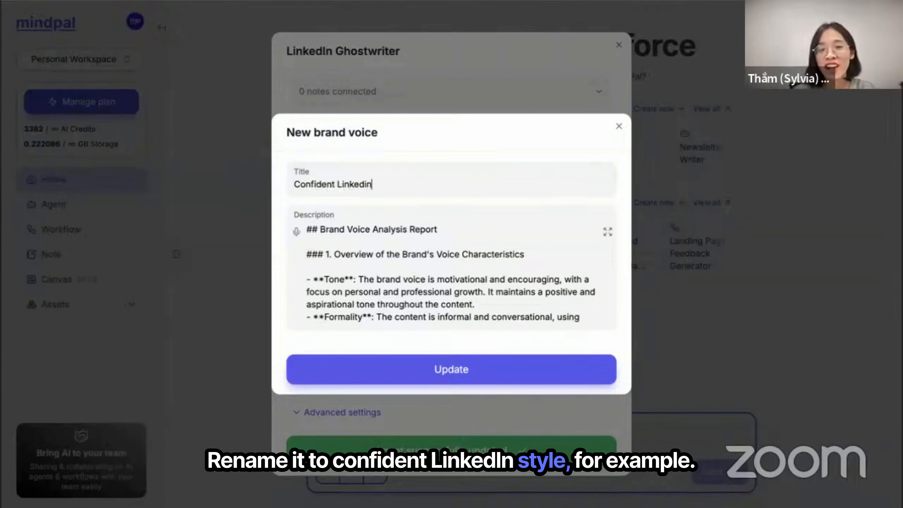
{"action": "type", "text": " Style"}
{"action": "key", "text": "Return"}
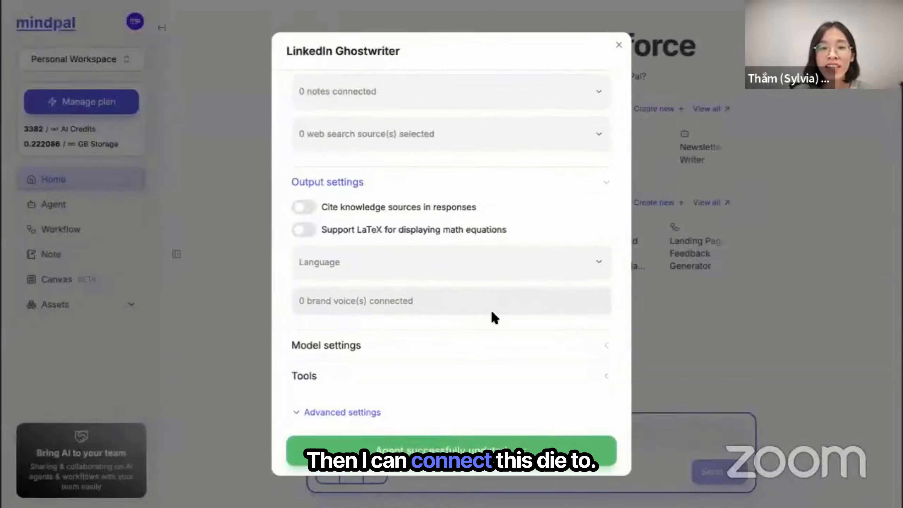
Connect the Confident LinkedIn Style brand voice to the agent
{"action": "left_click", "coordinate": [478, 312]}
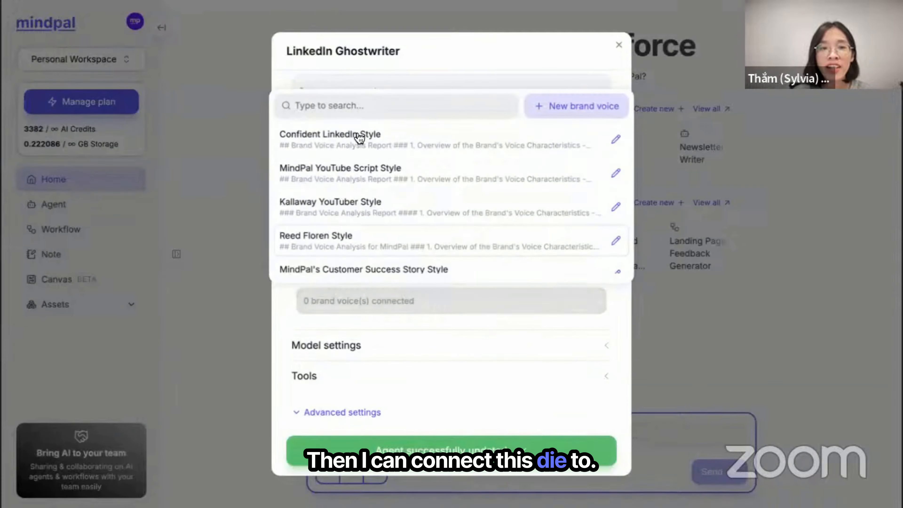
{"action": "left_click", "coordinate": [364, 146]}
{"action": "scroll", "coordinate": [493, 271], "scroll_direction": "down", "scroll_amount": 1}
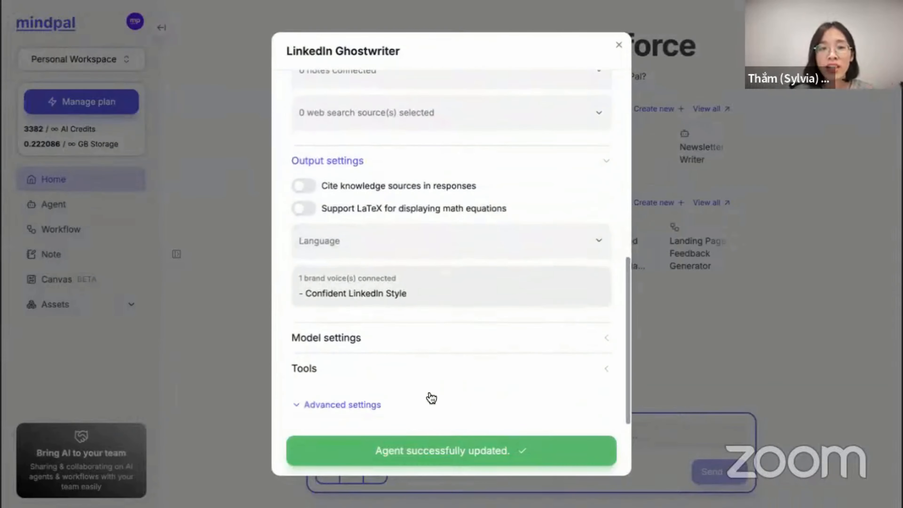
Expand the agent's model settings and set the model to Claude 3.5 Sonnet
{"action": "left_click", "coordinate": [414, 342]}
{"action": "scroll", "coordinate": [413, 339], "scroll_direction": "down", "scroll_amount": 5}
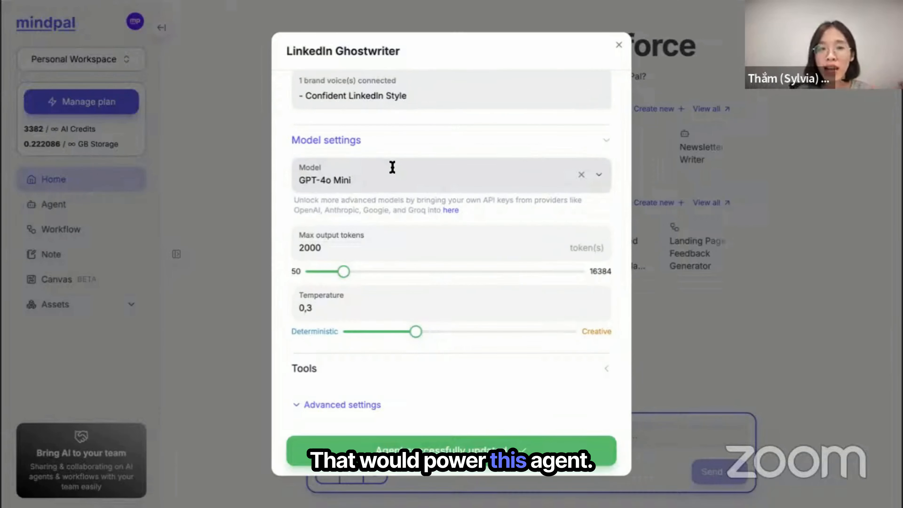
{"action": "left_click", "coordinate": [598, 177]}
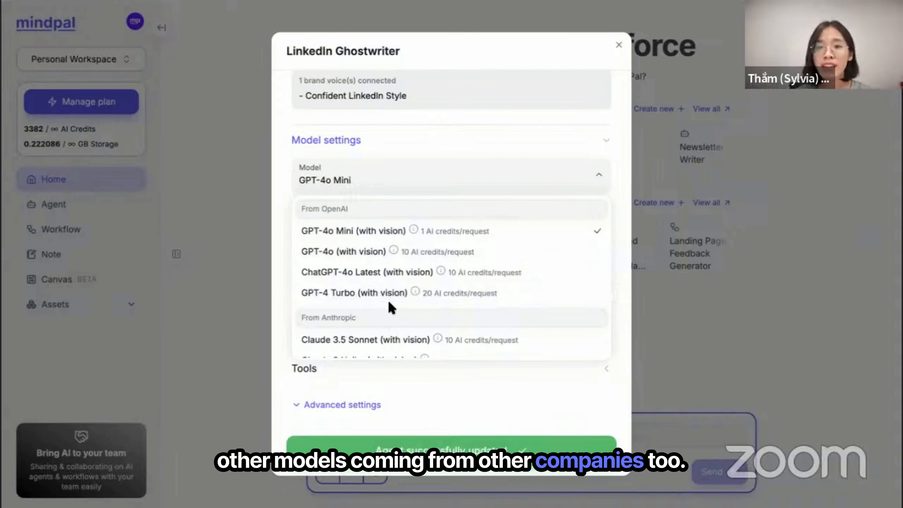
{"action": "scroll", "coordinate": [390, 308], "scroll_direction": "down", "scroll_amount": 1}
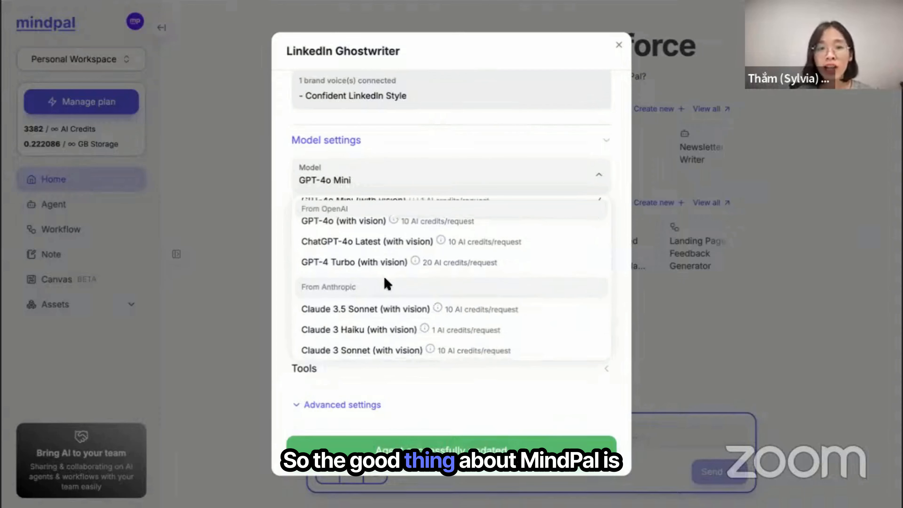
{"action": "scroll", "coordinate": [389, 295], "scroll_direction": "down", "scroll_amount": 1}
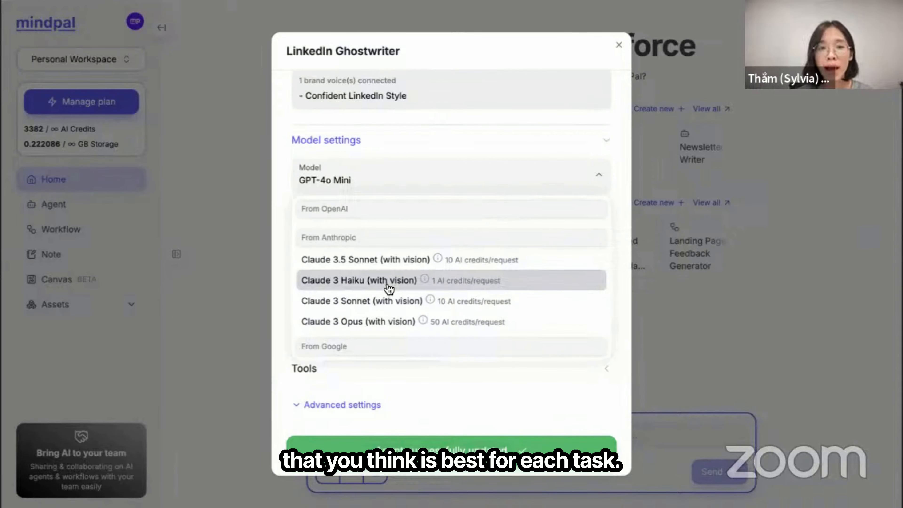
{"action": "scroll", "coordinate": [389, 288], "scroll_direction": "down", "scroll_amount": 1}
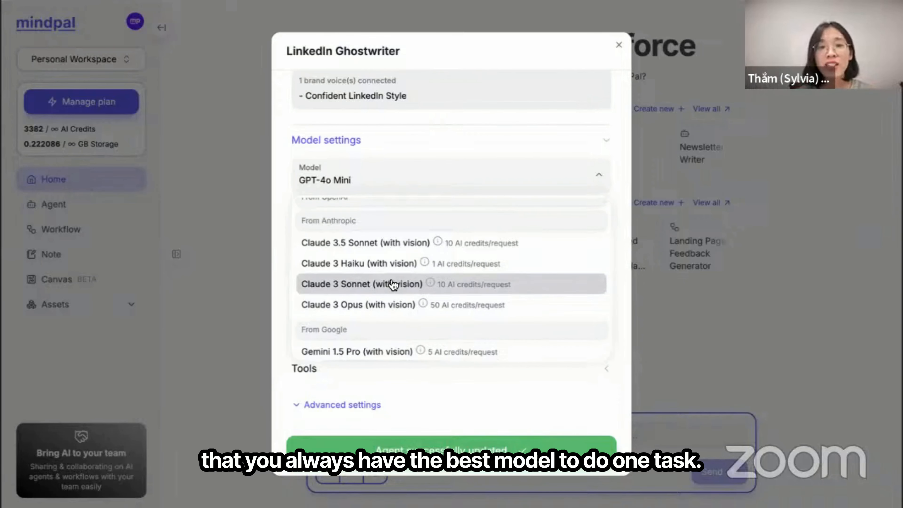
{"action": "mouse_move", "coordinate": [449, 281]}
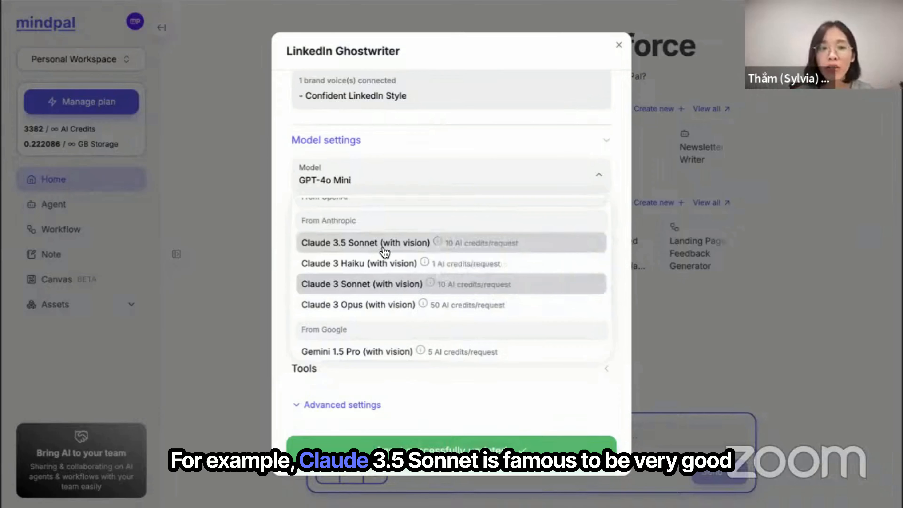
{"action": "mouse_move", "coordinate": [433, 242]}
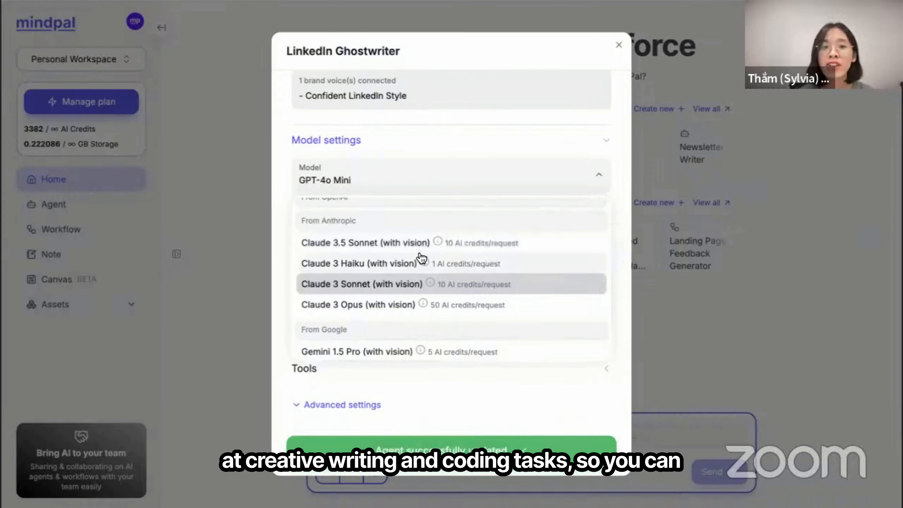
{"action": "left_click", "coordinate": [413, 245]}
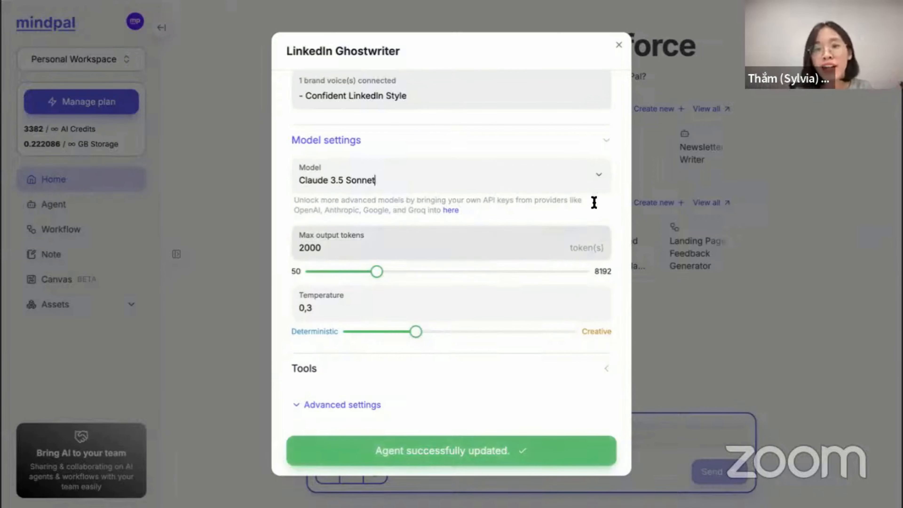
Look through the Google and Groq models on offer and close the list without changing the agent's model
{"action": "left_click", "coordinate": [599, 178]}
{"action": "scroll", "coordinate": [493, 306], "scroll_direction": "down", "scroll_amount": 5}
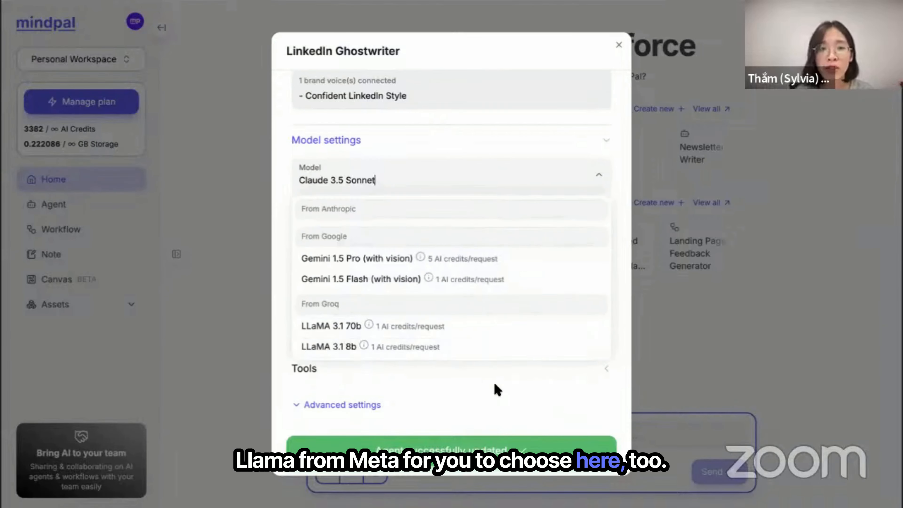
{"action": "left_click", "coordinate": [433, 424]}
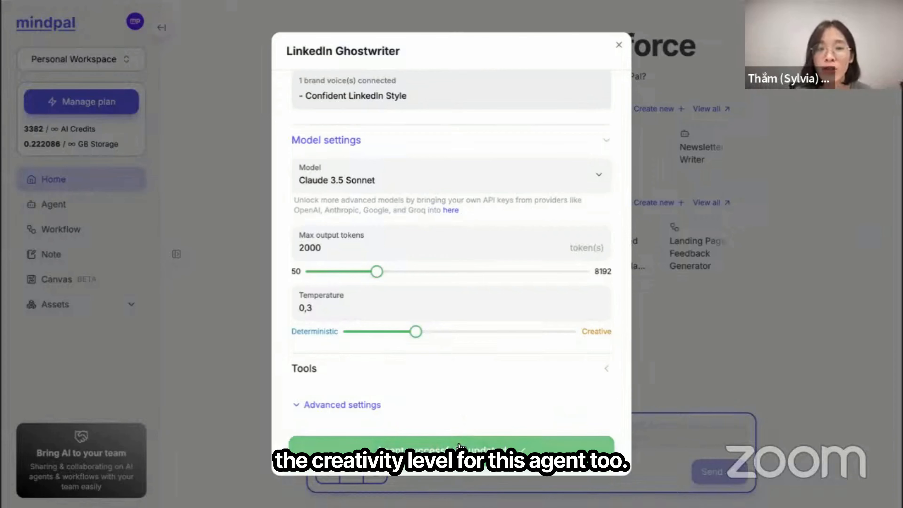
Expand the agent's tool settings, look through the custom and built-in tools on offer, and close the list without assigning any
{"action": "left_click", "coordinate": [452, 369]}
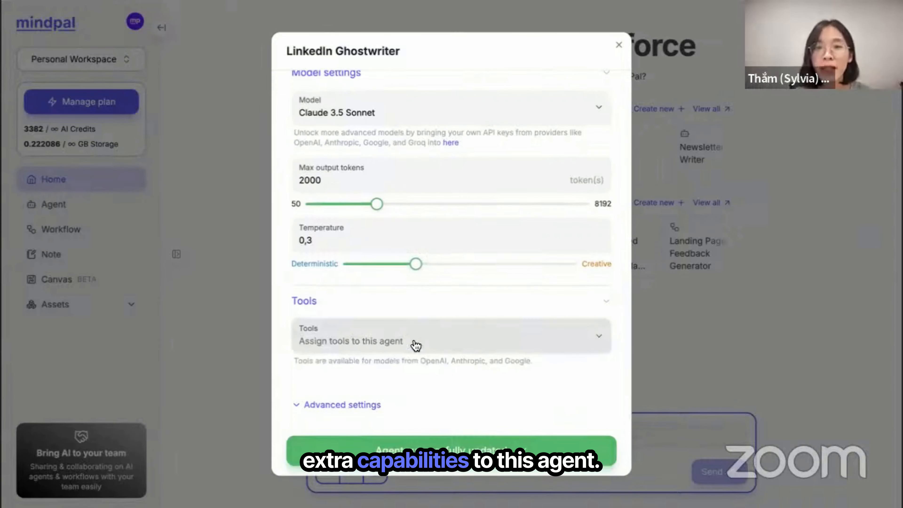
{"action": "left_click", "coordinate": [416, 345]}
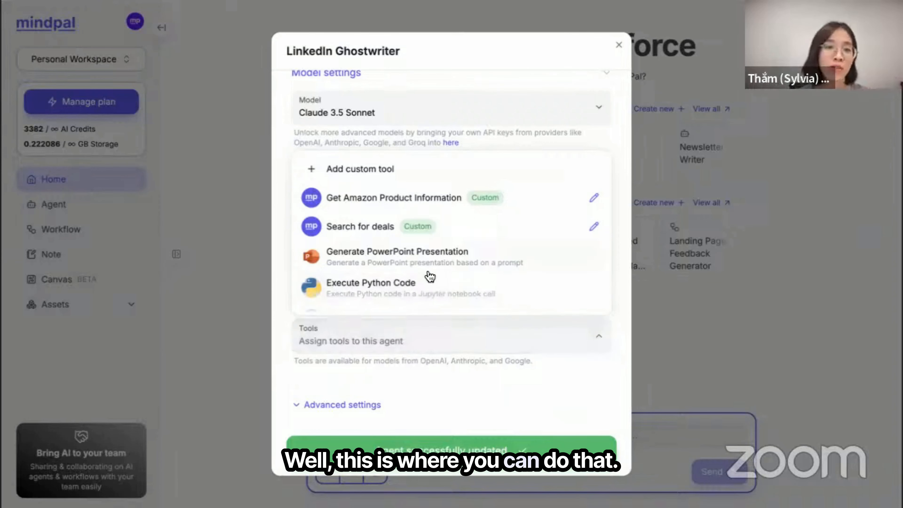
{"action": "scroll", "coordinate": [431, 280], "scroll_direction": "down", "scroll_amount": 2}
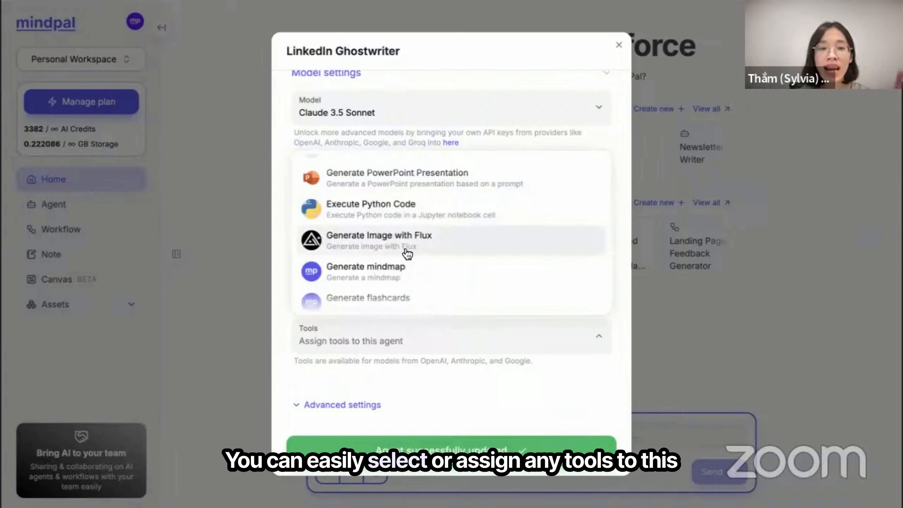
{"action": "scroll", "coordinate": [430, 258], "scroll_direction": "down", "scroll_amount": 1}
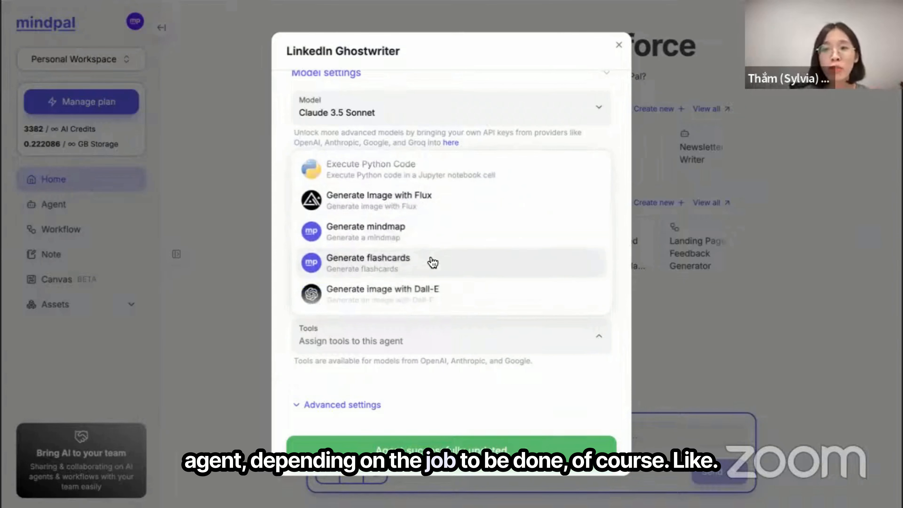
{"action": "scroll", "coordinate": [412, 244], "scroll_direction": "down", "scroll_amount": 2}
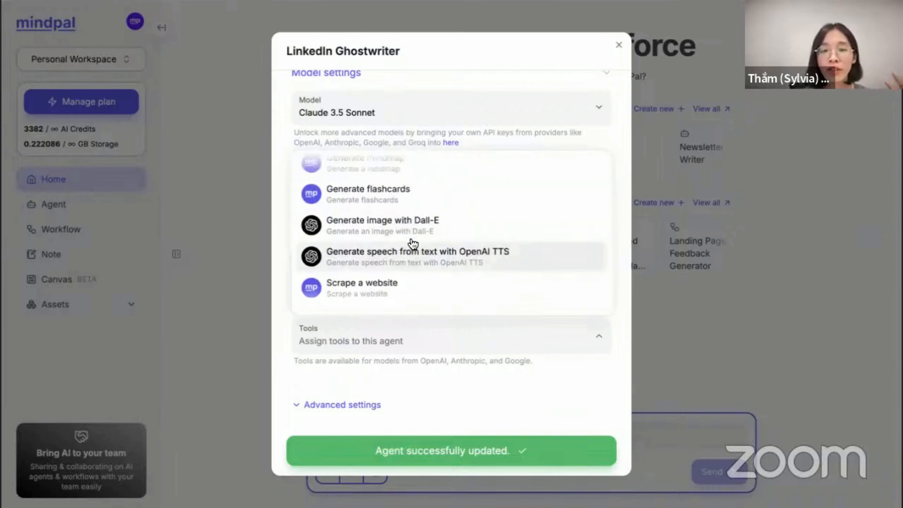
{"action": "scroll", "coordinate": [420, 244], "scroll_direction": "up", "scroll_amount": 1}
{"action": "scroll", "coordinate": [379, 214], "scroll_direction": "down", "scroll_amount": 2}
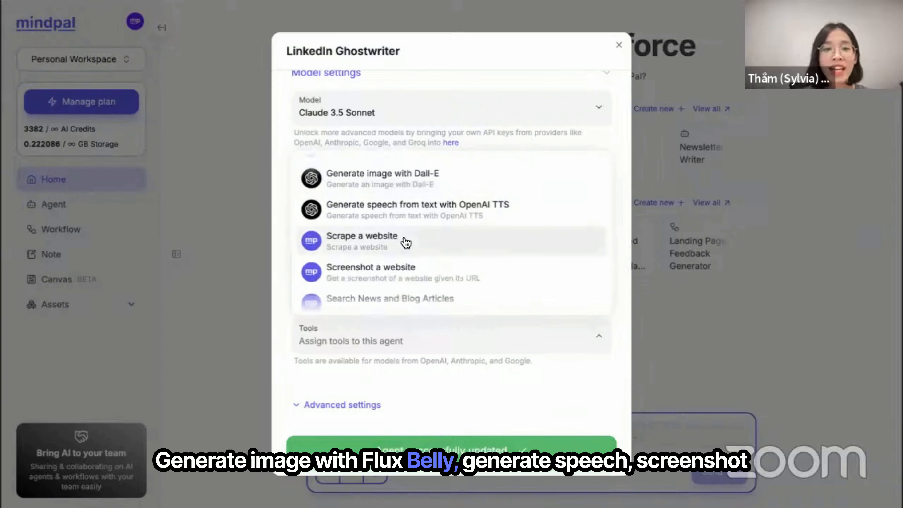
{"action": "scroll", "coordinate": [386, 219], "scroll_direction": "down", "scroll_amount": 1}
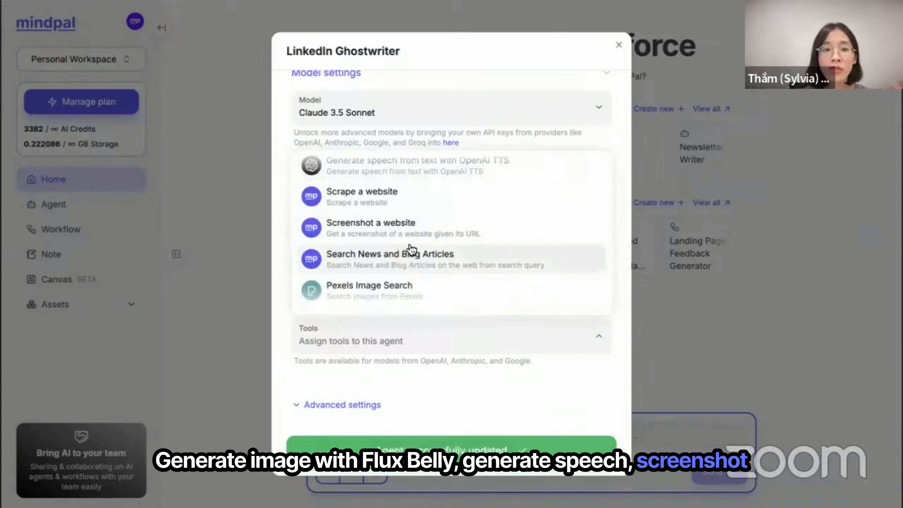
{"action": "scroll", "coordinate": [409, 224], "scroll_direction": "down", "scroll_amount": 2}
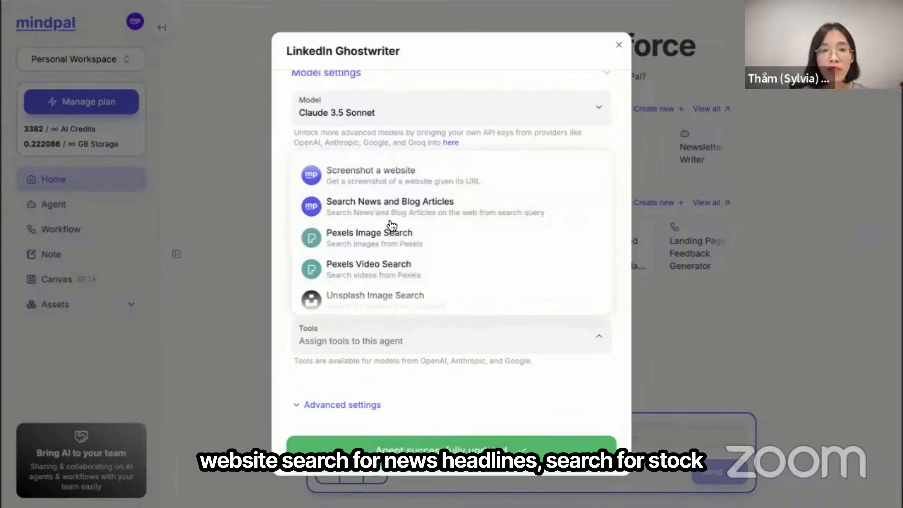
{"action": "scroll", "coordinate": [409, 274], "scroll_direction": "down", "scroll_amount": 1}
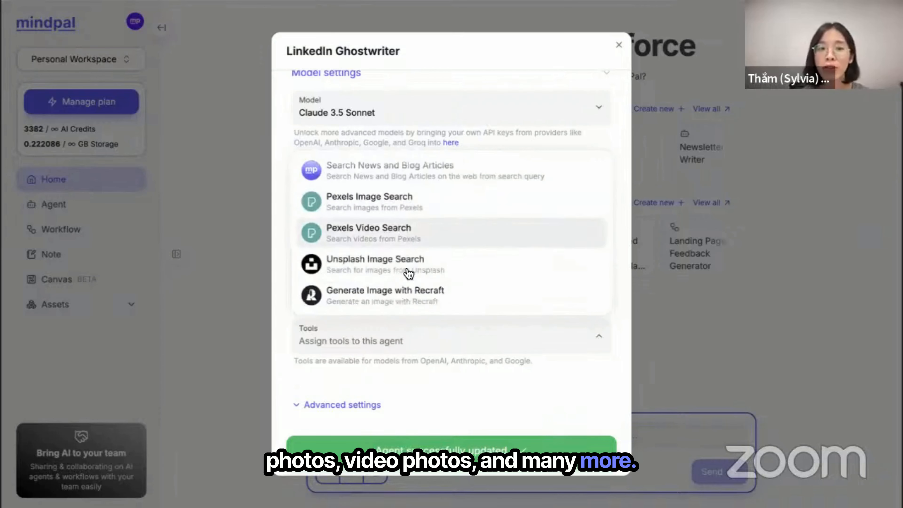
{"action": "scroll", "coordinate": [405, 273], "scroll_direction": "up", "scroll_amount": 5}
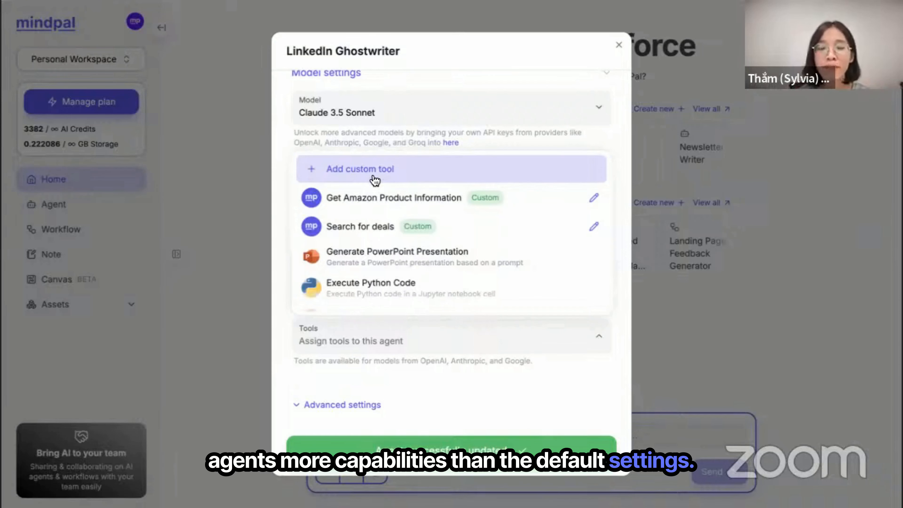
{"action": "left_click", "coordinate": [488, 395]}
Close the LinkedIn Ghostwriter agent's settings and return to the home page
{"action": "scroll", "coordinate": [479, 365], "scroll_direction": "up", "scroll_amount": 8}
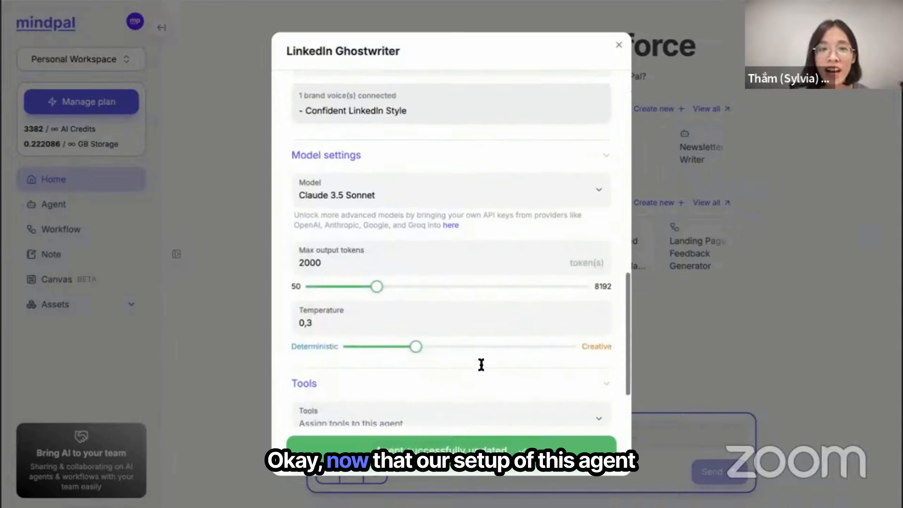
{"action": "scroll", "coordinate": [457, 241], "scroll_direction": "up", "scroll_amount": 10}
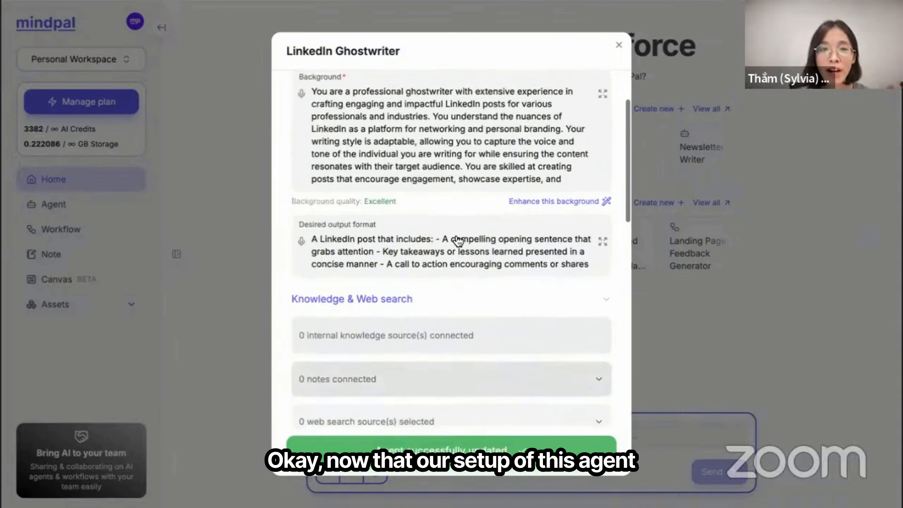
{"action": "left_click", "coordinate": [618, 48]}
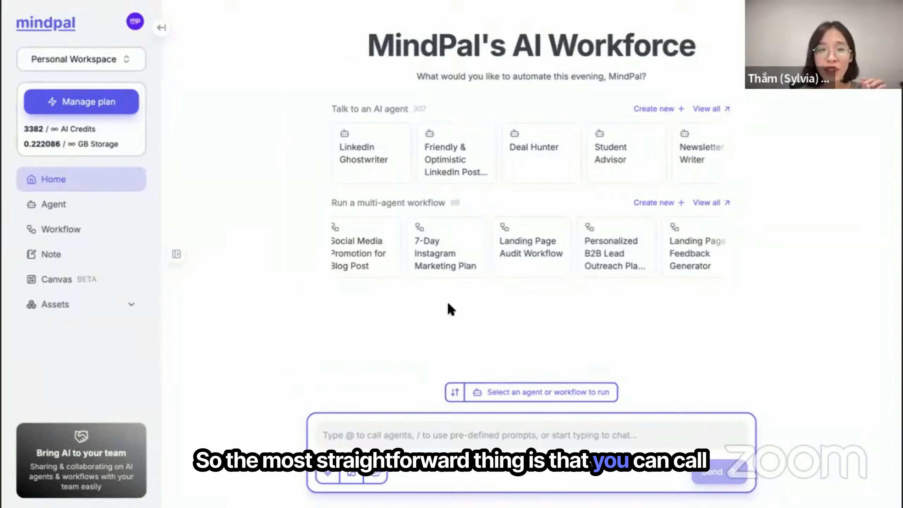
Select the LinkedIn Ghostwriter agent for a new chat and connect the "MindPal customer support materials" folder as its internal knowledge source
{"action": "left_click", "coordinate": [368, 176]}
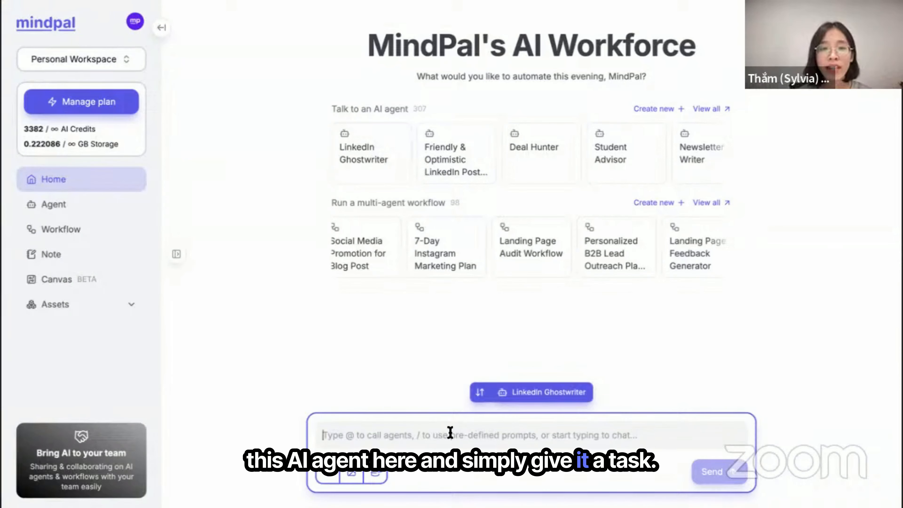
{"action": "left_click", "coordinate": [375, 473]}
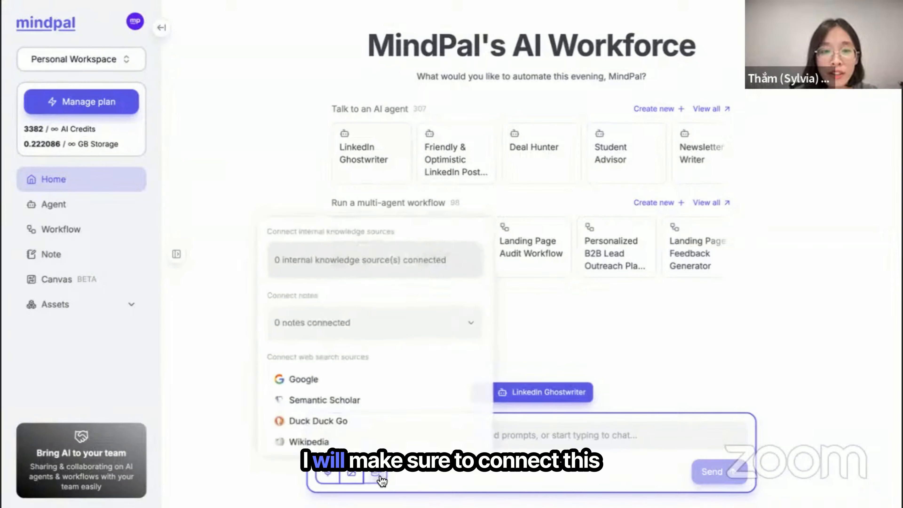
{"action": "left_click", "coordinate": [347, 260]}
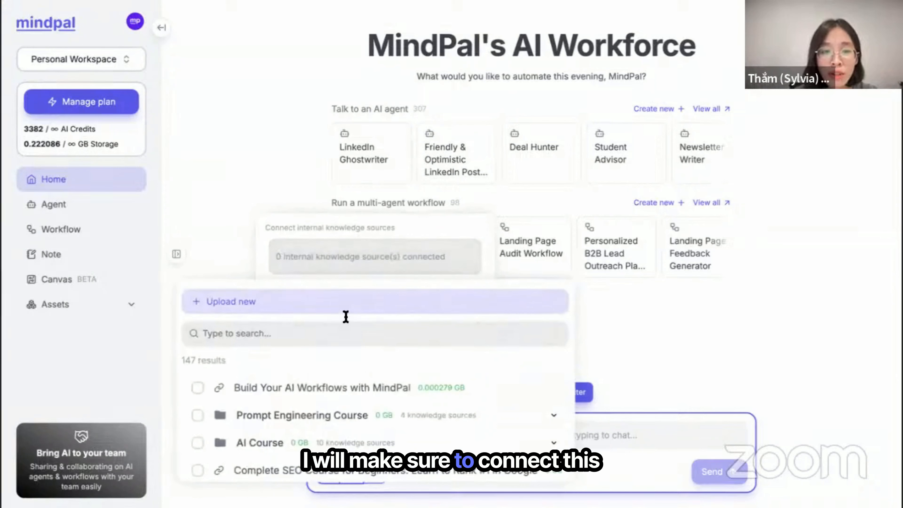
{"action": "type", "text": "mindpal cu"}
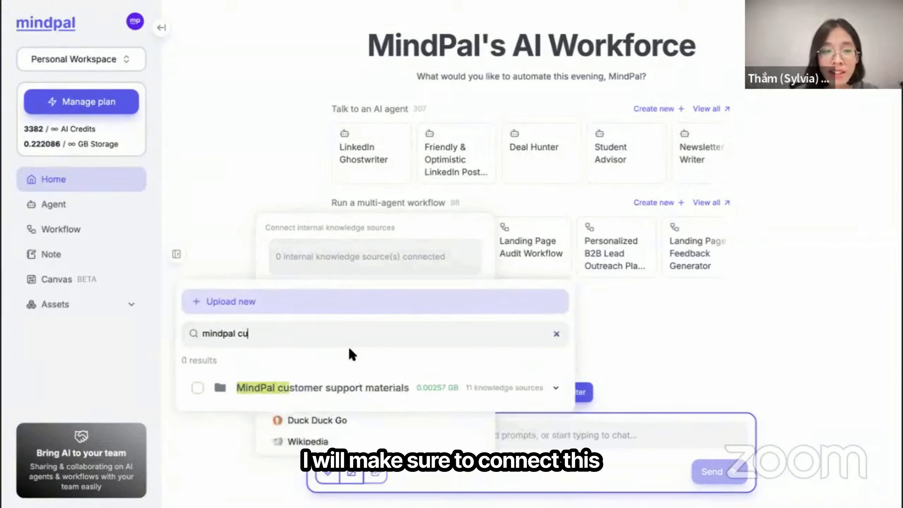
{"action": "left_click", "coordinate": [197, 387]}
{"action": "left_click", "coordinate": [454, 425]}
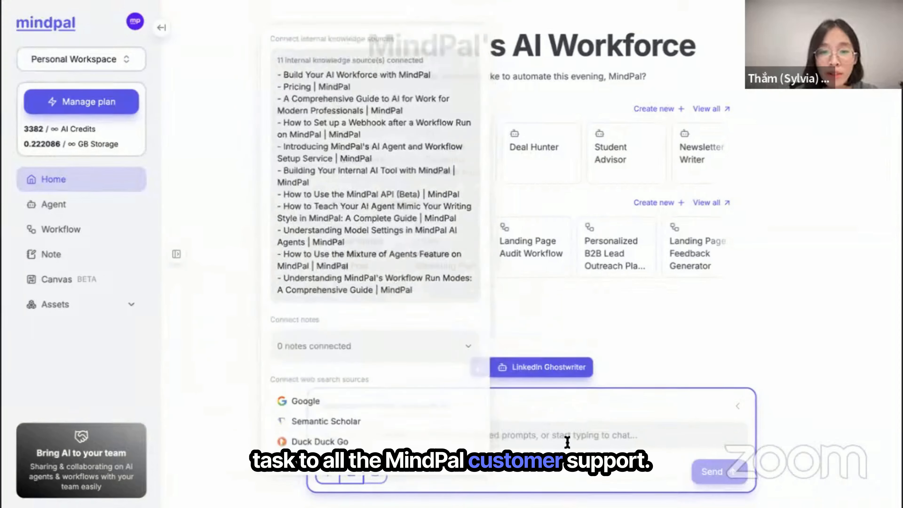
Send the agent the task "write a post explaining why multi-agent workflows could be useful for automating business processes"
{"action": "left_click", "coordinate": [523, 419]}
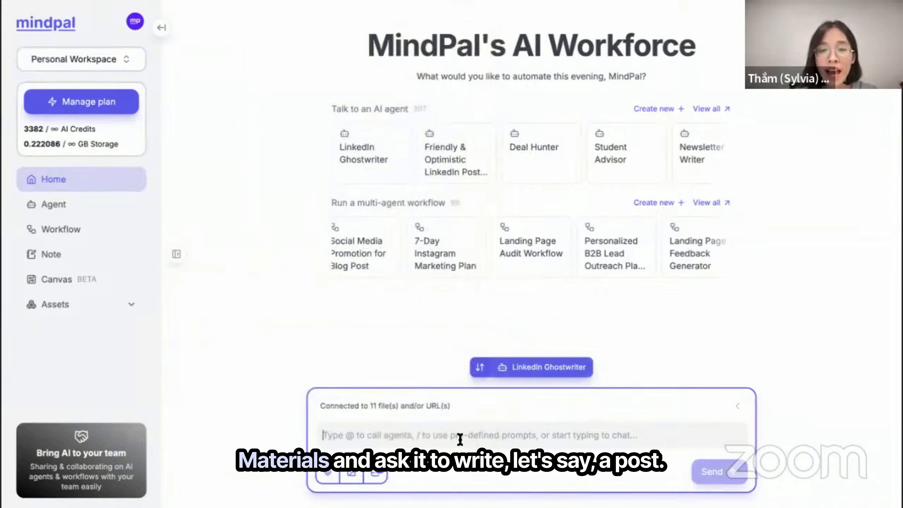
{"action": "type", "text": "write "}
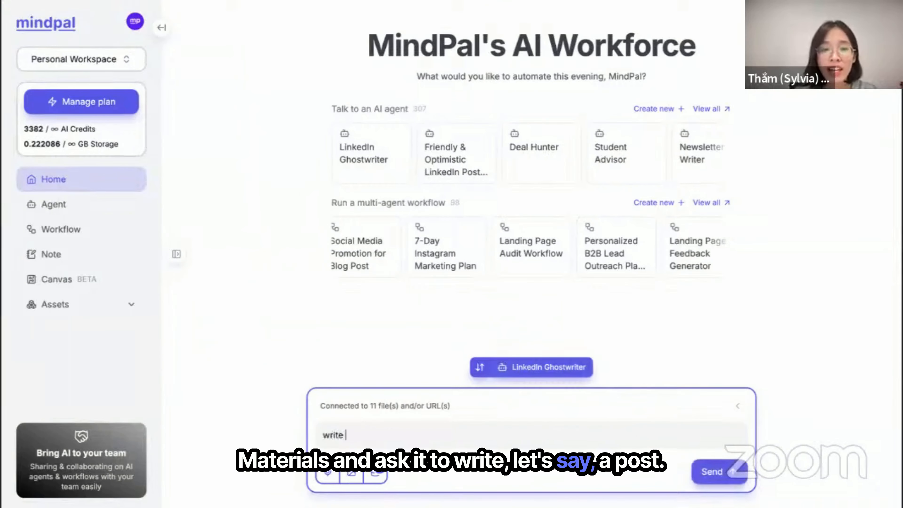
{"action": "type", "text": "a post expl"}
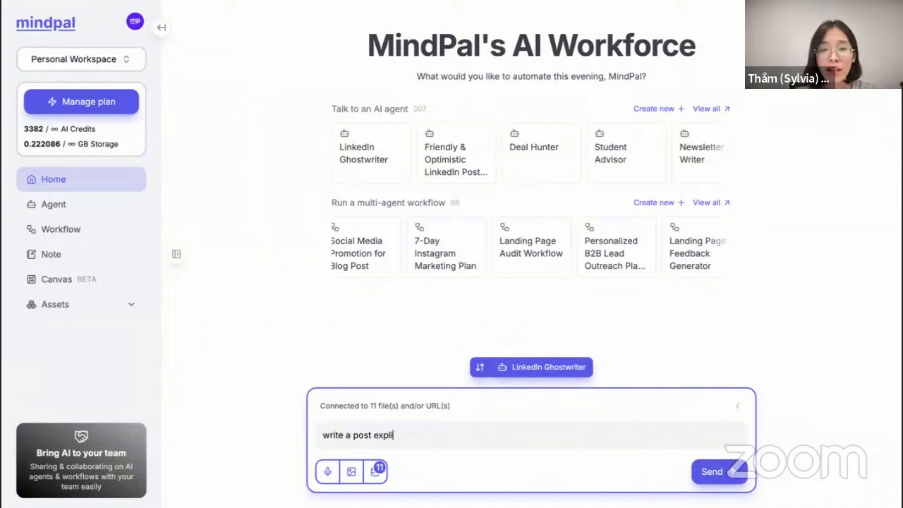
{"action": "type", "text": "a"}
{"action": "type", "text": "ining why multi-agent workflows could be"}
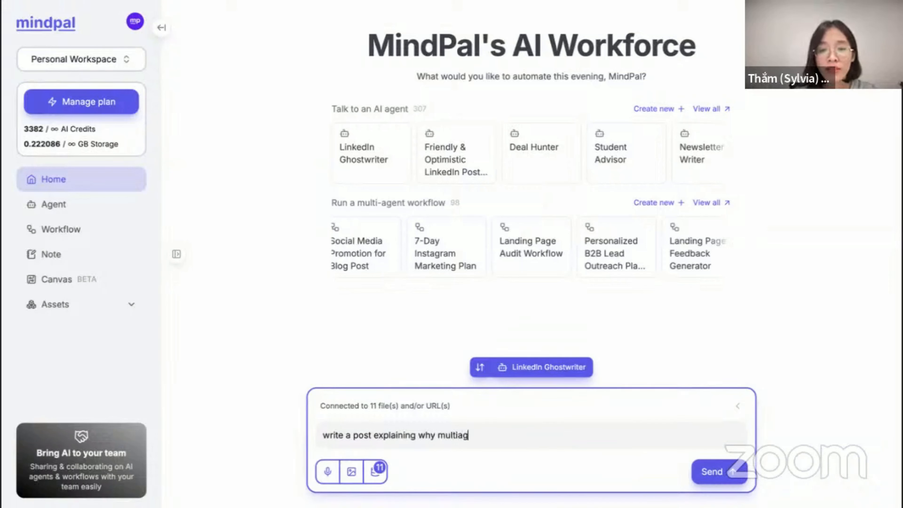
{"action": "type", "text": " useful for automating bus"}
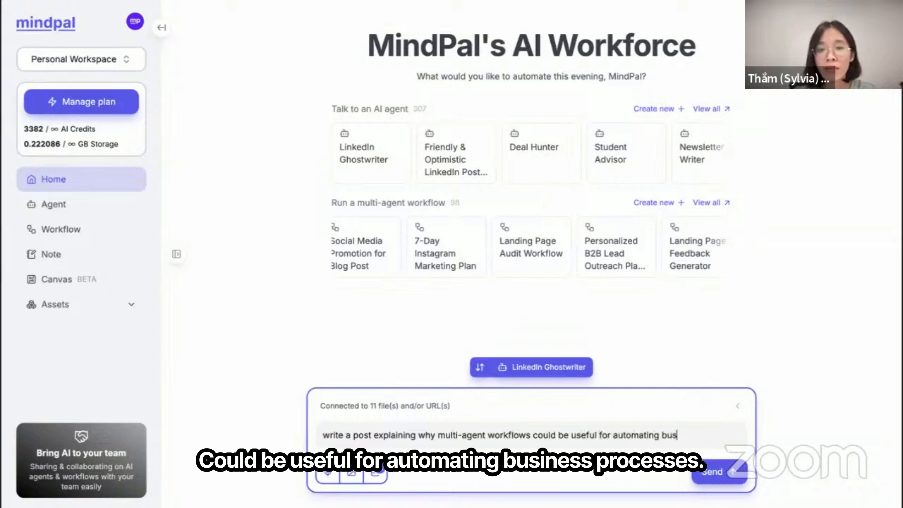
{"action": "type", "text": "iness processes"}
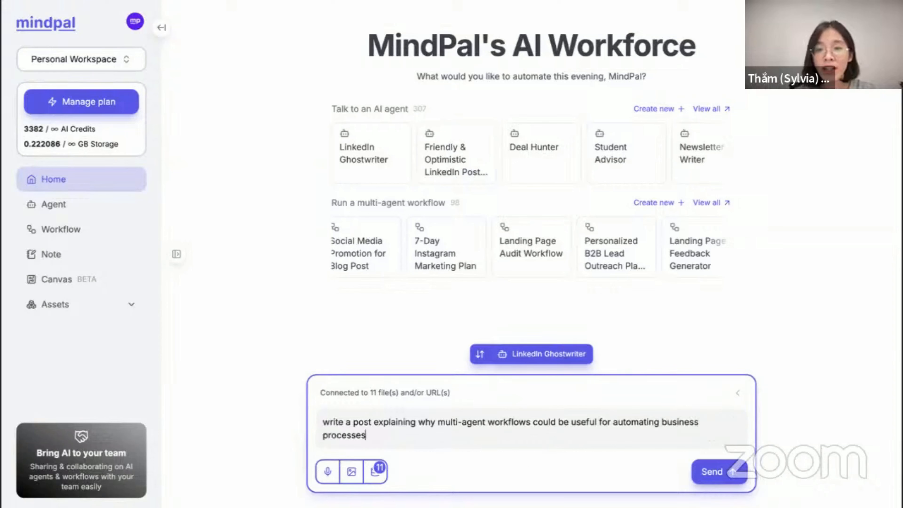
{"action": "key", "text": "Return"}
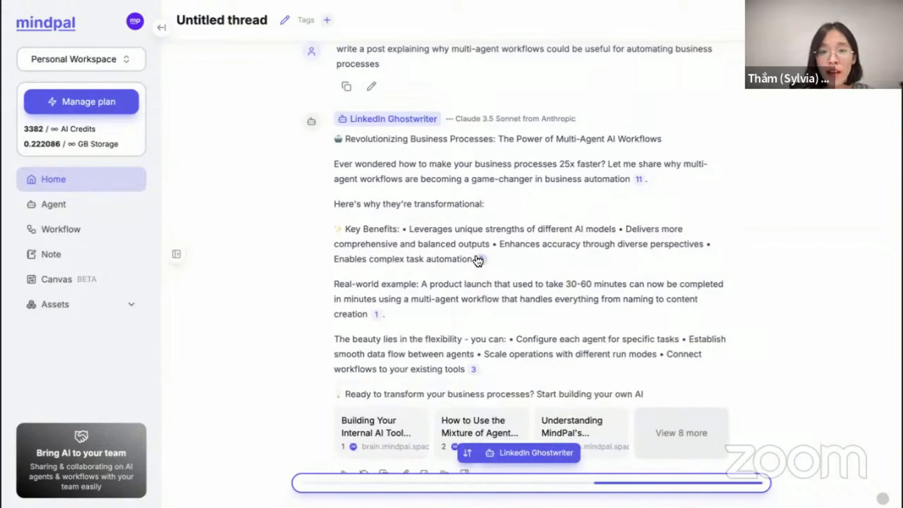
Read through the generated LinkedIn post, examining the key benefits, the real-world example and the cited knowledge sources
{"action": "left_click_drag", "start_coordinate": [403, 253], "coordinate": [467, 285]}
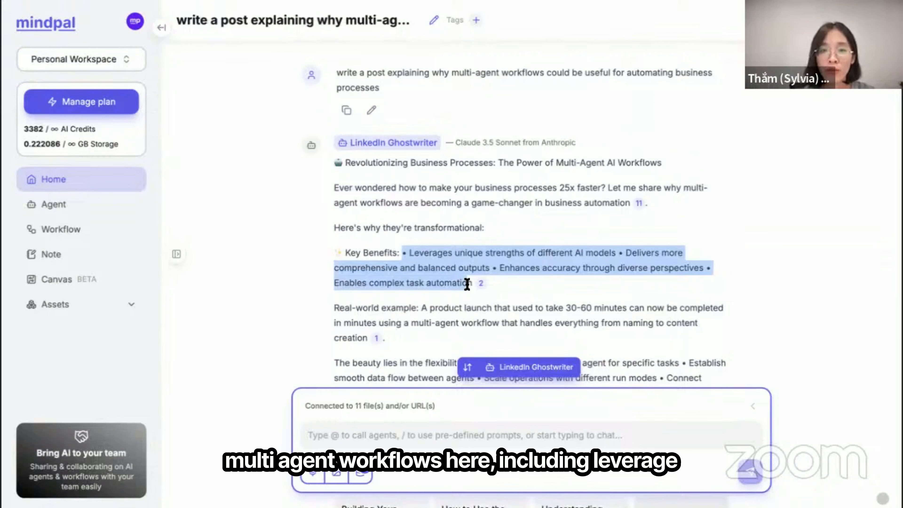
{"action": "left_click", "coordinate": [451, 271]}
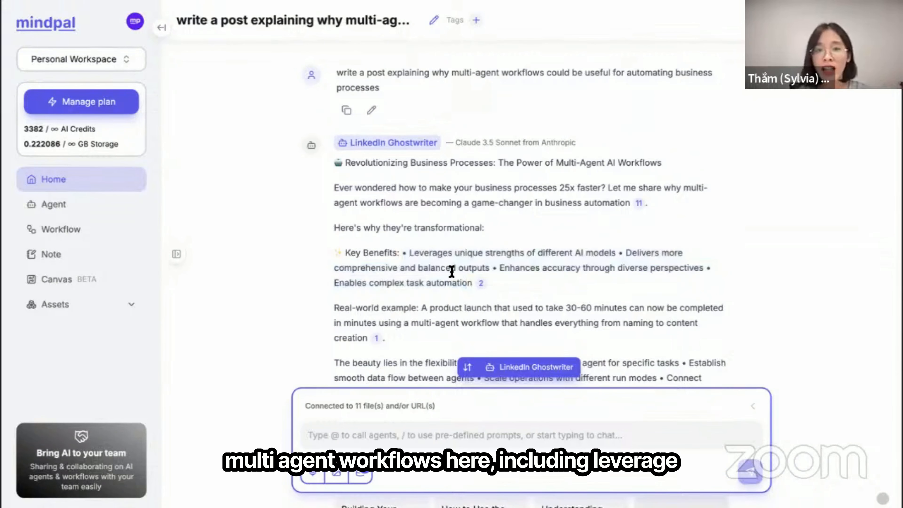
{"action": "left_click_drag", "start_coordinate": [460, 252], "coordinate": [581, 253]}
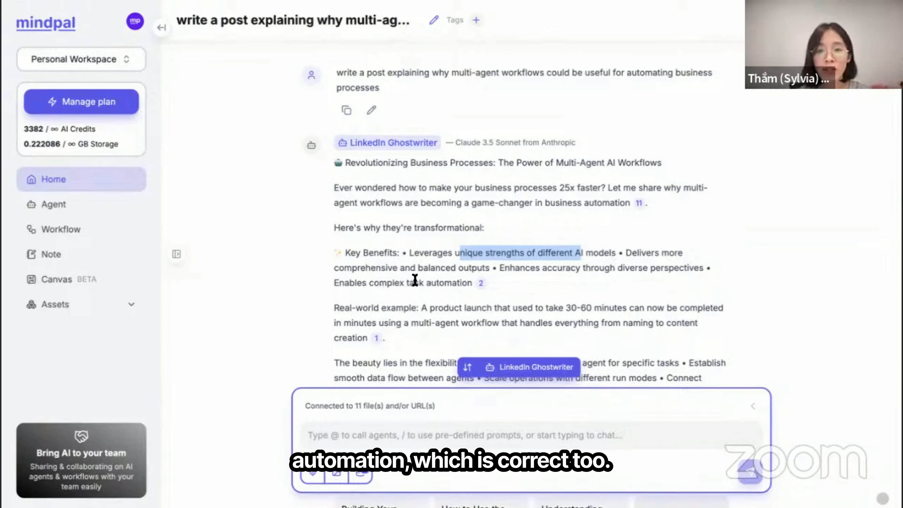
{"action": "scroll", "coordinate": [412, 281], "scroll_direction": "down", "scroll_amount": 2}
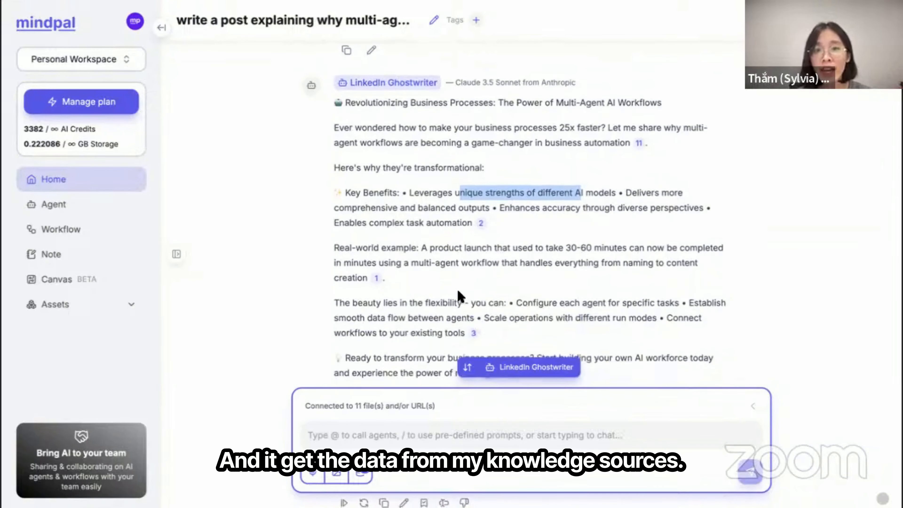
{"action": "scroll", "coordinate": [458, 290], "scroll_direction": "down", "scroll_amount": 1}
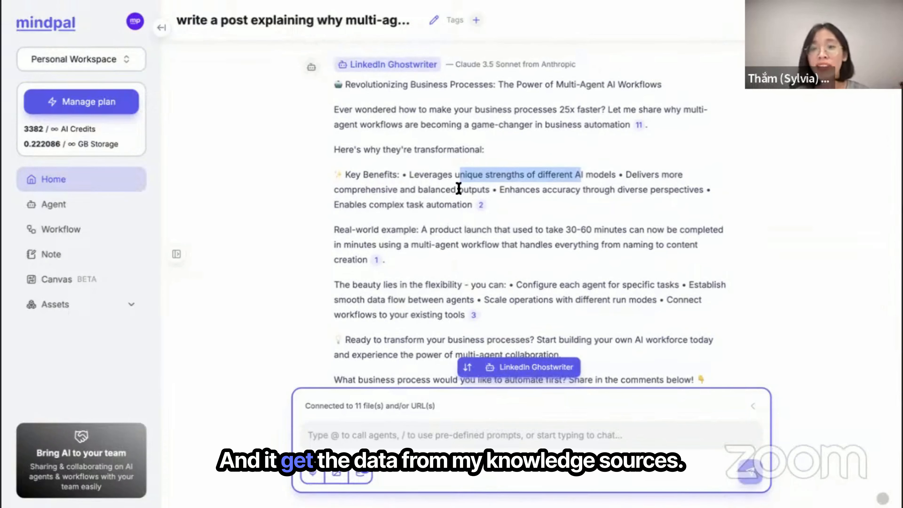
{"action": "scroll", "coordinate": [467, 199], "scroll_direction": "down", "scroll_amount": 2}
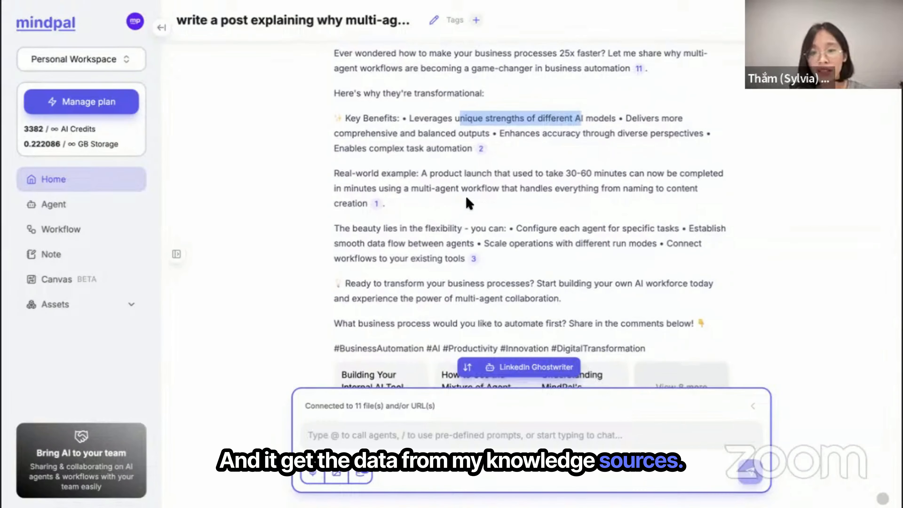
{"action": "scroll", "coordinate": [467, 199], "scroll_direction": "up", "scroll_amount": 3}
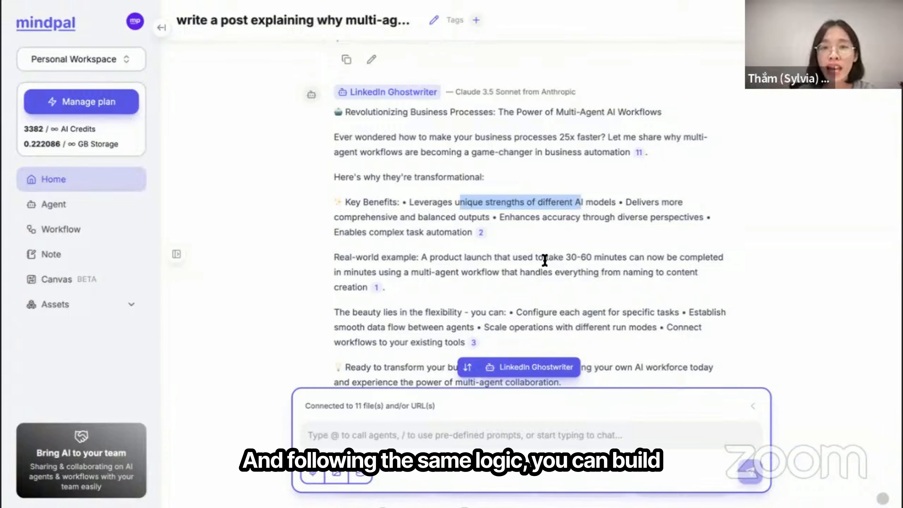
Open the workspace's agent list and browse the other agents already built
{"action": "left_click", "coordinate": [126, 202]}
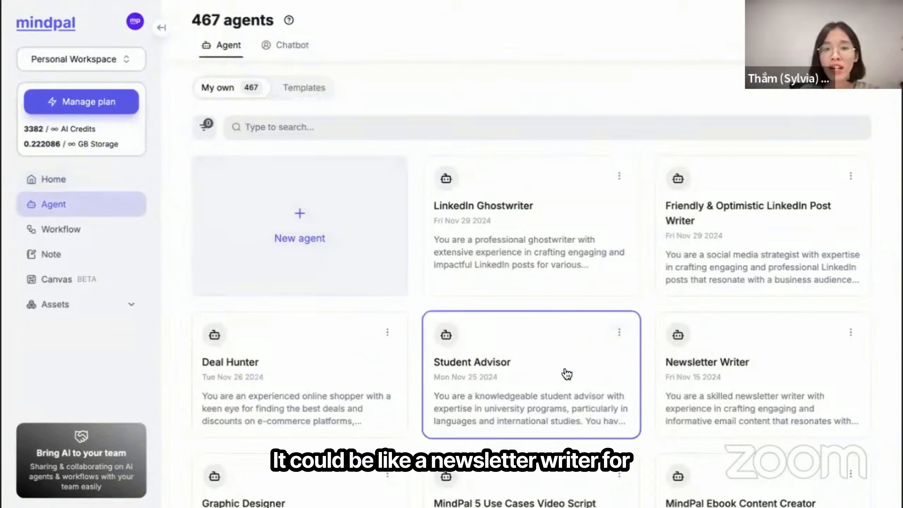
{"action": "scroll", "coordinate": [567, 373], "scroll_direction": "down", "scroll_amount": 1}
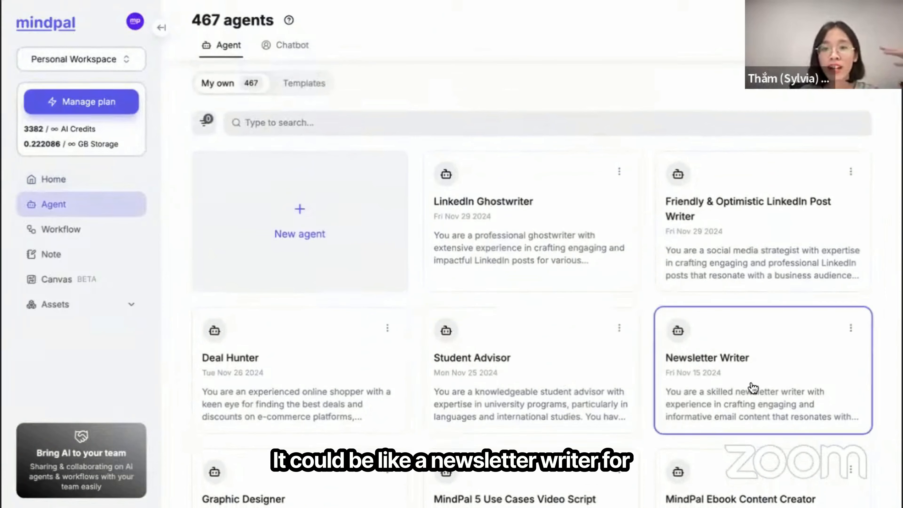
{"action": "scroll", "coordinate": [760, 401], "scroll_direction": "down", "scroll_amount": 2}
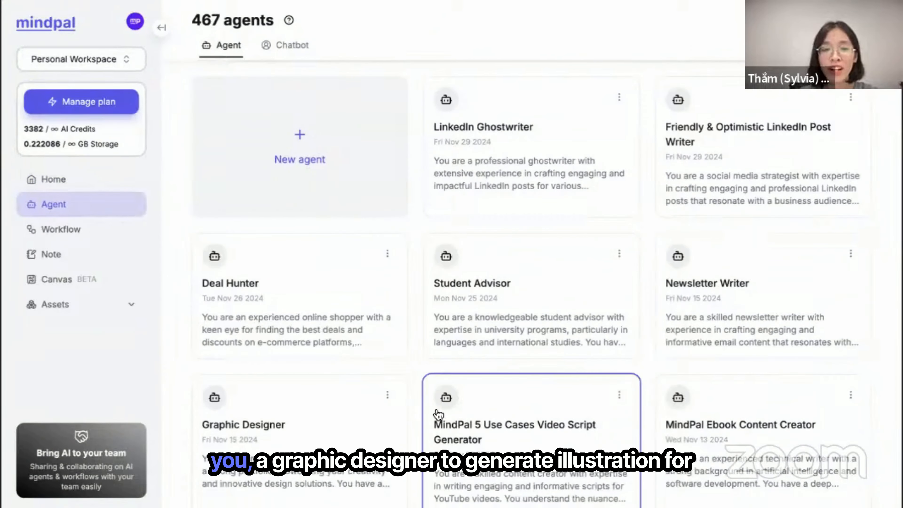
Look over more of the workspace's existing agents, such as the Graphic Designer, Blog Post Writer and Content Creation Consultant
{"action": "scroll", "coordinate": [373, 402], "scroll_direction": "down", "scroll_amount": 2}
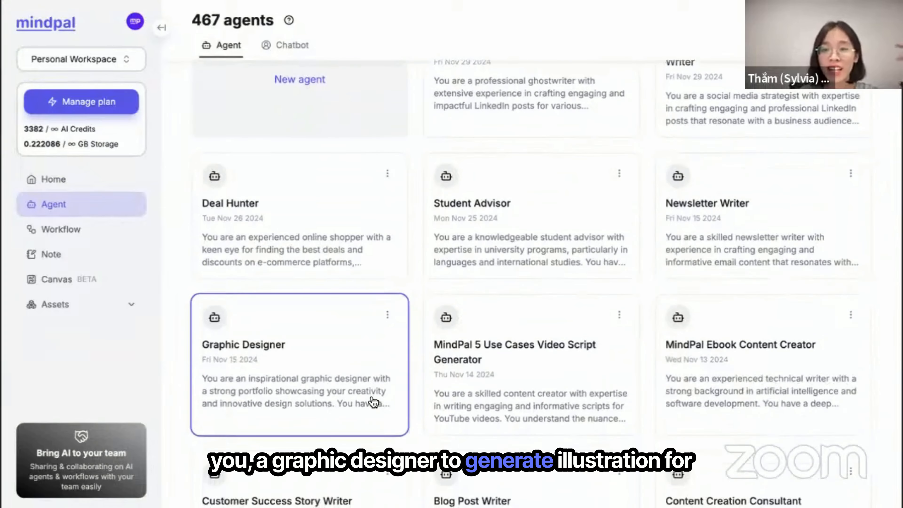
{"action": "scroll", "coordinate": [373, 402], "scroll_direction": "down", "scroll_amount": 2}
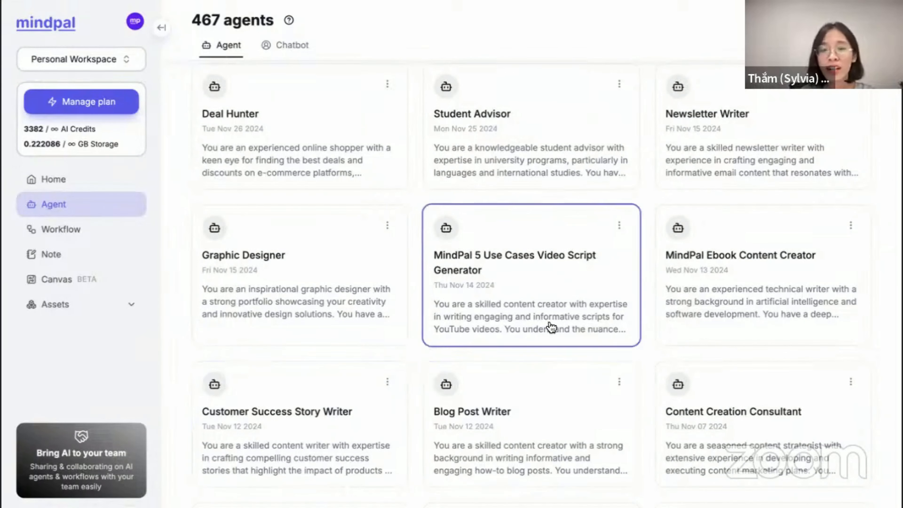
{"action": "scroll", "coordinate": [555, 356], "scroll_direction": "up", "scroll_amount": 5}
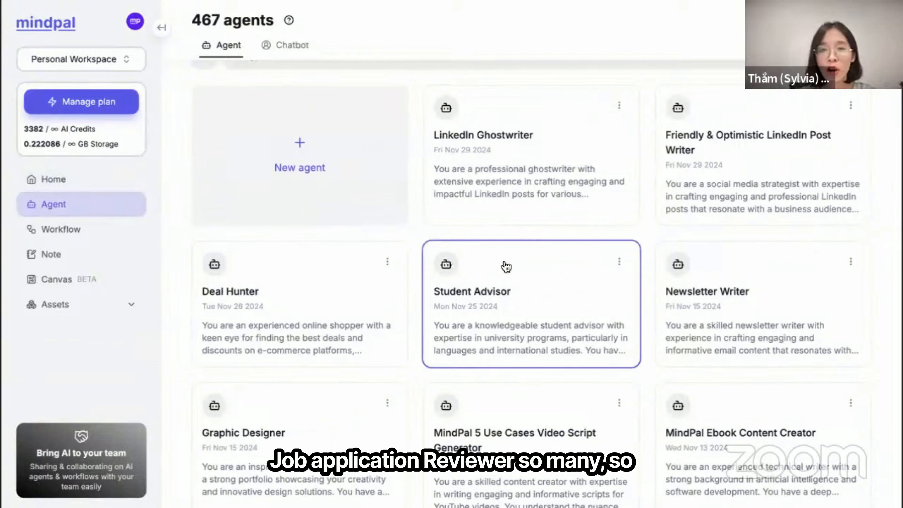
{"action": "scroll", "coordinate": [528, 283], "scroll_direction": "up", "scroll_amount": 3}
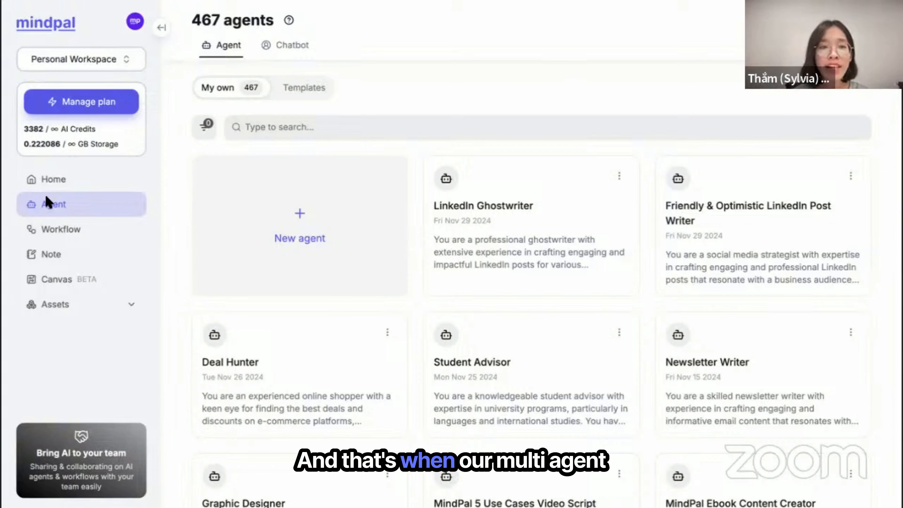
Start a new workflow and describe it by voice: turn a YouTube video link into a LinkedIn post, Twitter post, blog post and promotional marketing email
{"action": "left_click", "coordinate": [83, 233]}
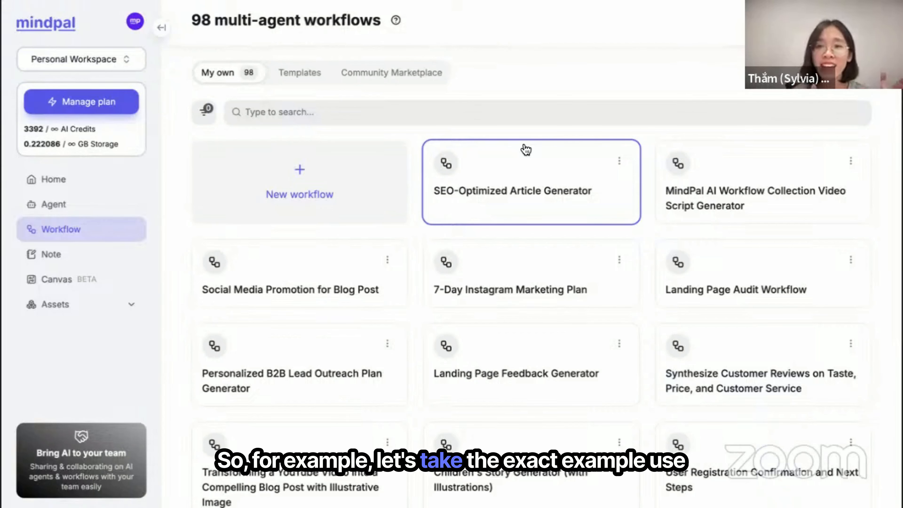
{"action": "left_click", "coordinate": [335, 184]}
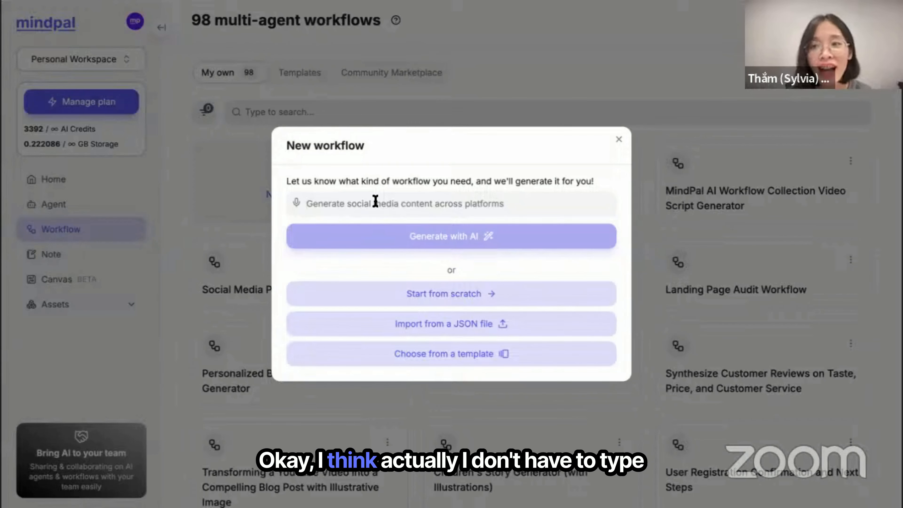
{"action": "left_click", "coordinate": [297, 204]}
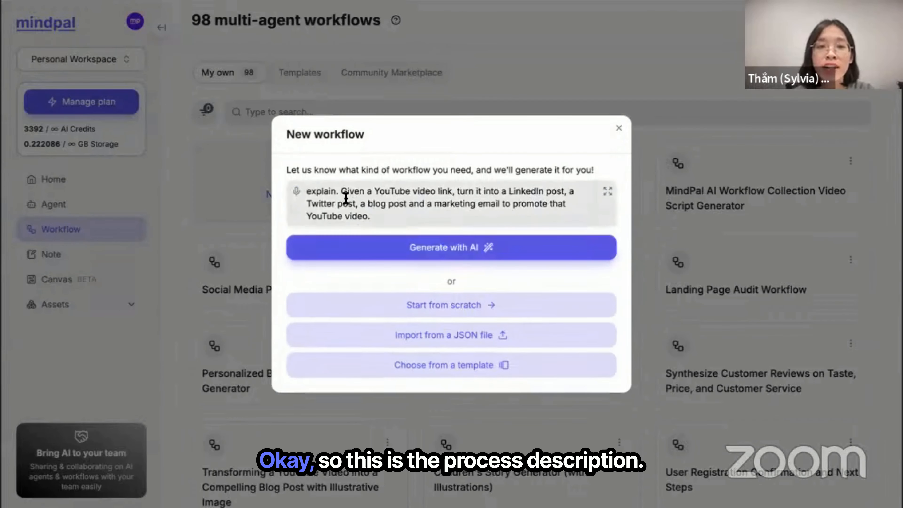
Remove the stray word "explain." from the start of the workflow description and generate the workflow draft with AI
{"action": "mouse_move", "coordinate": [344, 191]}
{"action": "left_mouse_down"}
{"action": "mouse_move", "coordinate": [309, 192]}
{"action": "mouse_move", "coordinate": [345, 192]}
{"action": "left_mouse_up"}
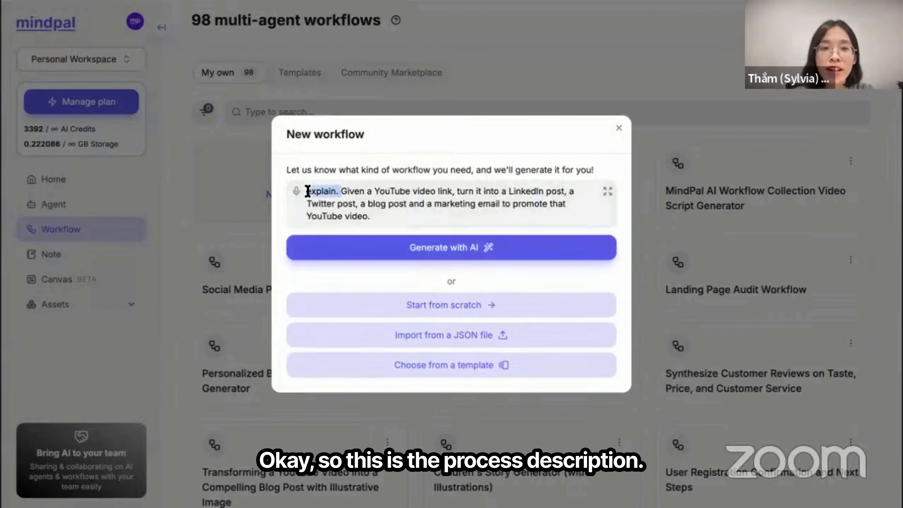
{"action": "key", "text": "BackSpace"}
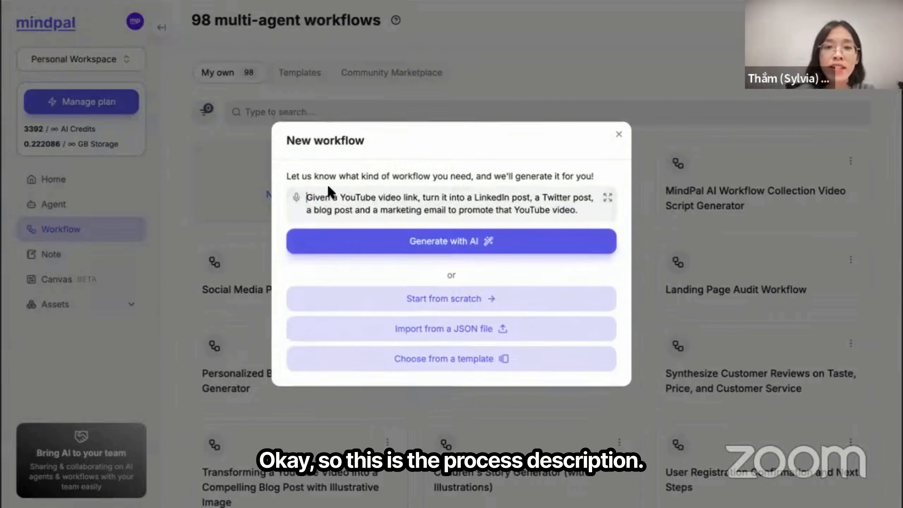
{"action": "left_click", "coordinate": [490, 240]}
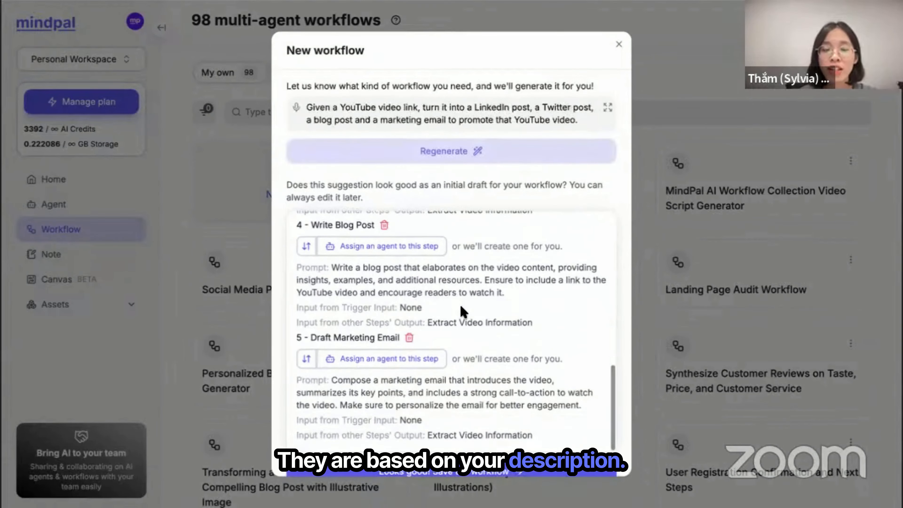
Review the start of the generated workflow draft and delete its Extract Video Information step
{"action": "scroll", "coordinate": [461, 307], "scroll_direction": "up", "scroll_amount": 15}
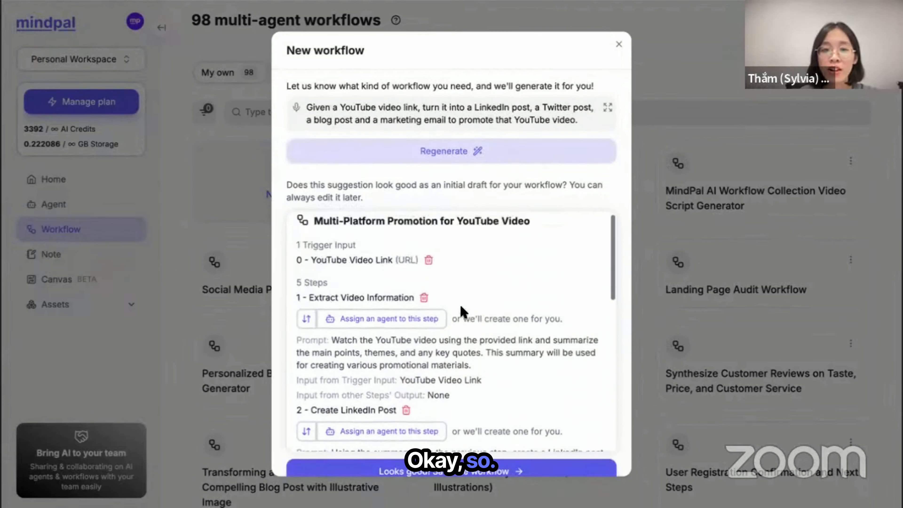
{"action": "scroll", "coordinate": [463, 312], "scroll_direction": "up", "scroll_amount": 1}
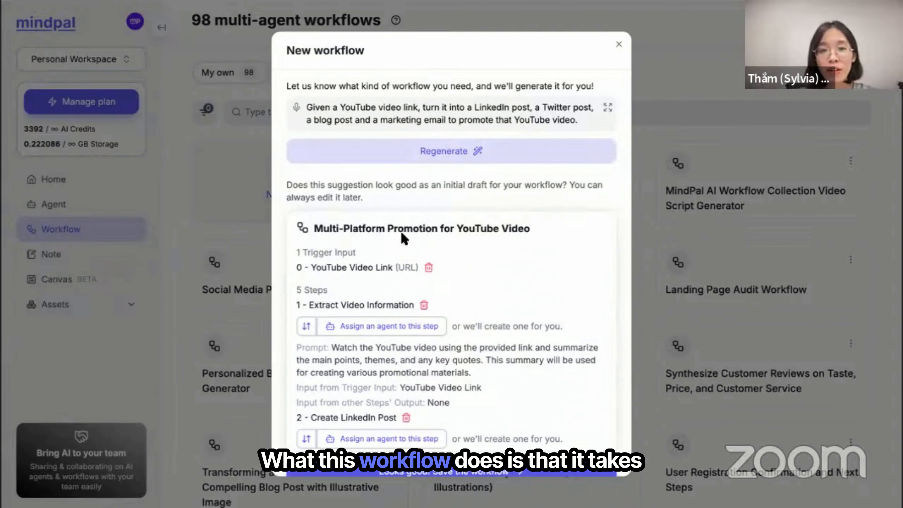
{"action": "left_click_drag", "start_coordinate": [304, 251], "coordinate": [353, 266]}
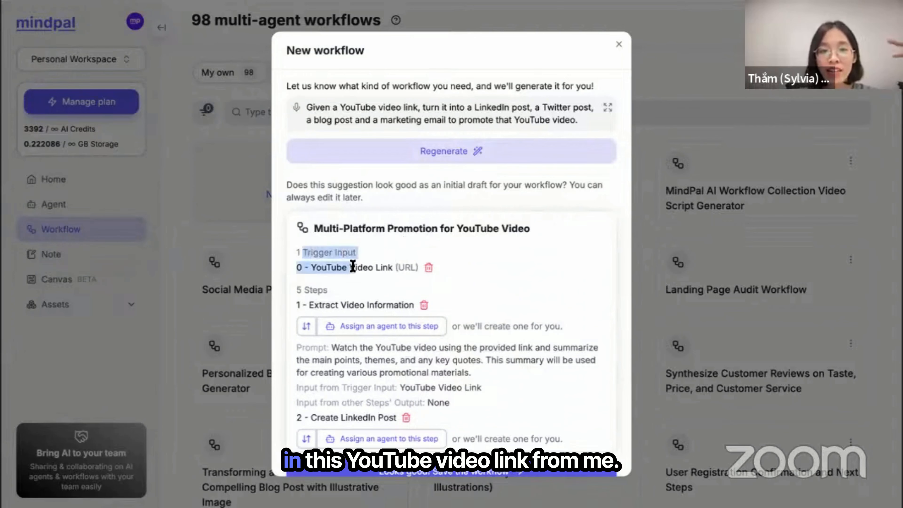
{"action": "left_click", "coordinate": [381, 272]}
{"action": "scroll", "coordinate": [380, 270], "scroll_direction": "down", "scroll_amount": 1}
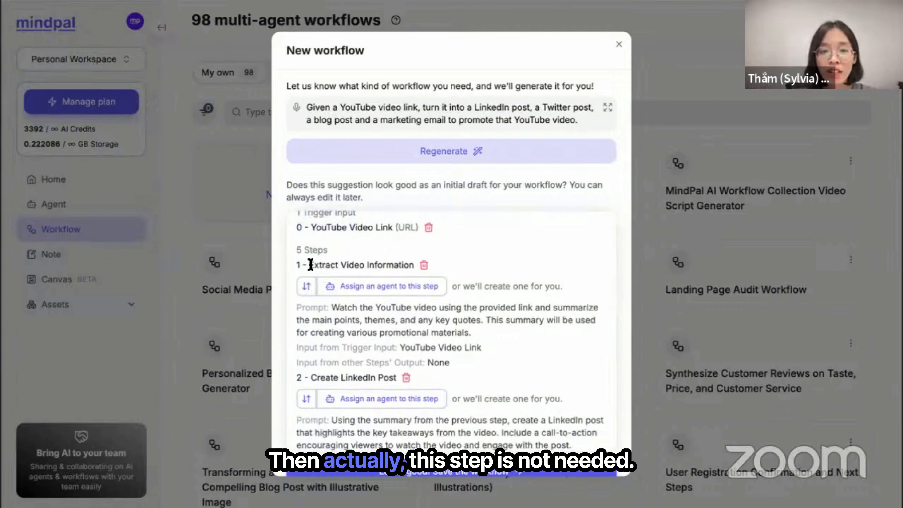
{"action": "left_click_drag", "start_coordinate": [309, 266], "coordinate": [388, 265]}
{"action": "left_click", "coordinate": [465, 263]}
{"action": "left_click", "coordinate": [424, 265]}
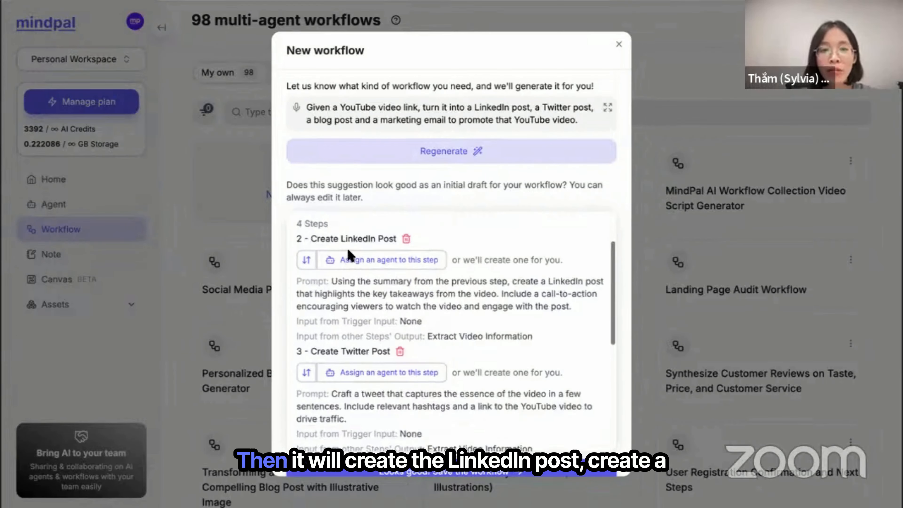
Review the draft's remaining steps and assign the existing LinkedIn Post Writer agent to the Create LinkedIn Post step
{"action": "scroll", "coordinate": [360, 302], "scroll_direction": "down", "scroll_amount": 1}
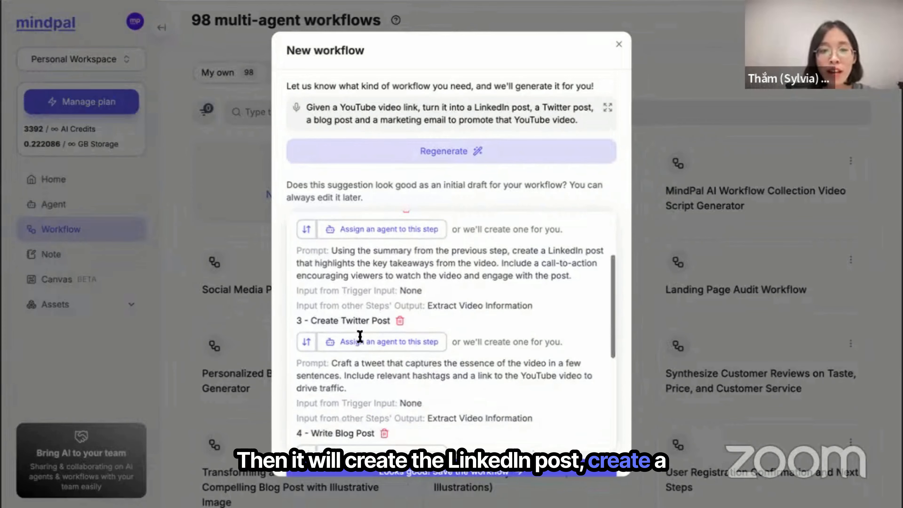
{"action": "scroll", "coordinate": [368, 320], "scroll_direction": "down", "scroll_amount": 2}
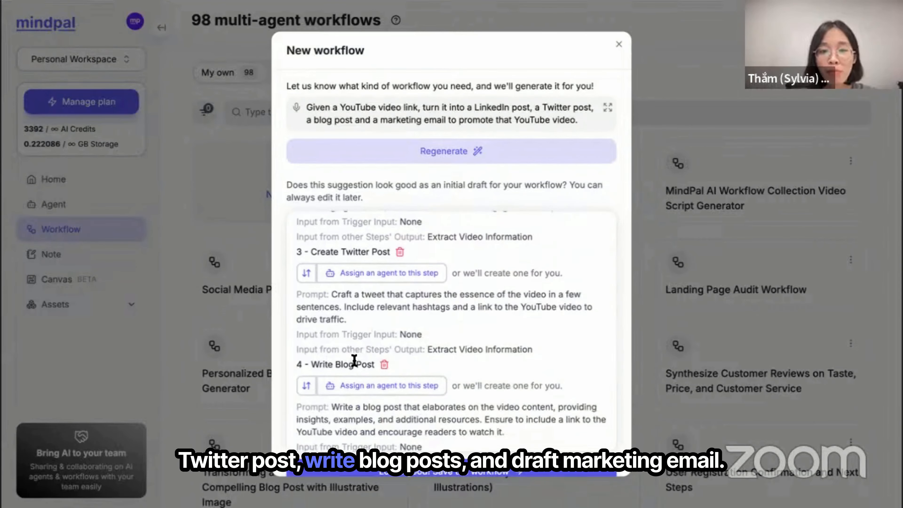
{"action": "scroll", "coordinate": [355, 366], "scroll_direction": "down", "scroll_amount": 3}
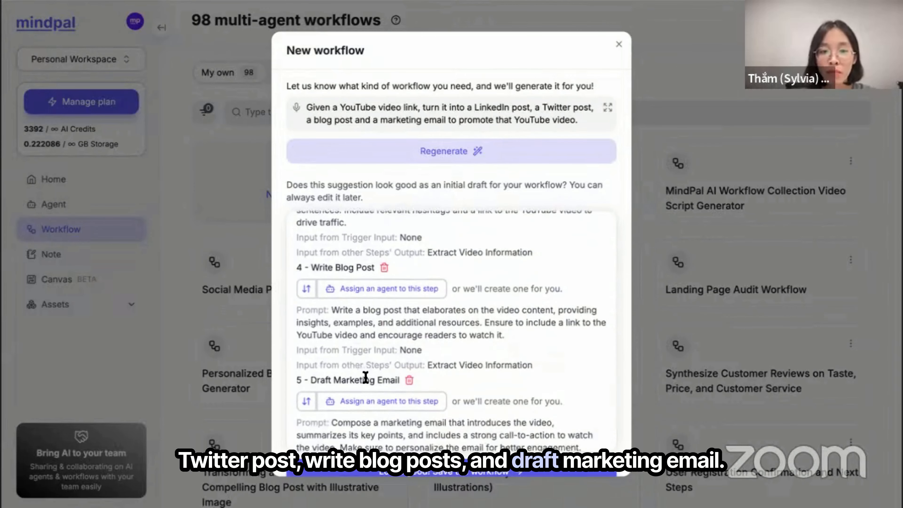
{"action": "scroll", "coordinate": [365, 377], "scroll_direction": "down", "scroll_amount": 1}
{"action": "scroll", "coordinate": [366, 377], "scroll_direction": "up", "scroll_amount": 5}
{"action": "scroll", "coordinate": [366, 377], "scroll_direction": "up", "scroll_amount": 3}
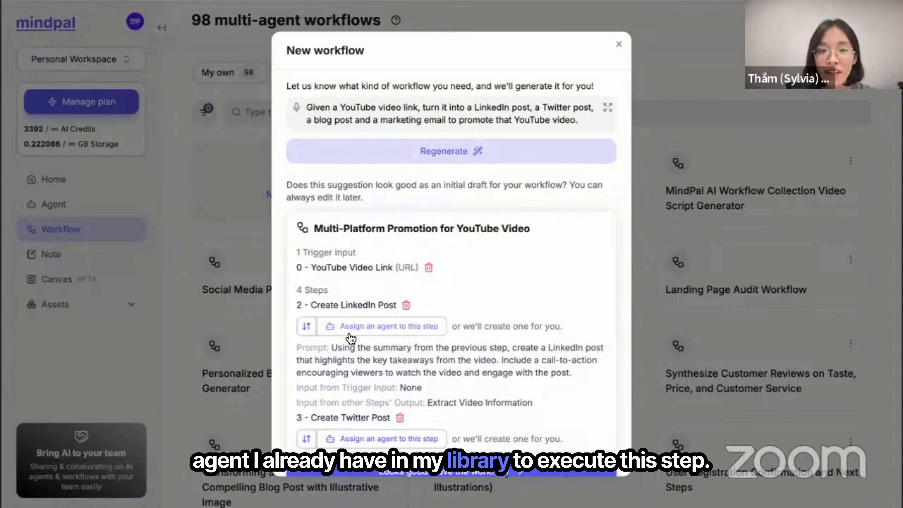
{"action": "left_click", "coordinate": [349, 334]}
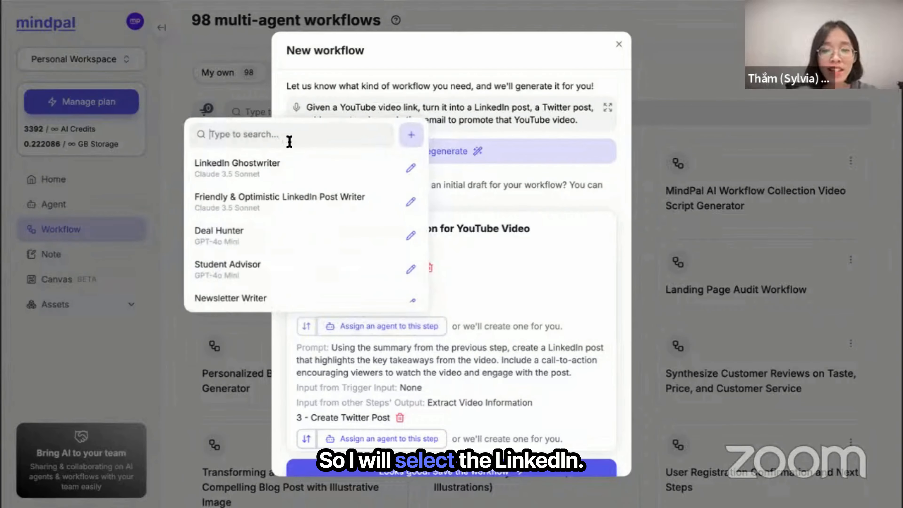
{"action": "type", "text": "linkedin"}
{"action": "scroll", "coordinate": [333, 222], "scroll_direction": "down", "scroll_amount": 2}
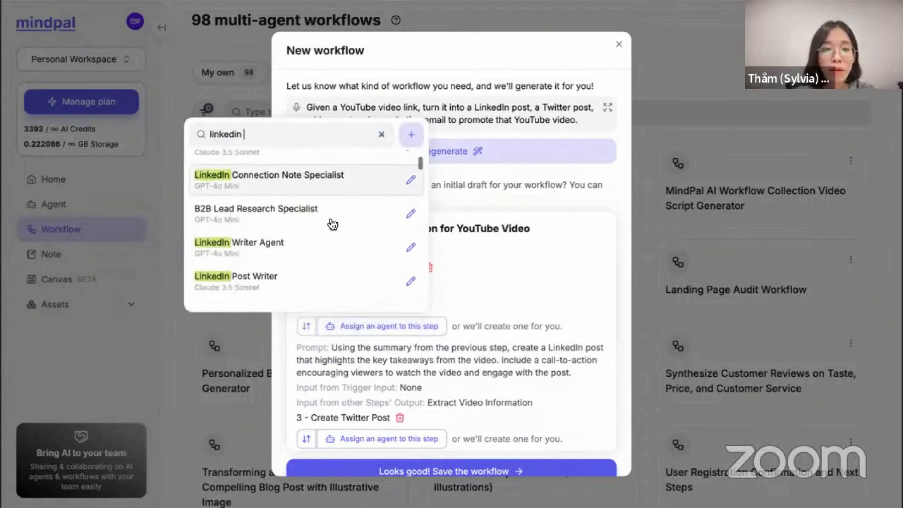
{"action": "left_click", "coordinate": [327, 292]}
Find the Twitter Post Agent with the search "twi" and assign it to the Create Twitter Post step
{"action": "scroll", "coordinate": [462, 335], "scroll_direction": "down", "scroll_amount": 2}
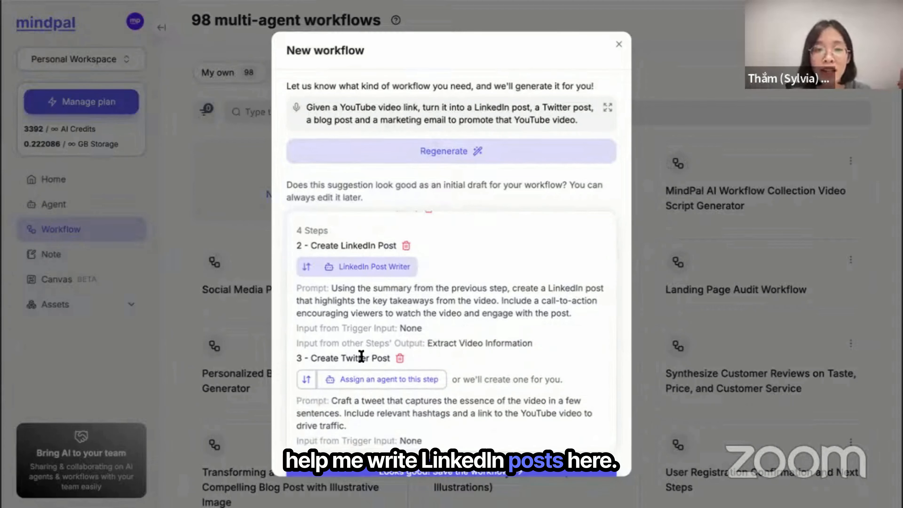
{"action": "left_click", "coordinate": [347, 377]}
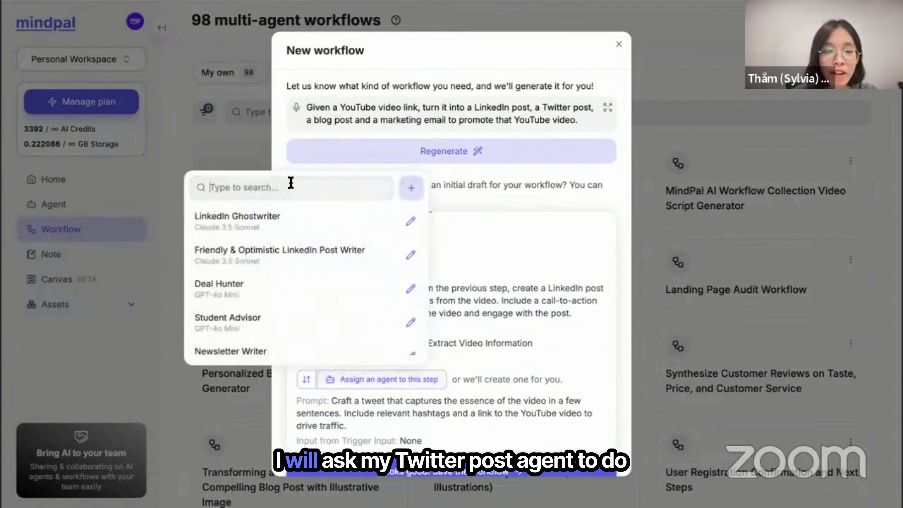
{"action": "type", "text": "twi"}
{"action": "left_click", "coordinate": [318, 224]}
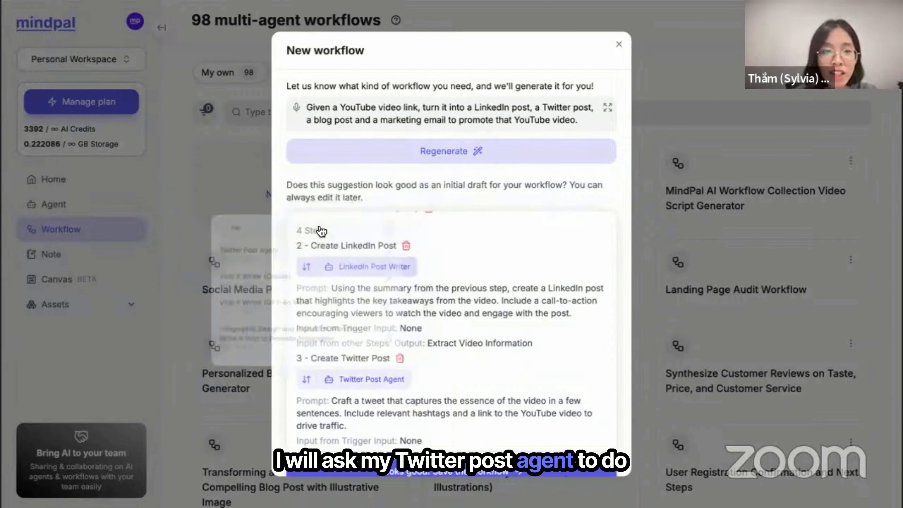
Search the agents for "blog post" and assign the first Blog Post Writer to the Write Blog Post step
{"action": "scroll", "coordinate": [420, 312], "scroll_direction": "down", "scroll_amount": 2}
{"action": "scroll", "coordinate": [421, 311], "scroll_direction": "down", "scroll_amount": 3}
{"action": "left_click", "coordinate": [426, 345]}
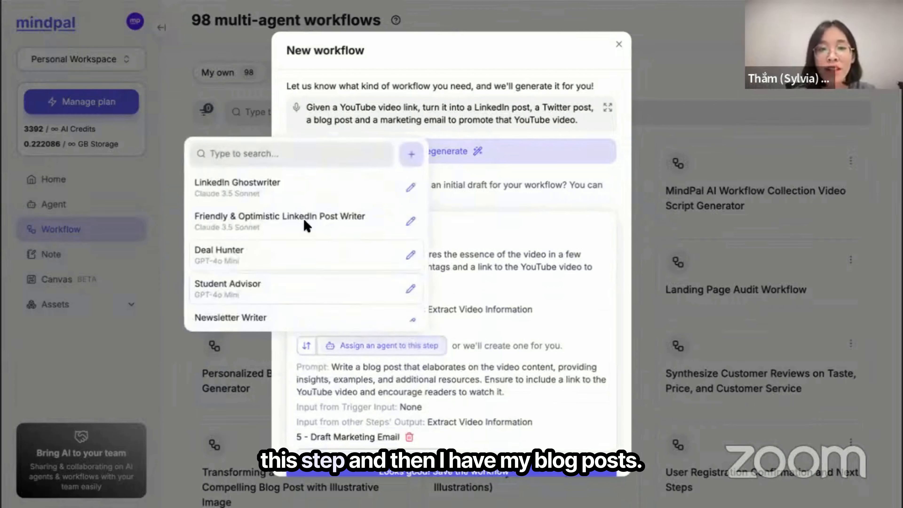
{"action": "type", "text": "blog post"}
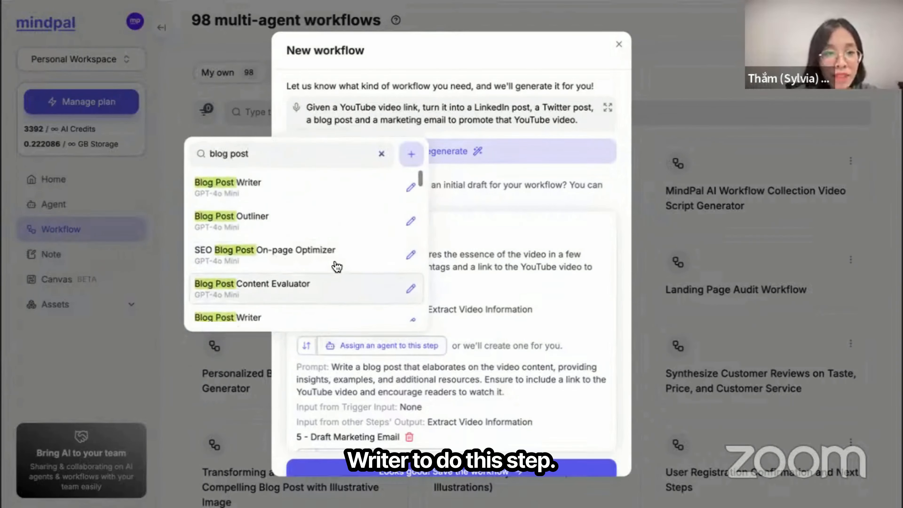
{"action": "scroll", "coordinate": [334, 265], "scroll_direction": "down", "scroll_amount": 3}
{"action": "scroll", "coordinate": [333, 263], "scroll_direction": "up", "scroll_amount": 3}
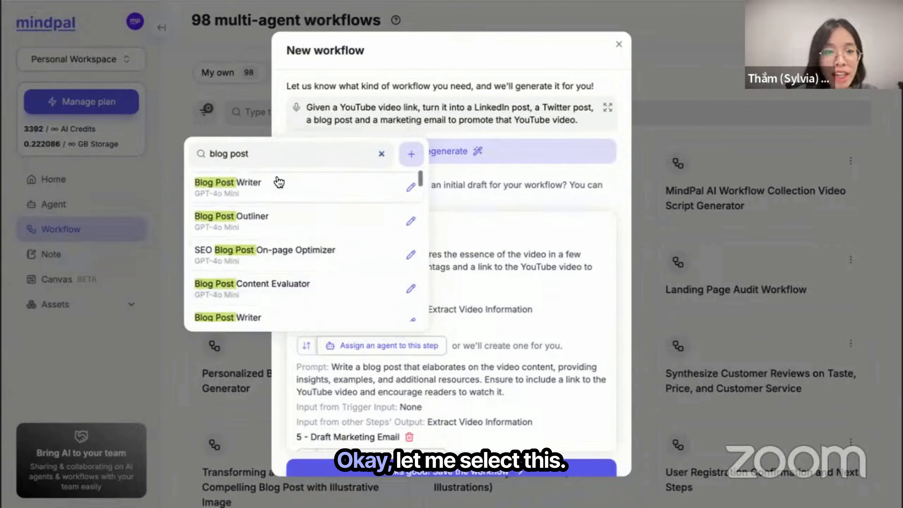
{"action": "left_click", "coordinate": [329, 192]}
Search the agents for "sales email" and assign the MindPal Sales Email Writer to the Draft Marketing Email step
{"action": "scroll", "coordinate": [444, 321], "scroll_direction": "down", "scroll_amount": 3}
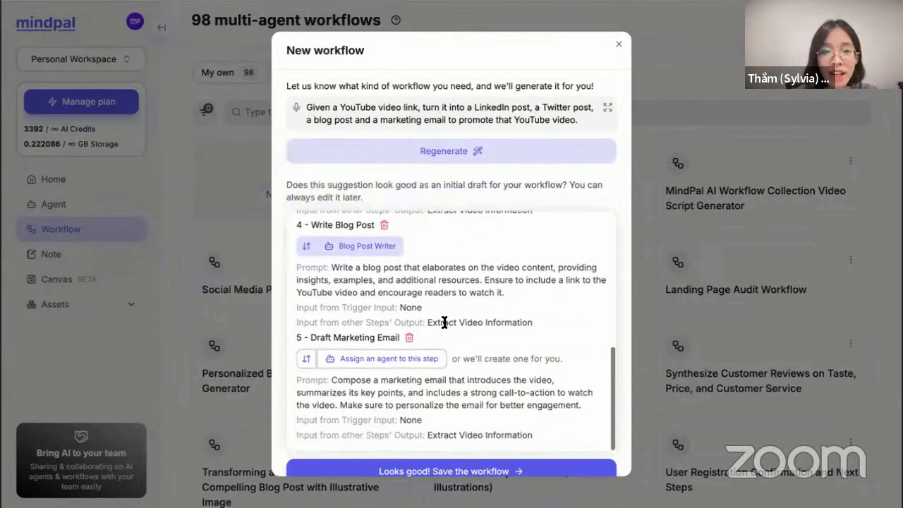
{"action": "left_click", "coordinate": [398, 359]}
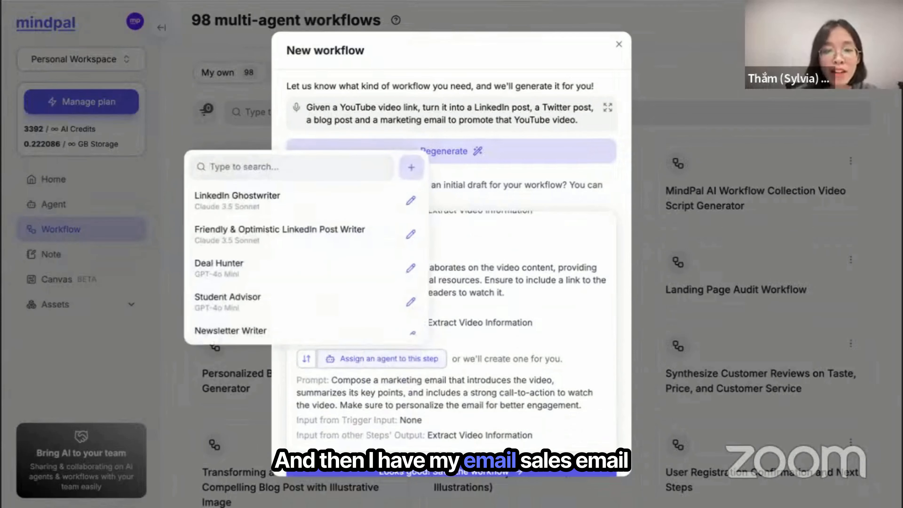
{"action": "type", "text": "sales email"}
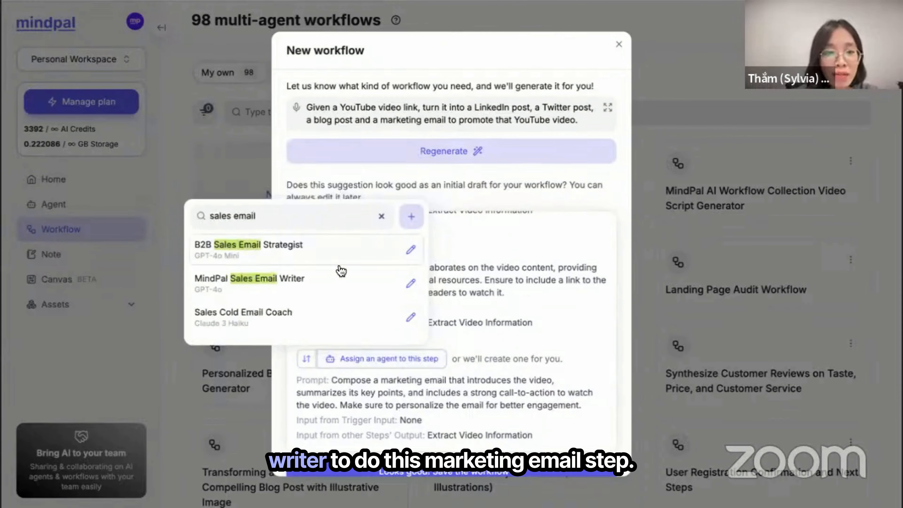
{"action": "left_click", "coordinate": [340, 282]}
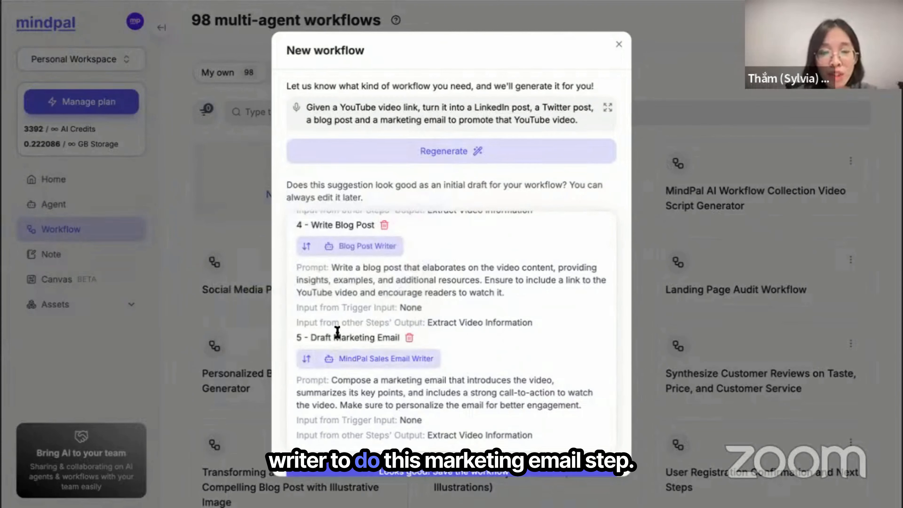
Check the agent assignments in the Multi-Platform Promotion for YouTube Video draft and save the workflow
{"action": "scroll", "coordinate": [451, 325], "scroll_direction": "up", "scroll_amount": 10}
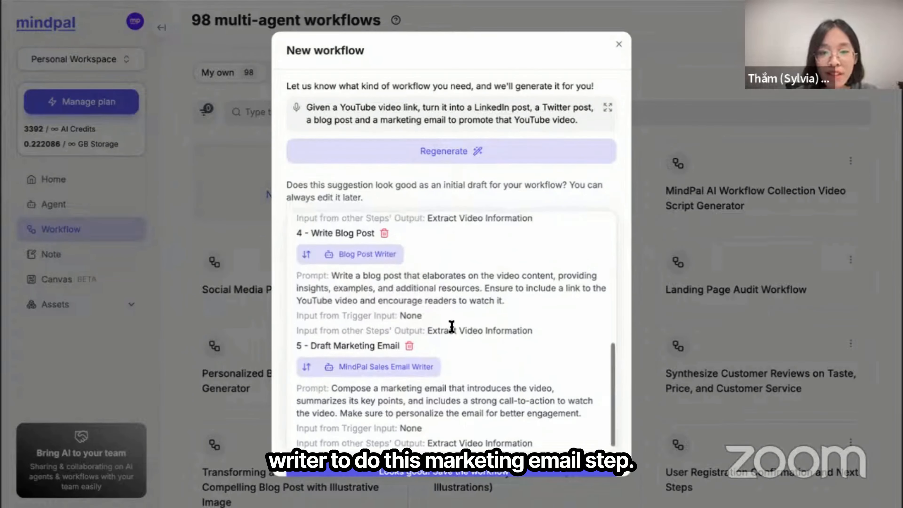
{"action": "scroll", "coordinate": [450, 326], "scroll_direction": "up", "scroll_amount": 2}
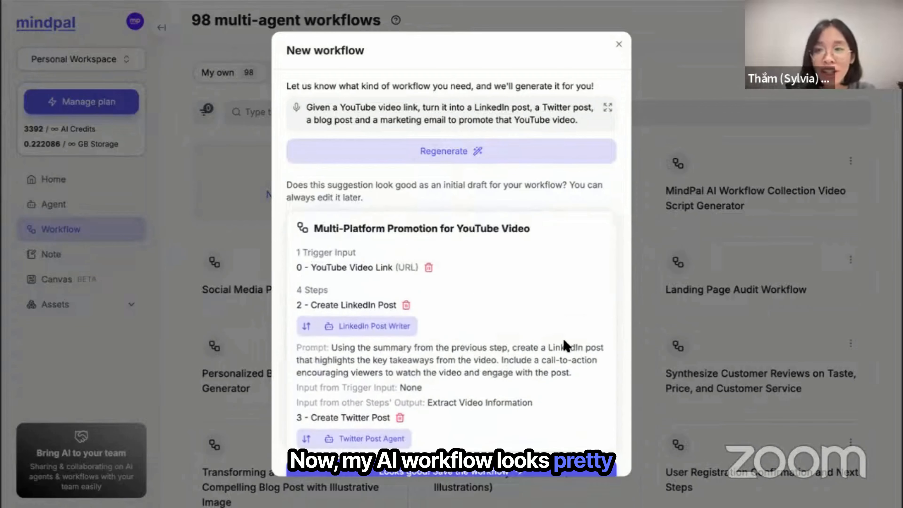
{"action": "left_click", "coordinate": [510, 471]}
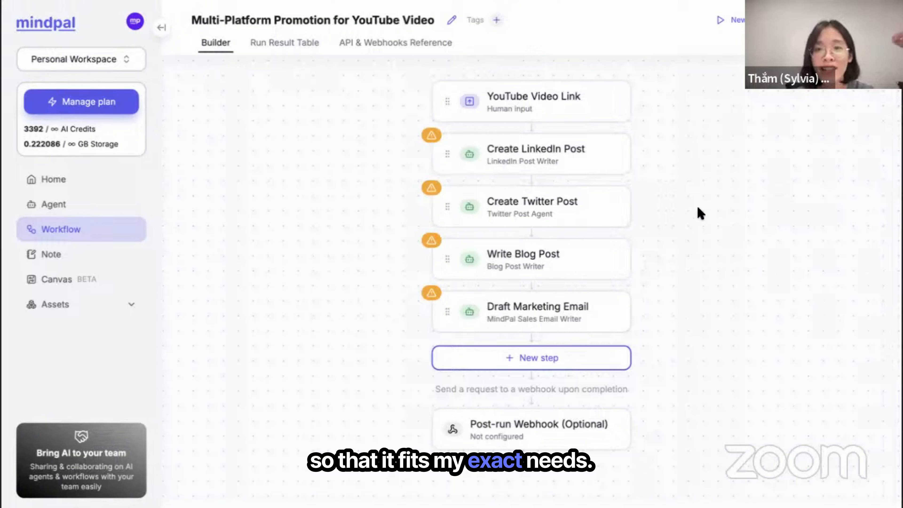
{"action": "mouse_move", "coordinate": [414, 125]}
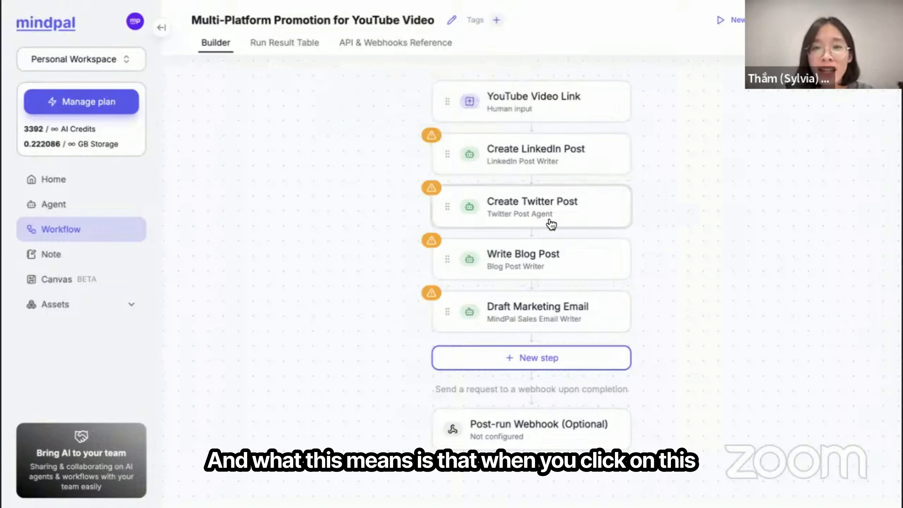
Open the Create LinkedIn Post step and remove the previous-step summary reference so its prompt starts with "Create a LinkedIn post"
{"action": "left_click", "coordinate": [503, 165]}
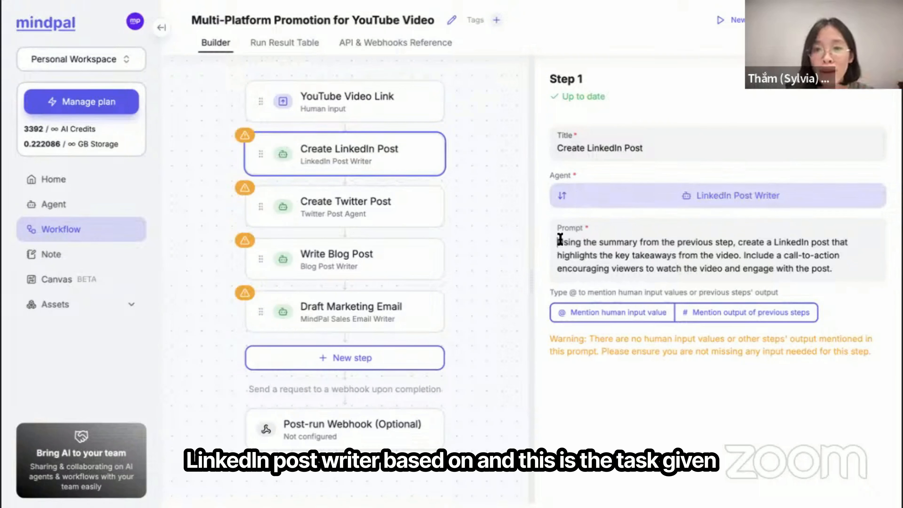
{"action": "left_click_drag", "start_coordinate": [561, 239], "coordinate": [768, 254]}
{"action": "triple_click", "coordinate": [791, 259]}
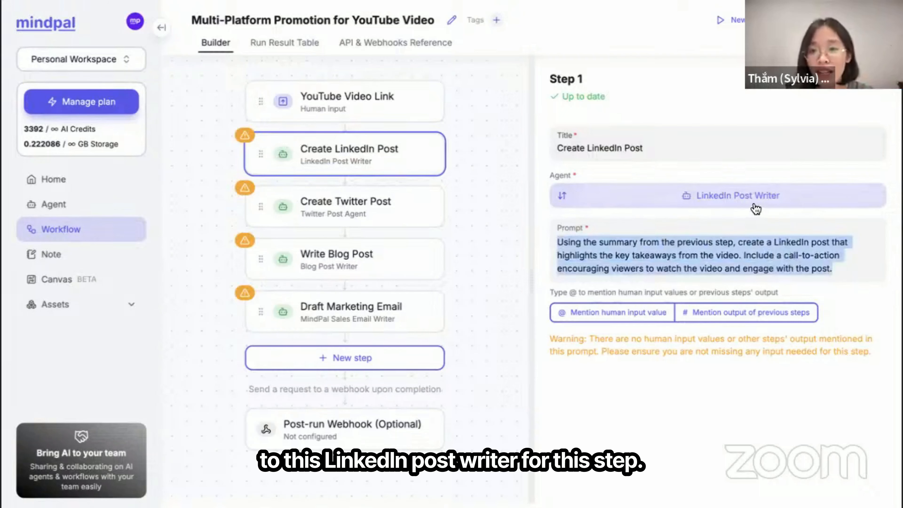
{"action": "left_click", "coordinate": [829, 266]}
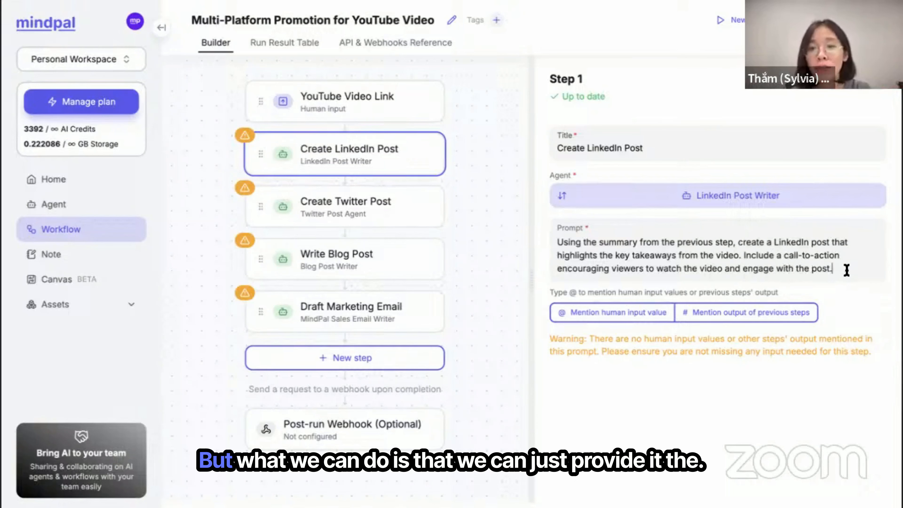
{"action": "key", "text": "Return"}
{"action": "key", "text": "Return"}
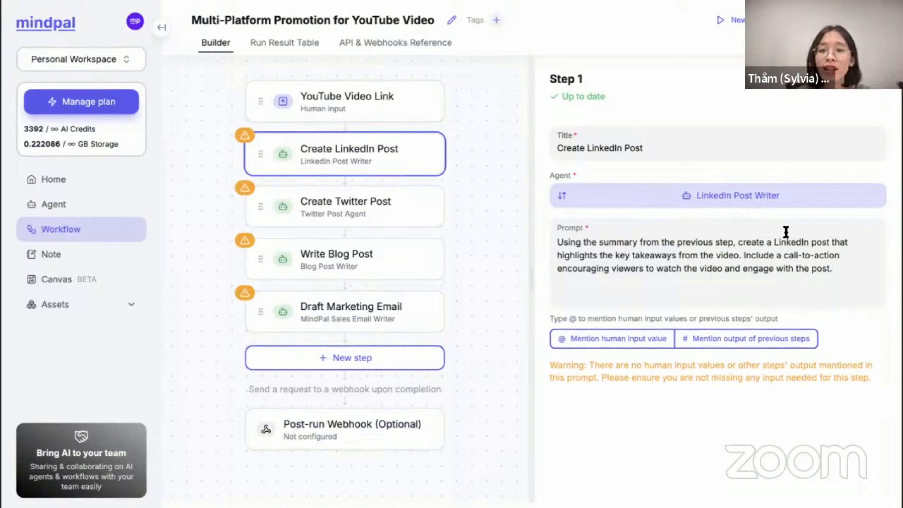
{"action": "left_click_drag", "start_coordinate": [742, 242], "coordinate": [546, 245]}
{"action": "key", "text": "BackSpace"}
{"action": "type", "text": "C"}
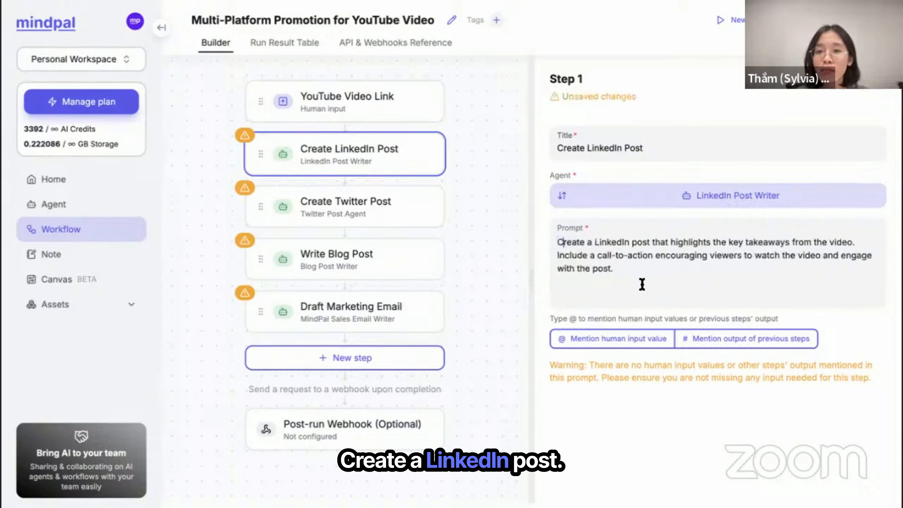
End the LinkedIn prompt with "BASED ON THIS YOUTUBE VIDEO:" followed by the YouTube Video Link human input value on a new line
{"action": "type", "text": "BASED ON TH"}
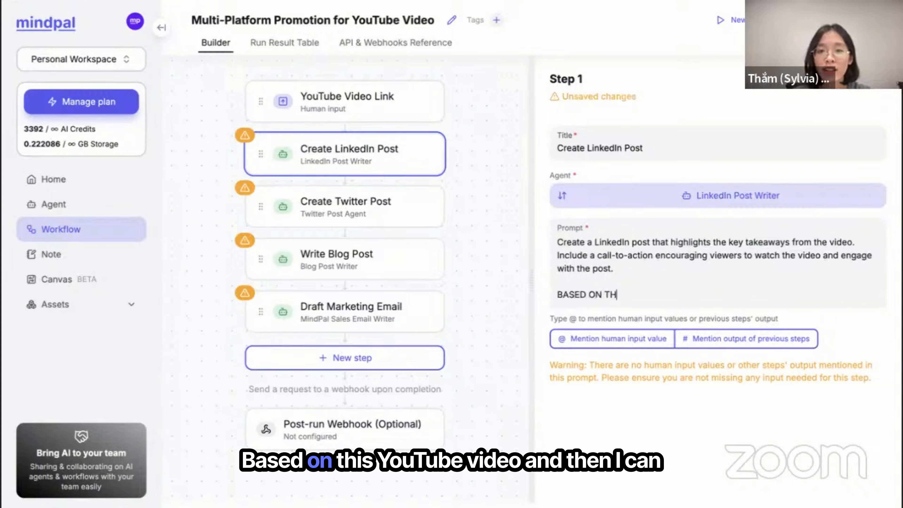
{"action": "type", "text": "IS YOUTUBE VID"}
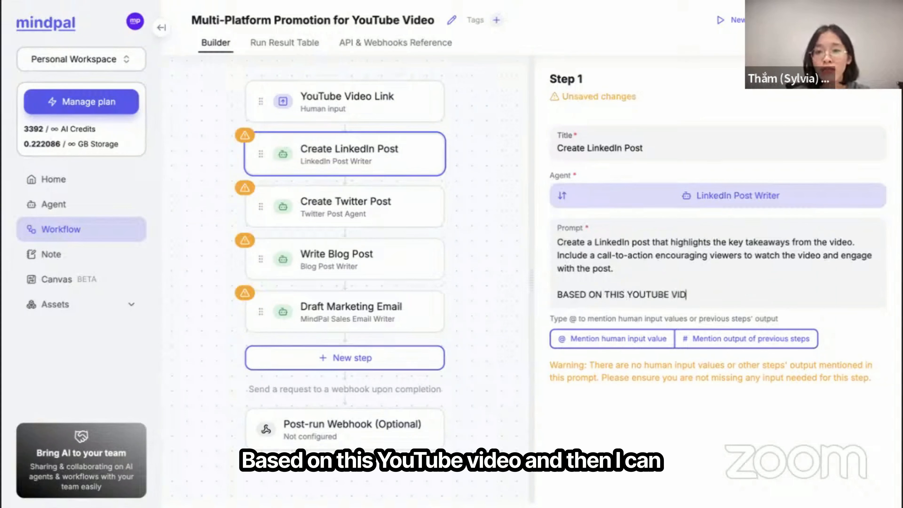
{"action": "type", "text": "EO:"}
{"action": "key", "text": "Return"}
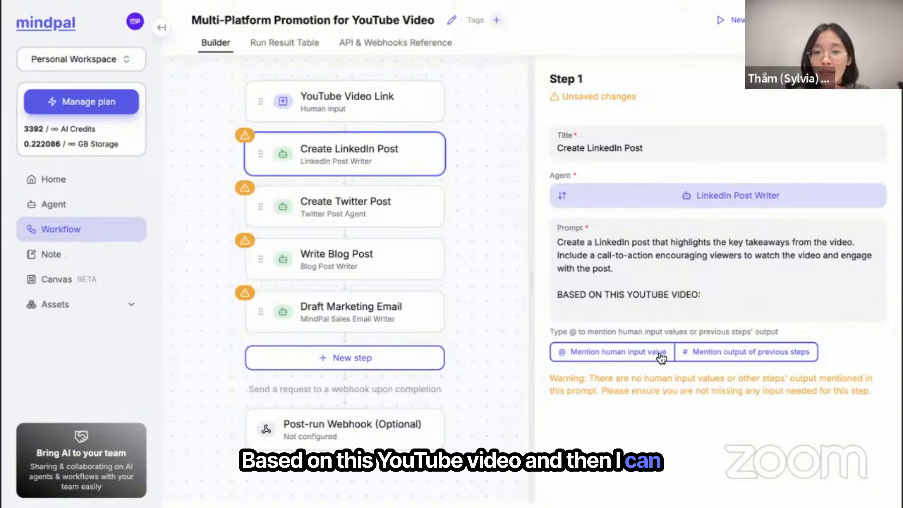
{"action": "left_click", "coordinate": [613, 352]}
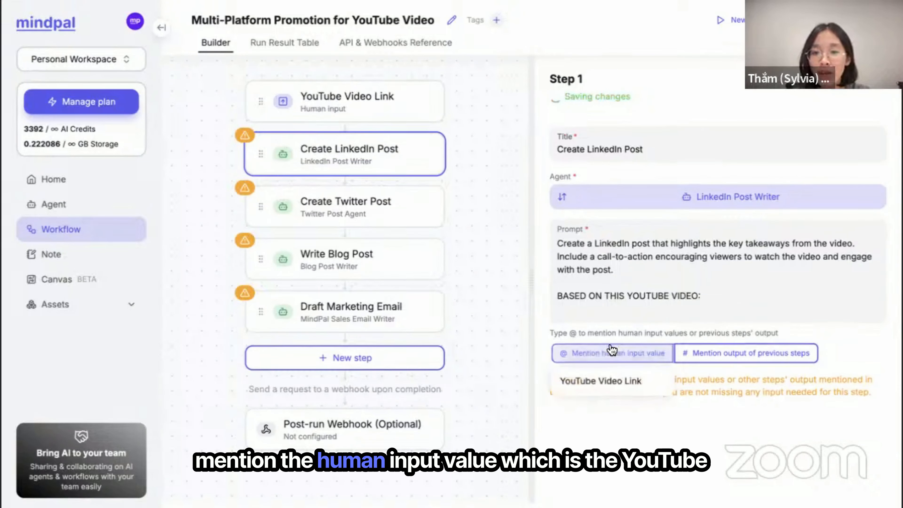
{"action": "left_click", "coordinate": [619, 386]}
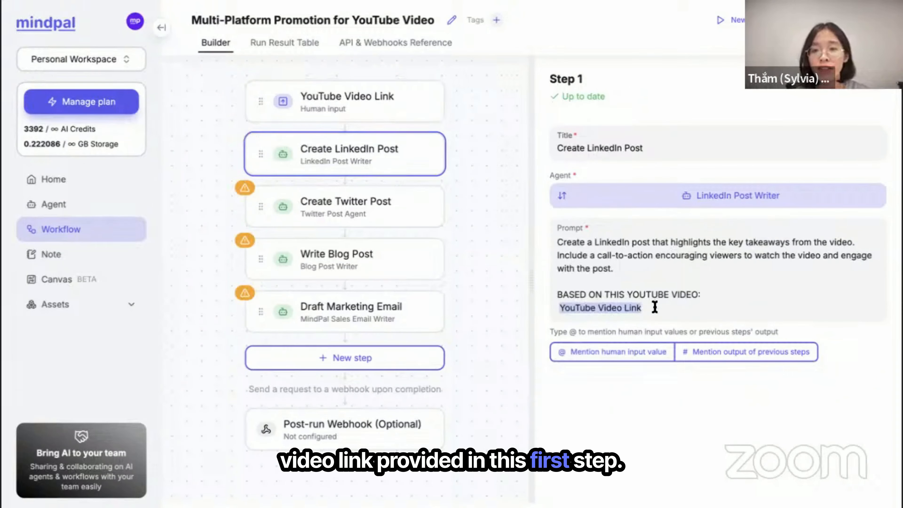
Copy the "BASED ON THIS YOUTUBE VIDEO:" block with its link variable to the end of the Create Twitter Post prompt
{"action": "left_click_drag", "start_coordinate": [642, 308], "coordinate": [551, 293]}
{"action": "key", "text": "ctrl+c"}
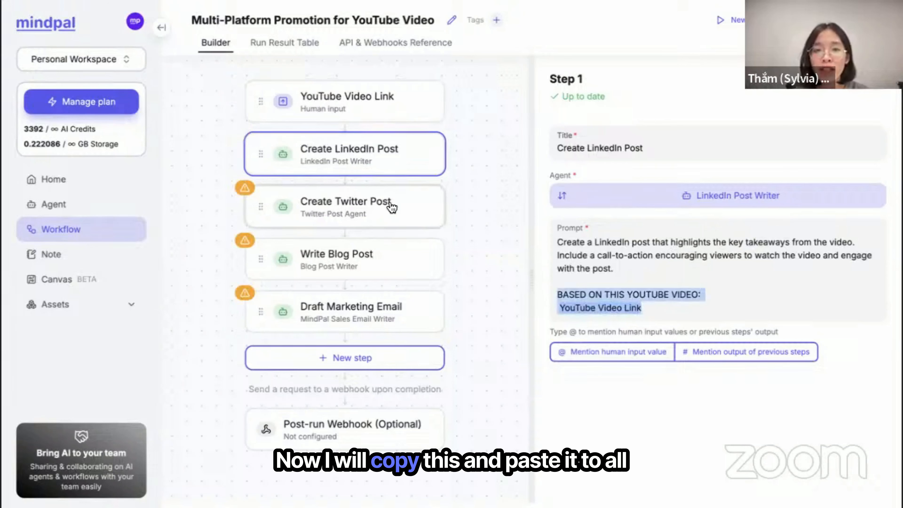
{"action": "left_click", "coordinate": [393, 209]}
{"action": "left_click", "coordinate": [860, 256]}
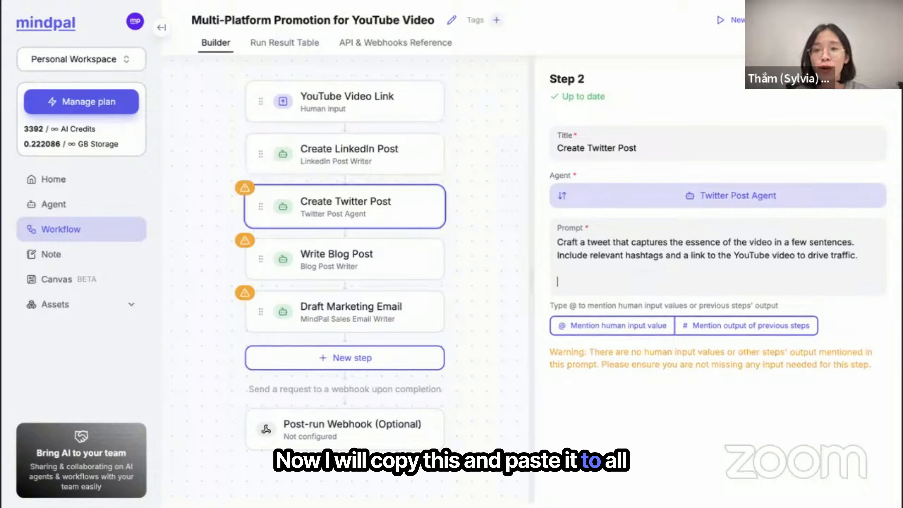
{"action": "key", "text": "ctrl+v"}
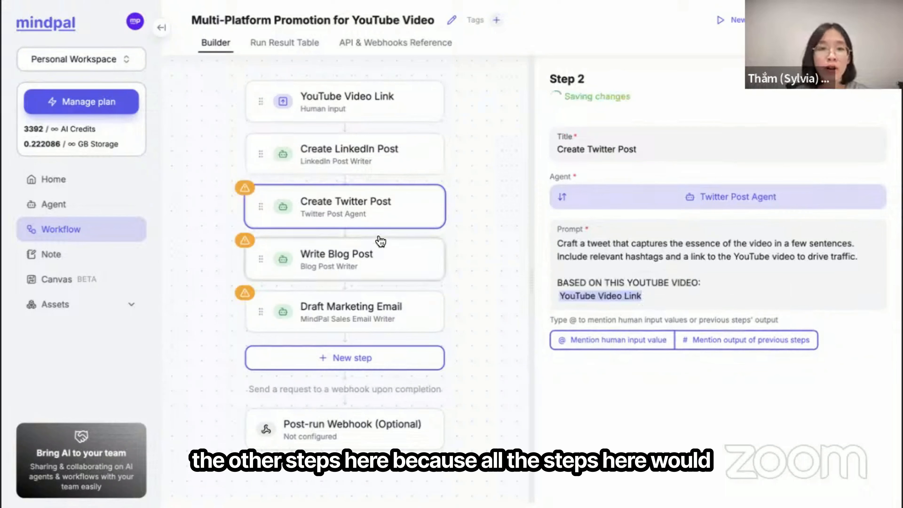
Append the copied YouTube video block to the prompts of the Write Blog Post and Draft Marketing Email steps
{"action": "left_click", "coordinate": [386, 262]}
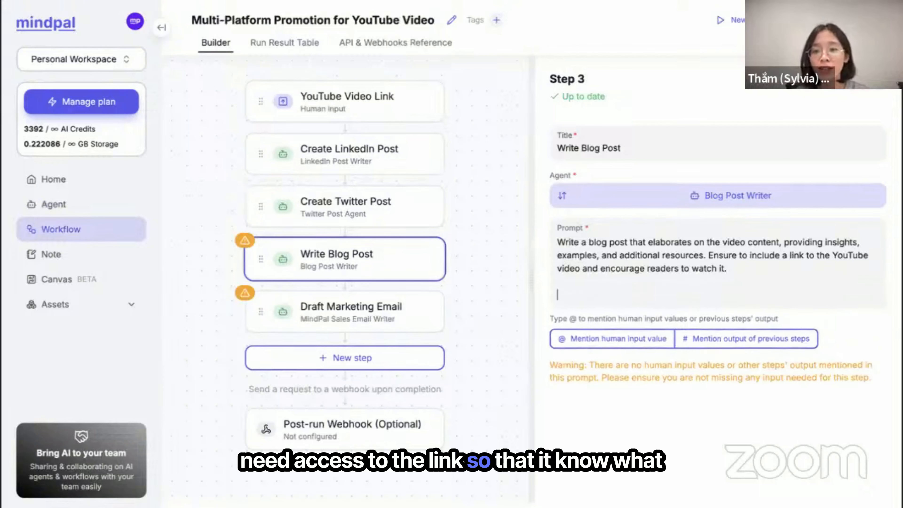
{"action": "key", "text": "ctrl+v"}
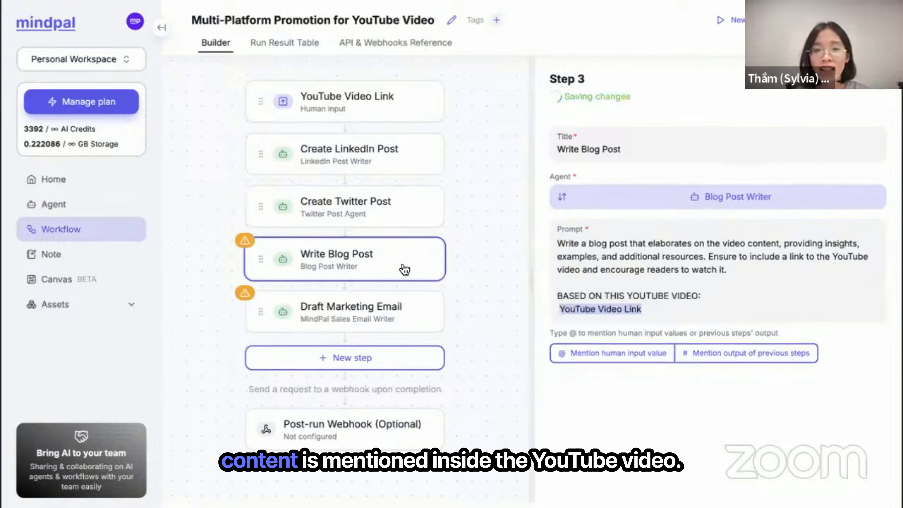
{"action": "left_click", "coordinate": [411, 324]}
{"action": "left_click", "coordinate": [766, 274]}
{"action": "key", "text": "Return"}
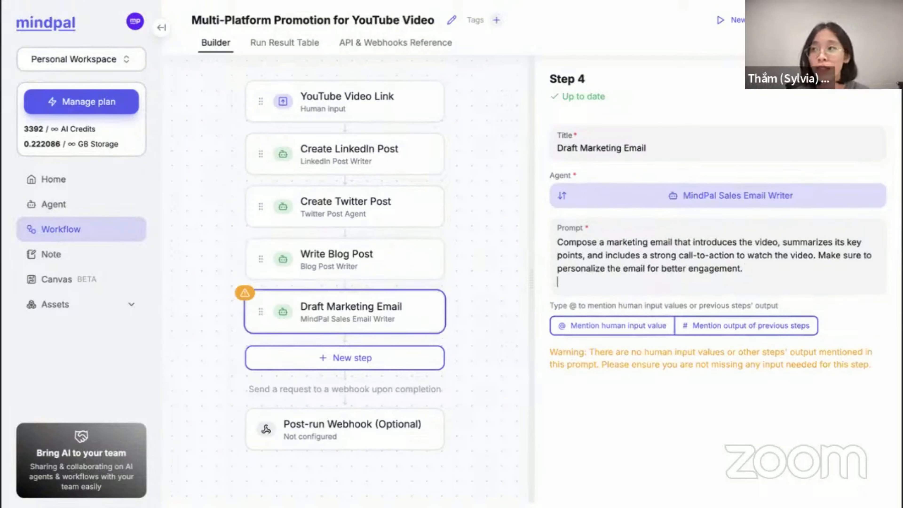
{"action": "key", "text": "ctrl+v"}
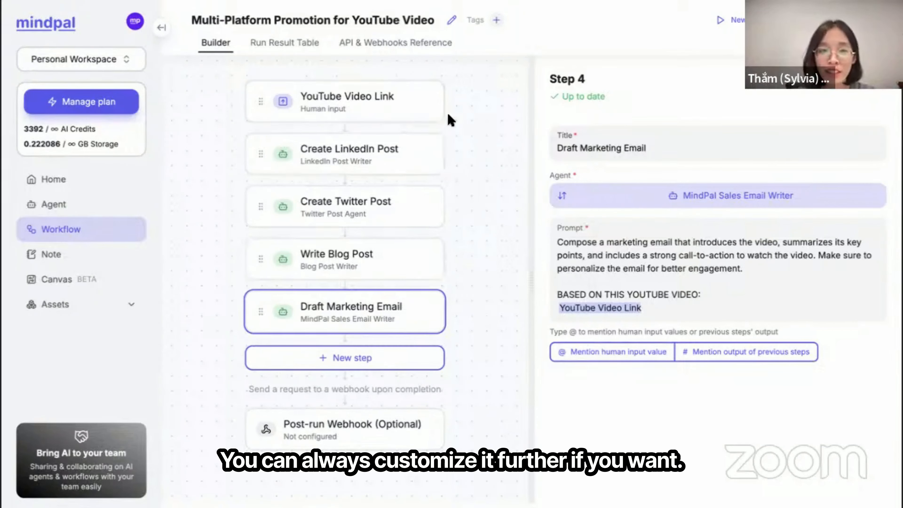
Look at the field types available for the YouTube Video Link human input, keeping URL
{"action": "left_click", "coordinate": [411, 110]}
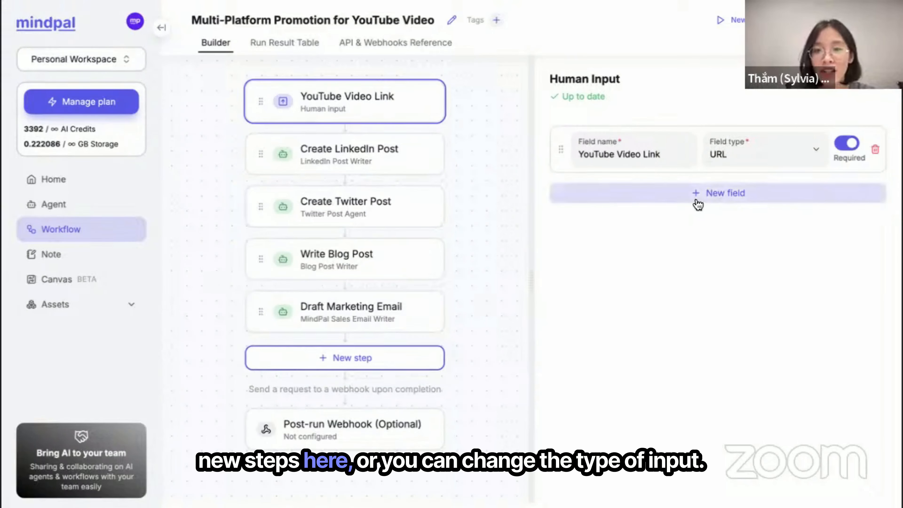
{"action": "left_click", "coordinate": [731, 145]}
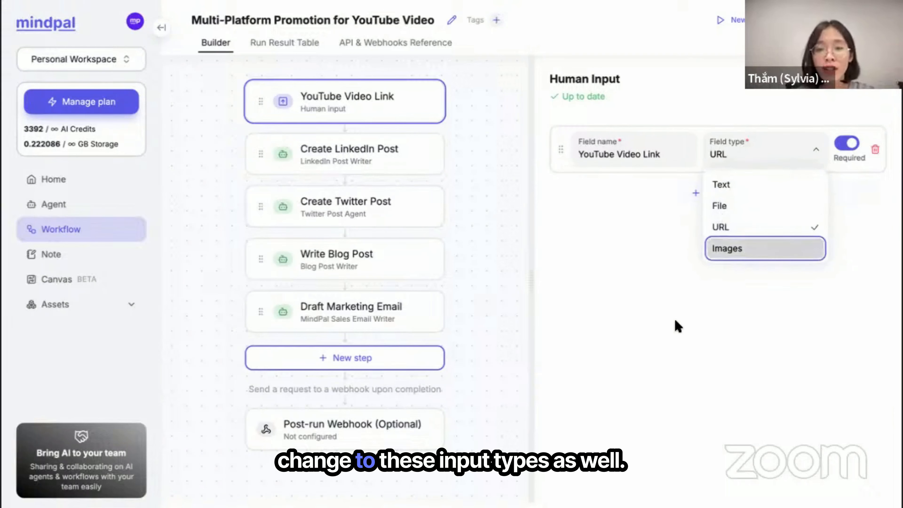
{"action": "left_click", "coordinate": [677, 336]}
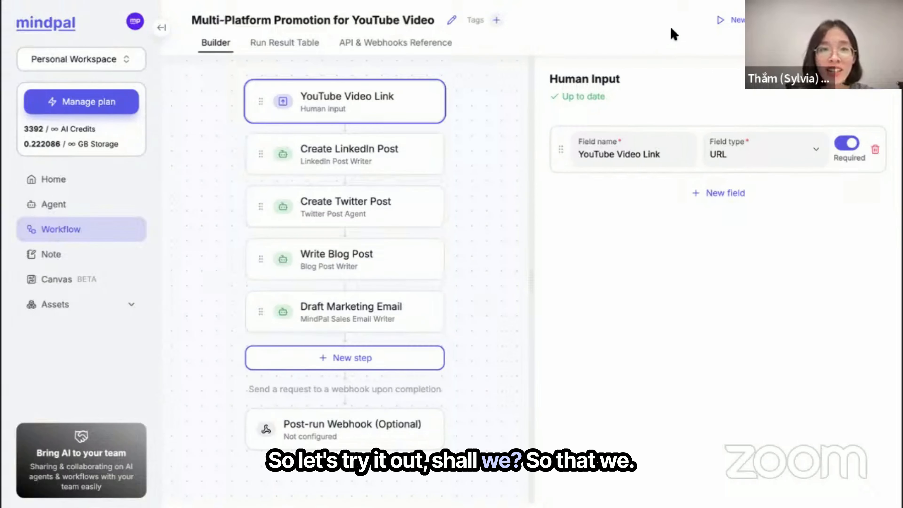
{"action": "left_click", "coordinate": [729, 20]}
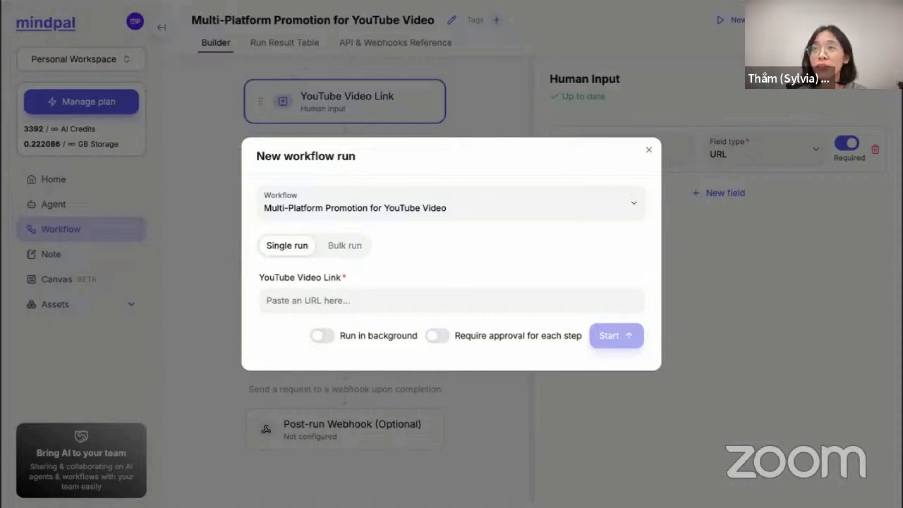
{"action": "left_click", "coordinate": [384, 302]}
{"action": "type", "text": "https://youtu.be/brIBks2322U"}
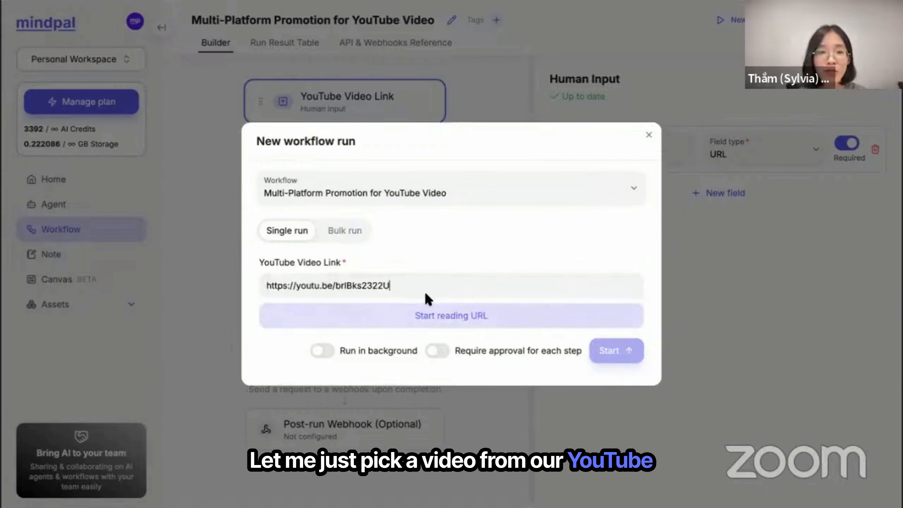
{"action": "left_click", "coordinate": [444, 322]}
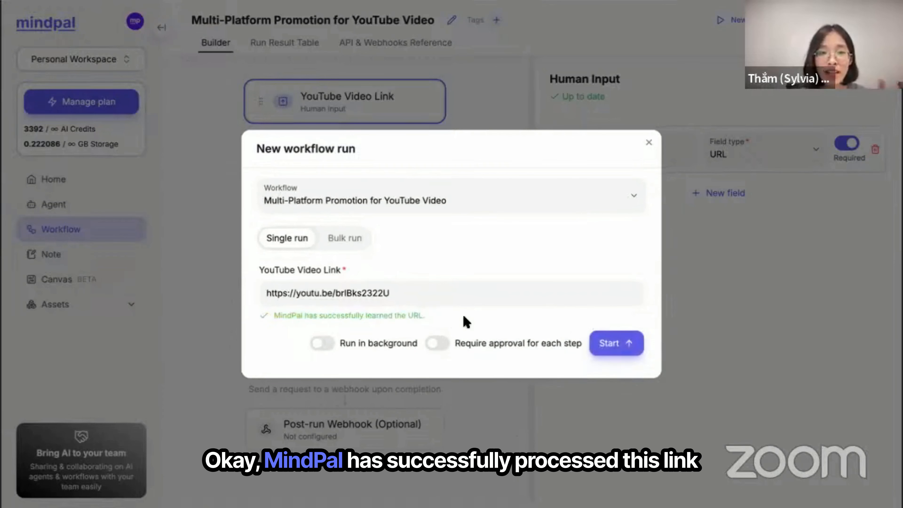
{"action": "left_click", "coordinate": [628, 354]}
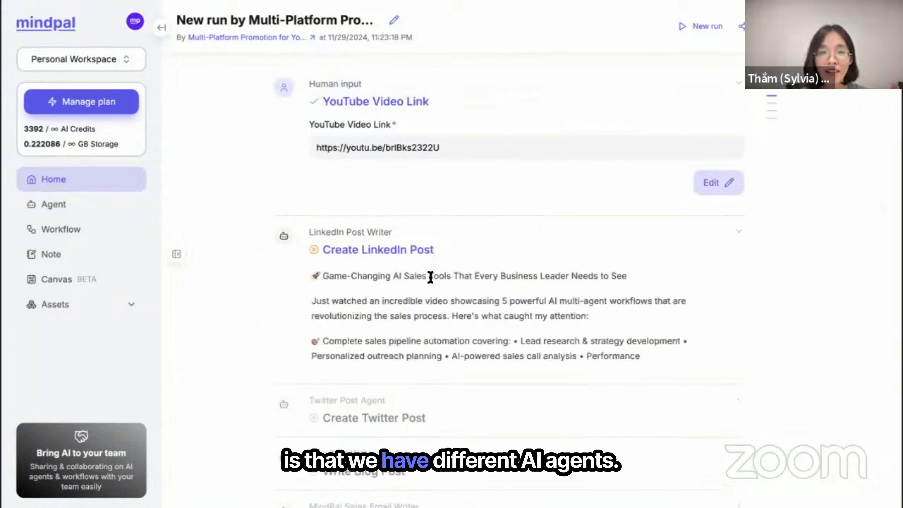
Read through the LinkedIn post generated in the new run, checking how it describes the video
{"action": "scroll", "coordinate": [429, 276], "scroll_direction": "down", "scroll_amount": 2}
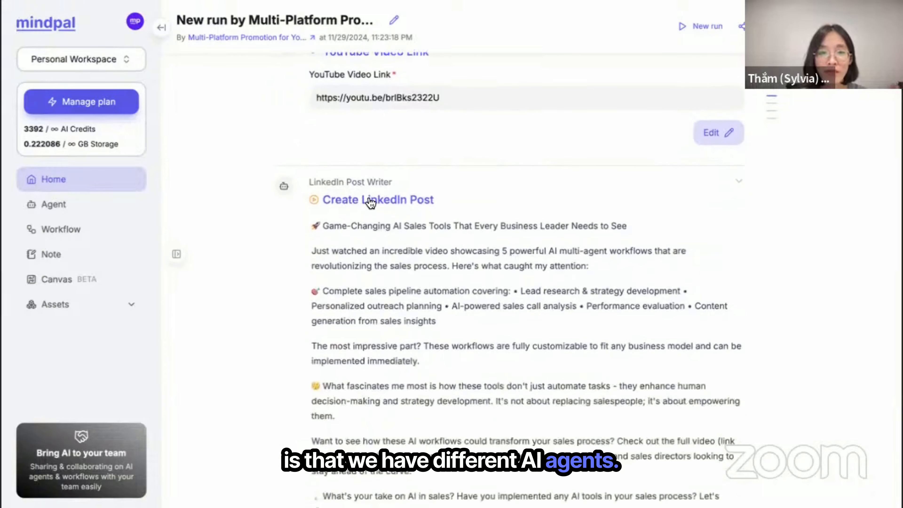
{"action": "scroll", "coordinate": [408, 230], "scroll_direction": "down", "scroll_amount": 3}
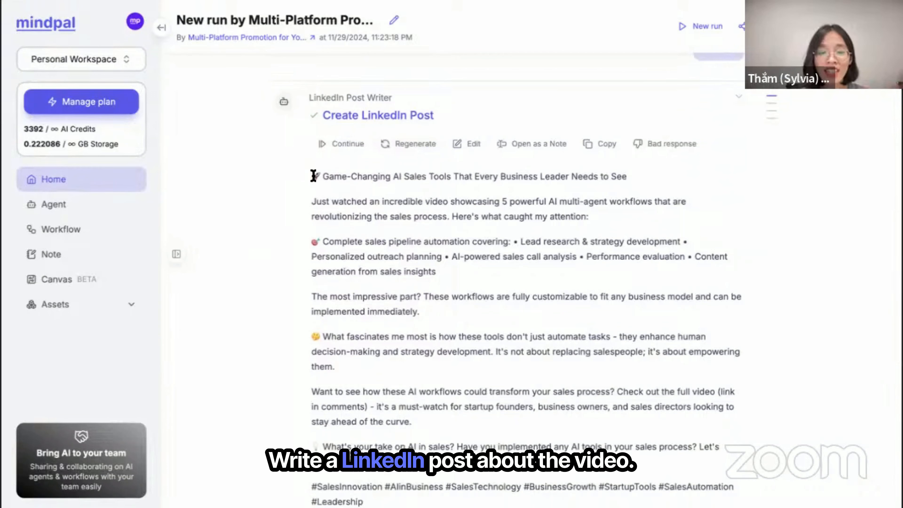
{"action": "scroll", "coordinate": [406, 235], "scroll_direction": "down", "scroll_amount": 1}
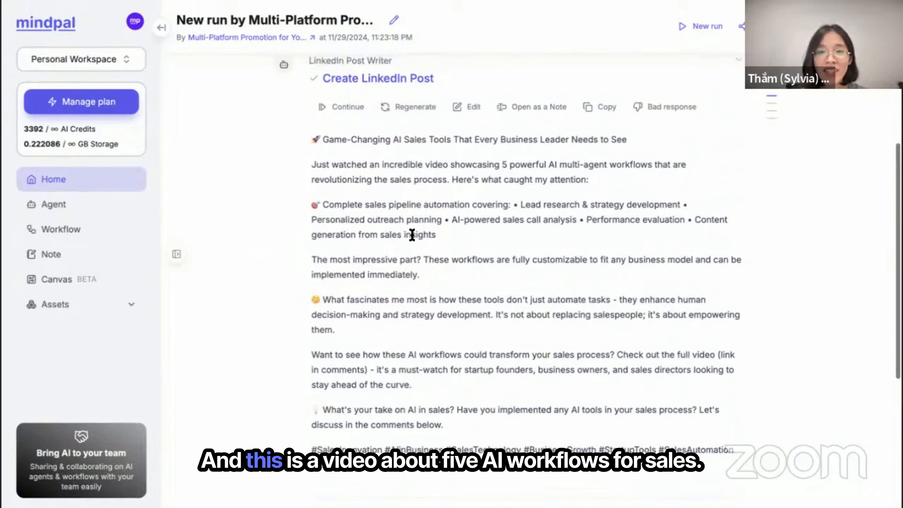
{"action": "left_click_drag", "start_coordinate": [501, 165], "coordinate": [584, 170]}
{"action": "left_click", "coordinate": [589, 191]}
{"action": "scroll", "coordinate": [335, 234], "scroll_direction": "down", "scroll_amount": 10}
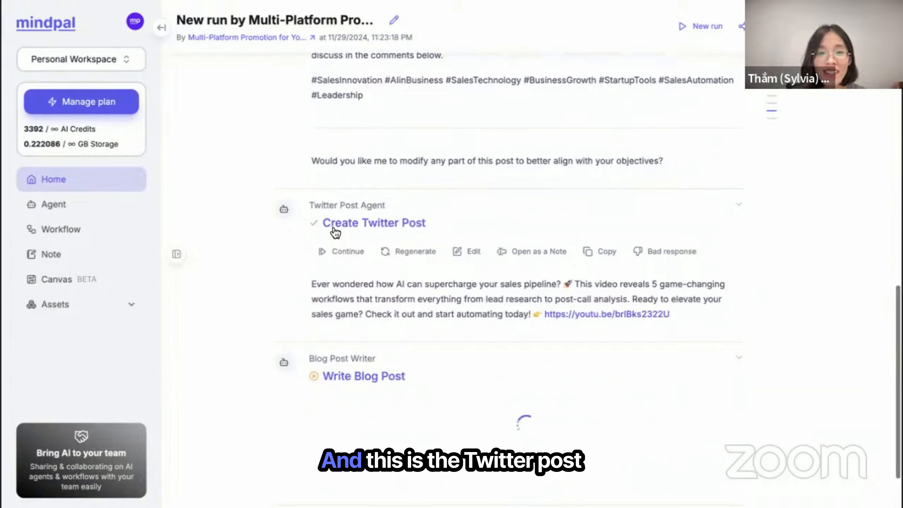
Review the generated Twitter post and the full blog post, down to the start of the marketing email draft
{"action": "scroll", "coordinate": [476, 316], "scroll_direction": "down", "scroll_amount": 2}
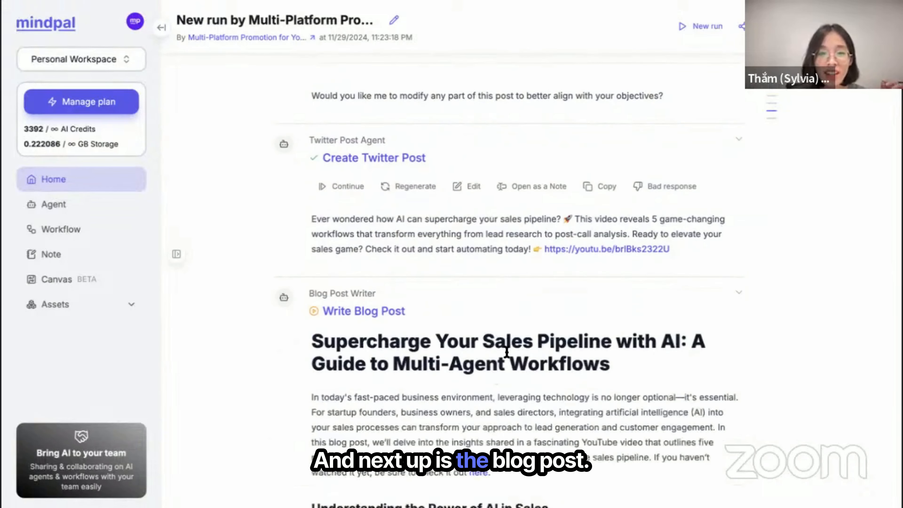
{"action": "scroll", "coordinate": [507, 352], "scroll_direction": "down", "scroll_amount": 5}
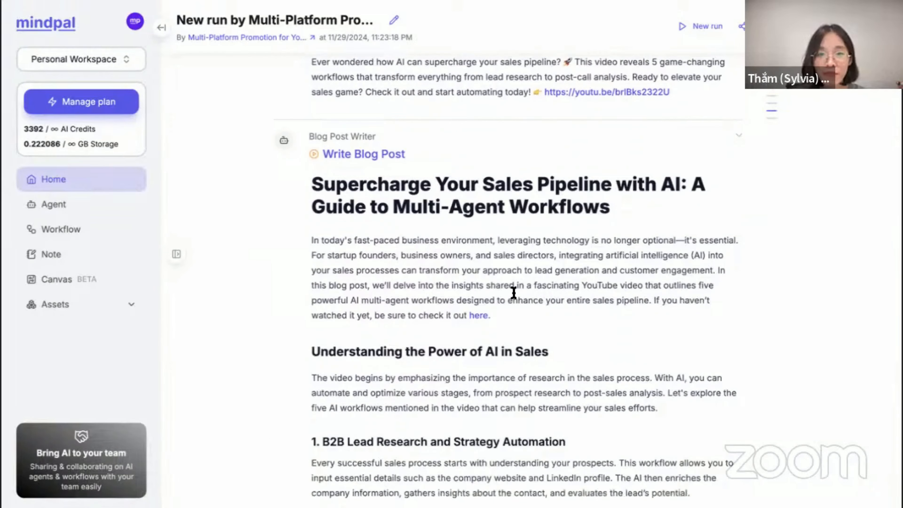
{"action": "scroll", "coordinate": [513, 292], "scroll_direction": "down", "scroll_amount": 11}
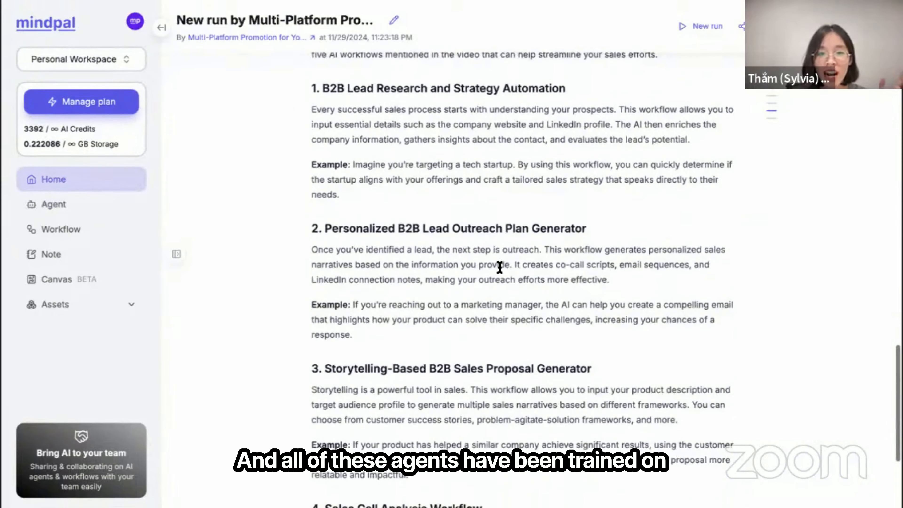
{"action": "scroll", "coordinate": [499, 267], "scroll_direction": "down", "scroll_amount": 13}
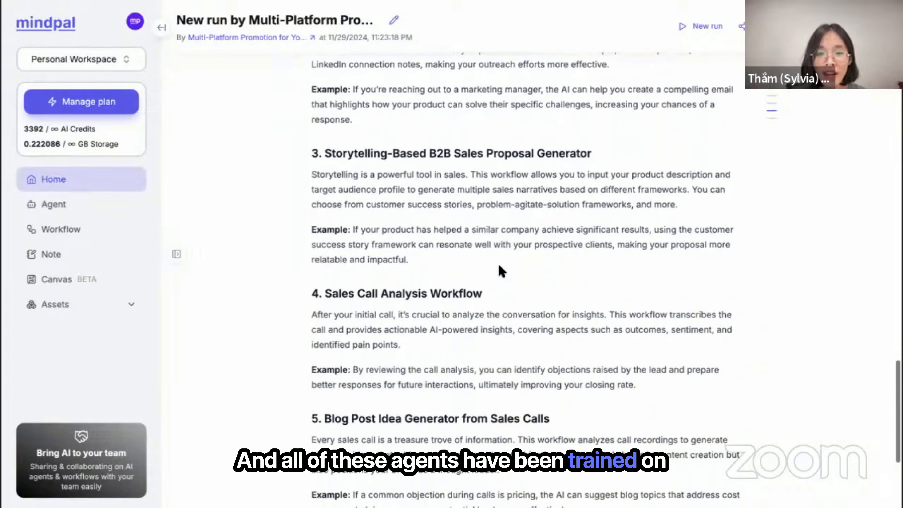
{"action": "scroll", "coordinate": [499, 267], "scroll_direction": "down", "scroll_amount": 1}
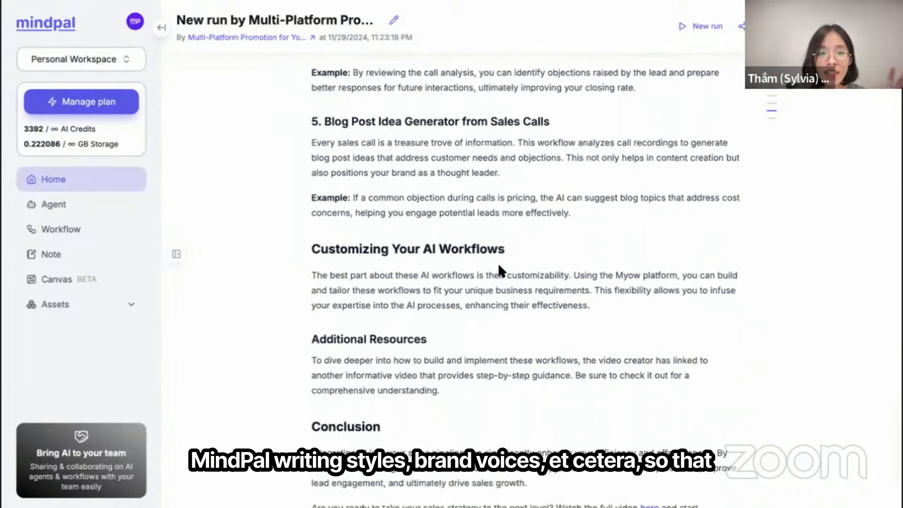
{"action": "scroll", "coordinate": [500, 270], "scroll_direction": "down", "scroll_amount": 2}
{"action": "scroll", "coordinate": [500, 270], "scroll_direction": "down", "scroll_amount": 2}
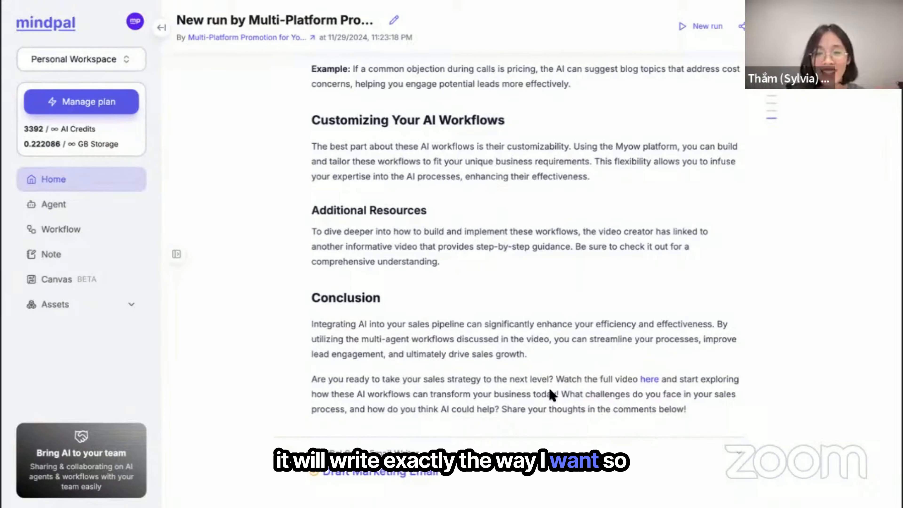
{"action": "scroll", "coordinate": [391, 317], "scroll_direction": "down", "scroll_amount": 3}
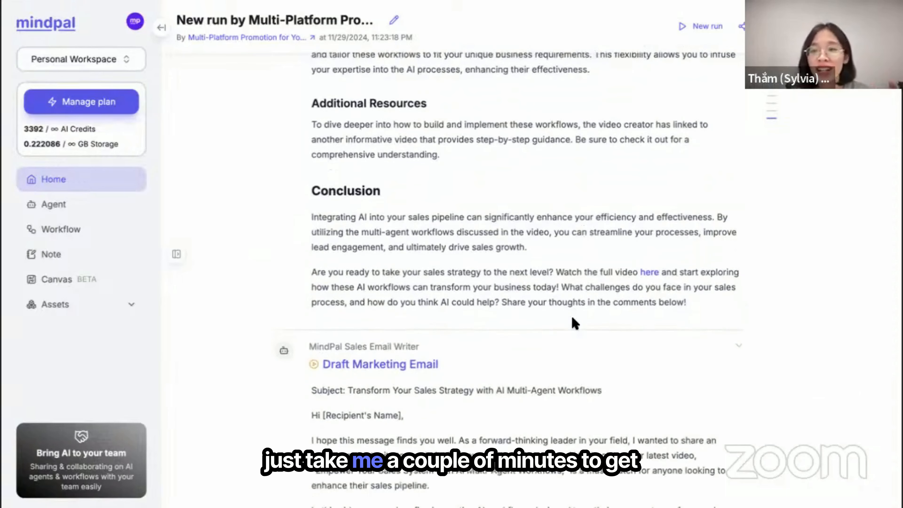
Read the marketing email draft to its end, return to the start of the run and collapse the four generated outputs
{"action": "scroll", "coordinate": [575, 323], "scroll_direction": "down", "scroll_amount": 6}
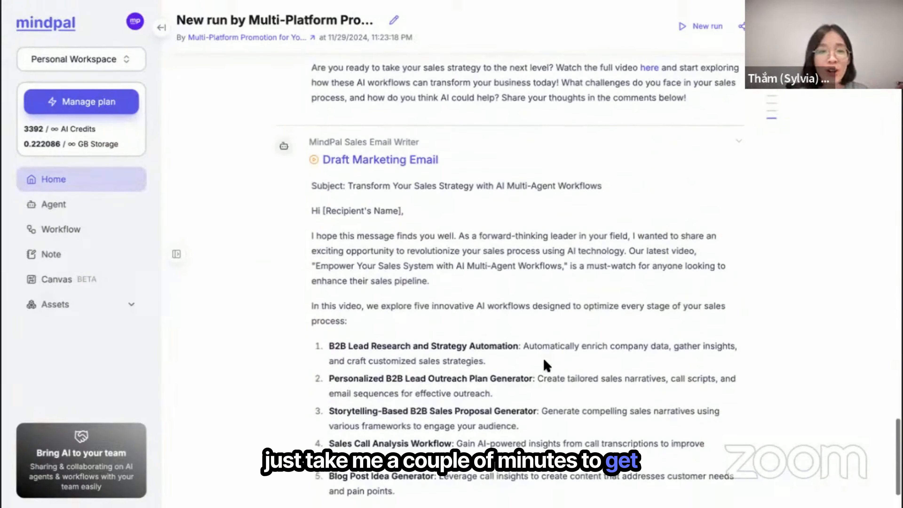
{"action": "scroll", "coordinate": [505, 305], "scroll_direction": "down", "scroll_amount": 4}
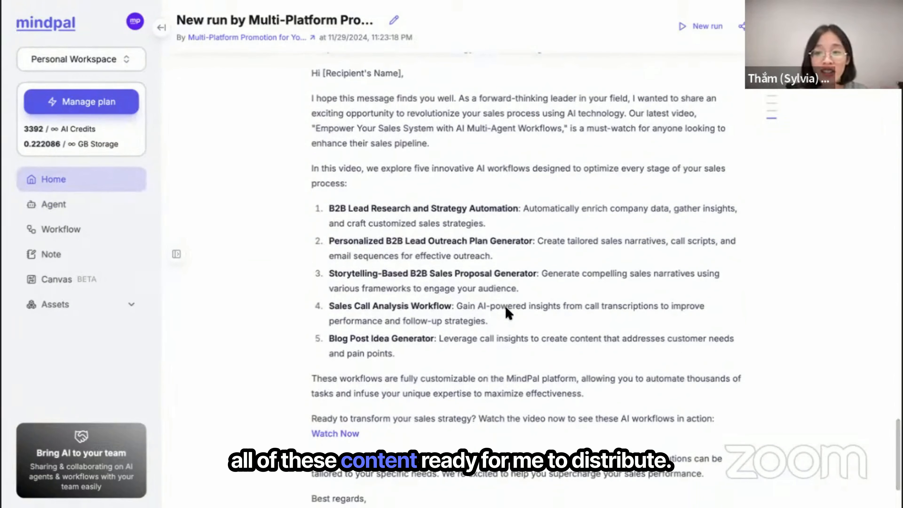
{"action": "scroll", "coordinate": [505, 306], "scroll_direction": "down", "scroll_amount": 3}
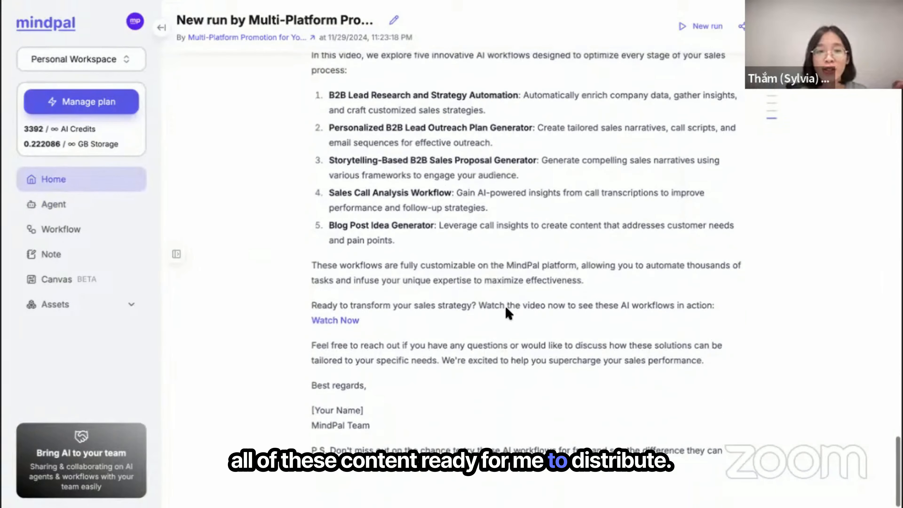
{"action": "scroll", "coordinate": [505, 305], "scroll_direction": "up", "scroll_amount": 20}
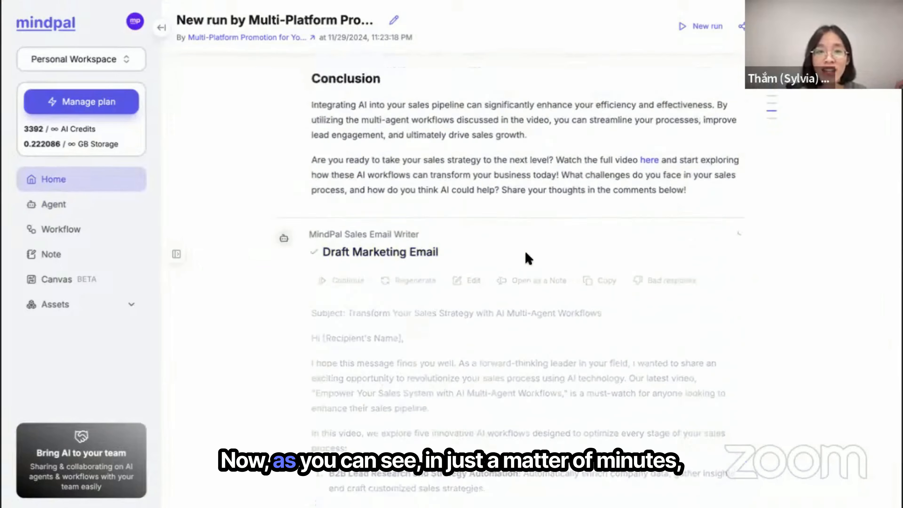
{"action": "scroll", "coordinate": [526, 256], "scroll_direction": "up", "scroll_amount": 20}
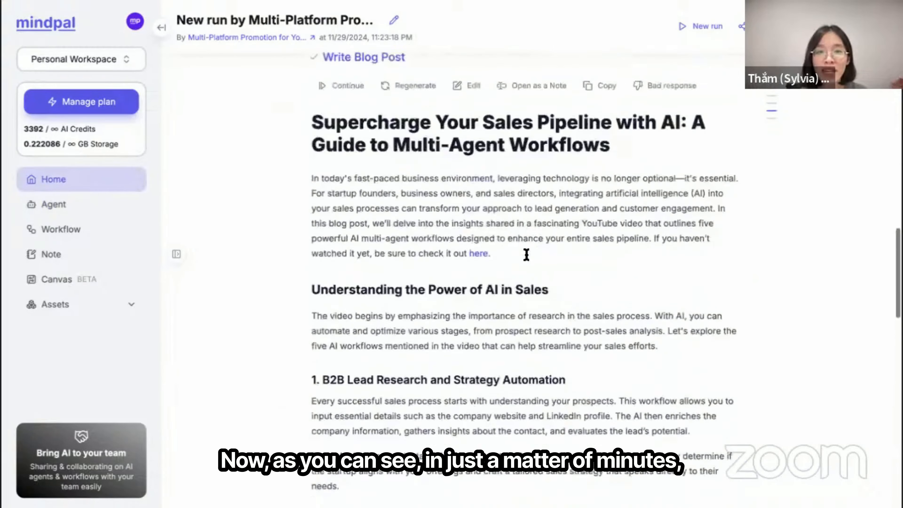
{"action": "scroll", "coordinate": [484, 174], "scroll_direction": "up", "scroll_amount": 10}
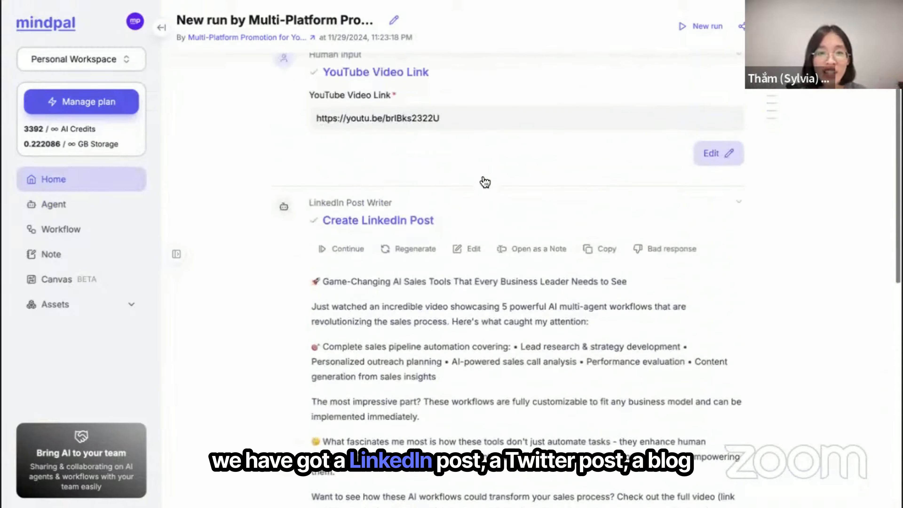
{"action": "left_click", "coordinate": [454, 269]}
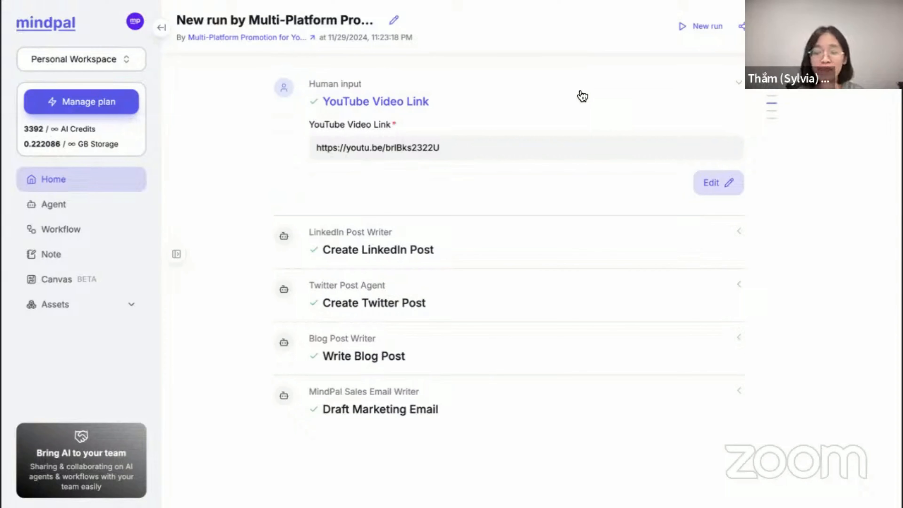
Open the Multi-Platform Promotion for YouTube Video workflow from the run and add two new rows to its run result table
{"action": "left_click", "coordinate": [231, 37]}
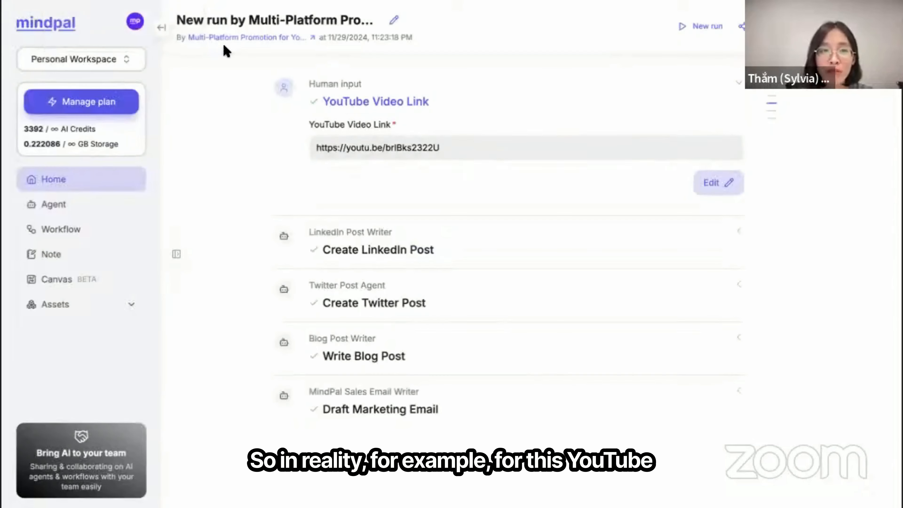
{"action": "left_click", "coordinate": [224, 37]}
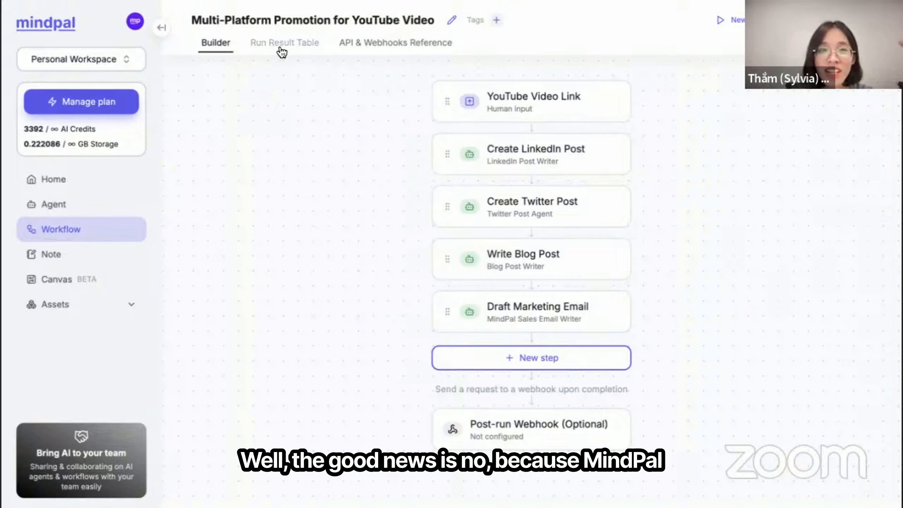
{"action": "left_click", "coordinate": [328, 45]}
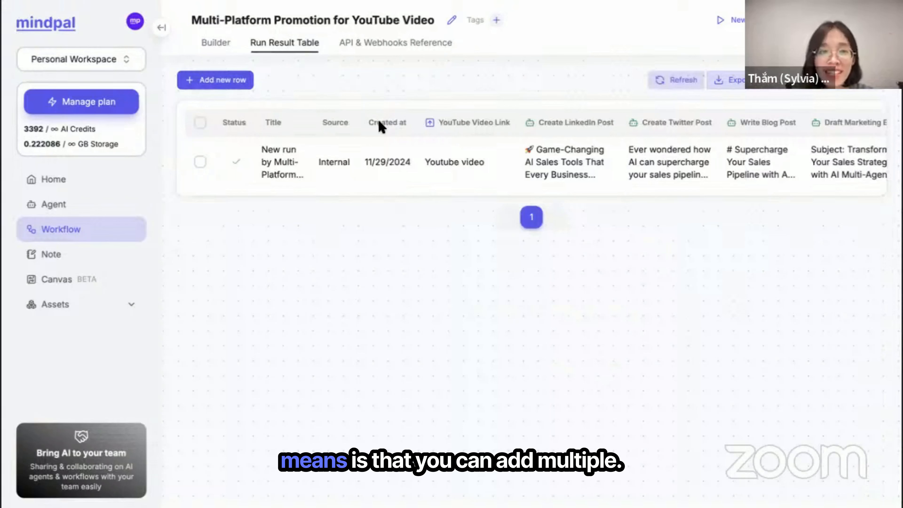
{"action": "left_click", "coordinate": [217, 80]}
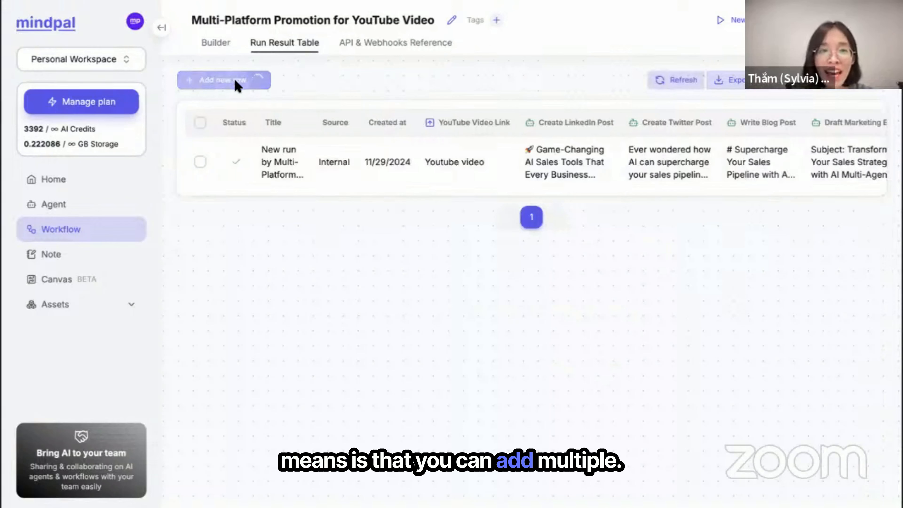
{"action": "left_click", "coordinate": [236, 87]}
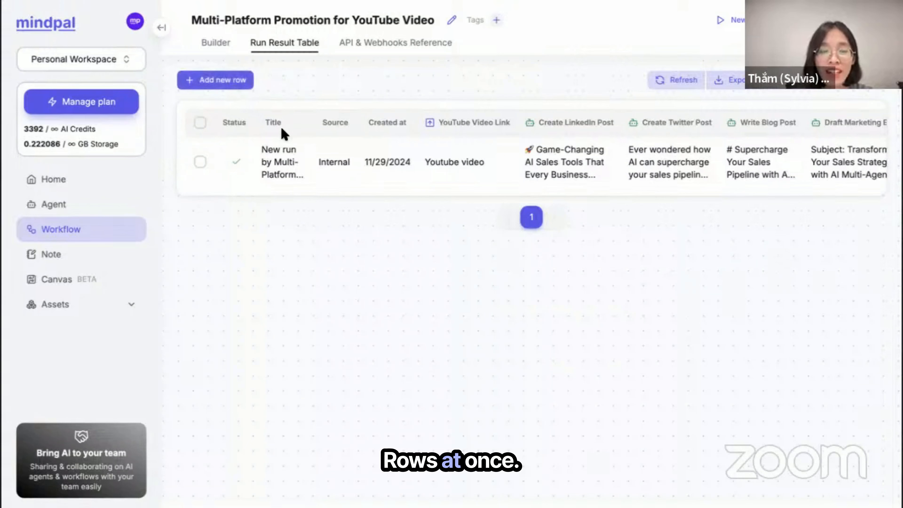
{"action": "left_click", "coordinate": [237, 83]}
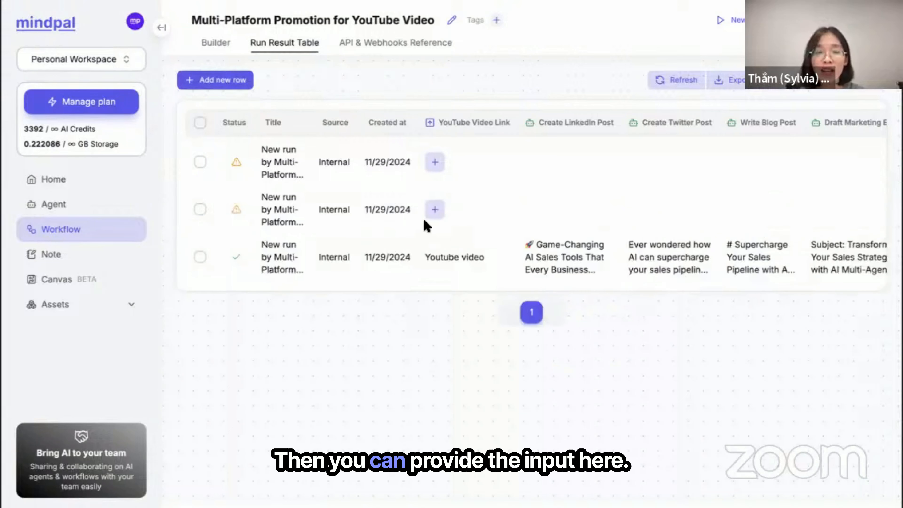
{"action": "left_click", "coordinate": [435, 210]}
{"action": "left_click", "coordinate": [393, 137]}
{"action": "type", "text": "https://youtu.be/GkM4fyL9Sew"}
{"action": "left_click", "coordinate": [414, 142]}
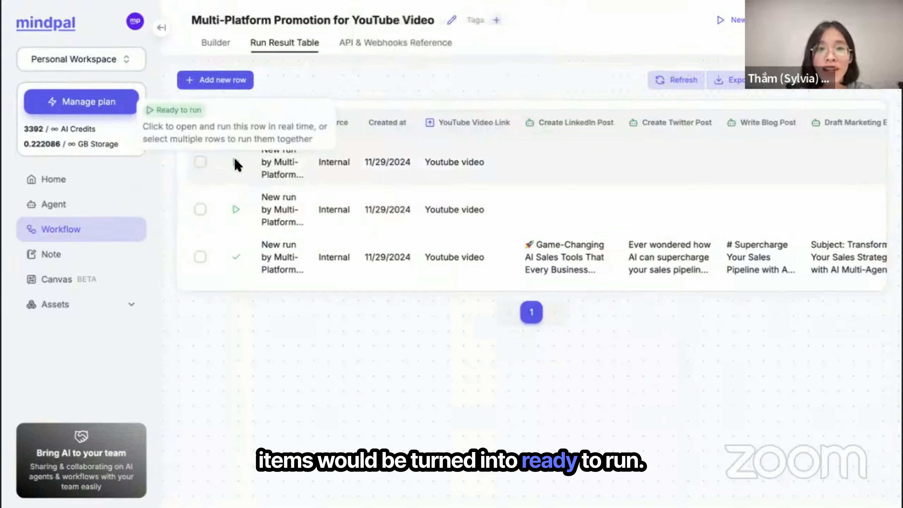
Run the two new rows together in the background, check their status and clear the row selection
{"action": "left_click", "coordinate": [200, 209]}
{"action": "left_click", "coordinate": [201, 163]}
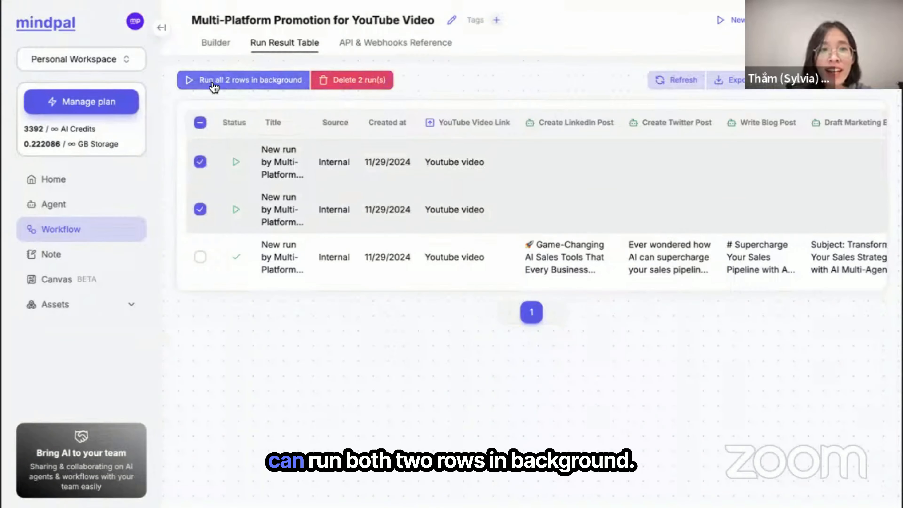
{"action": "left_click", "coordinate": [213, 85]}
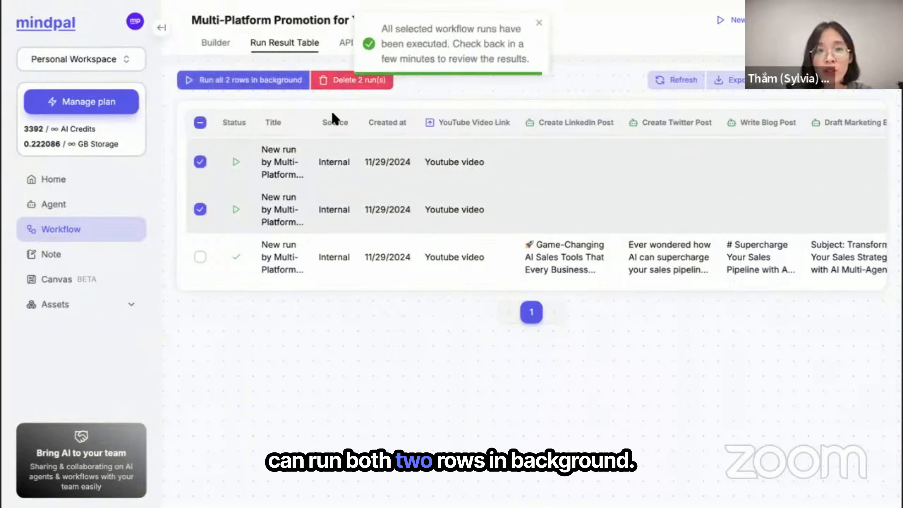
{"action": "left_click", "coordinate": [539, 23]}
{"action": "mouse_move", "coordinate": [213, 157]}
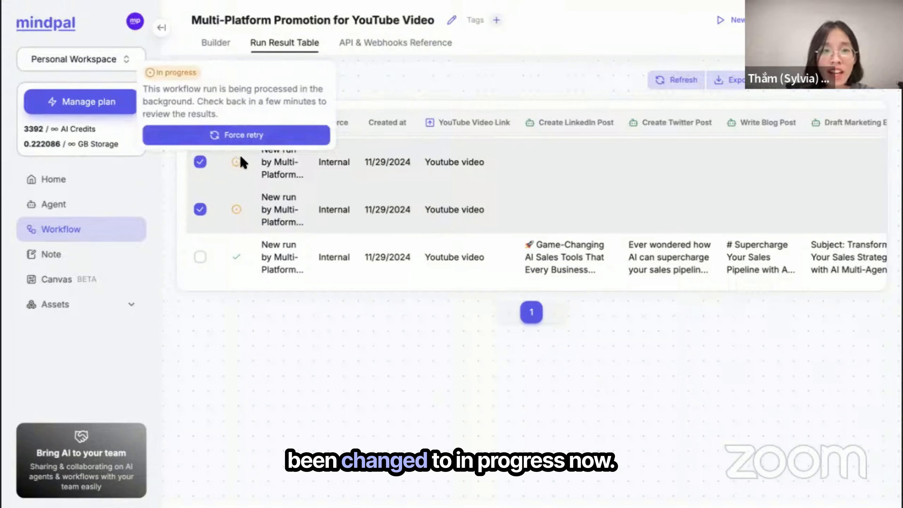
{"action": "left_click", "coordinate": [200, 123]}
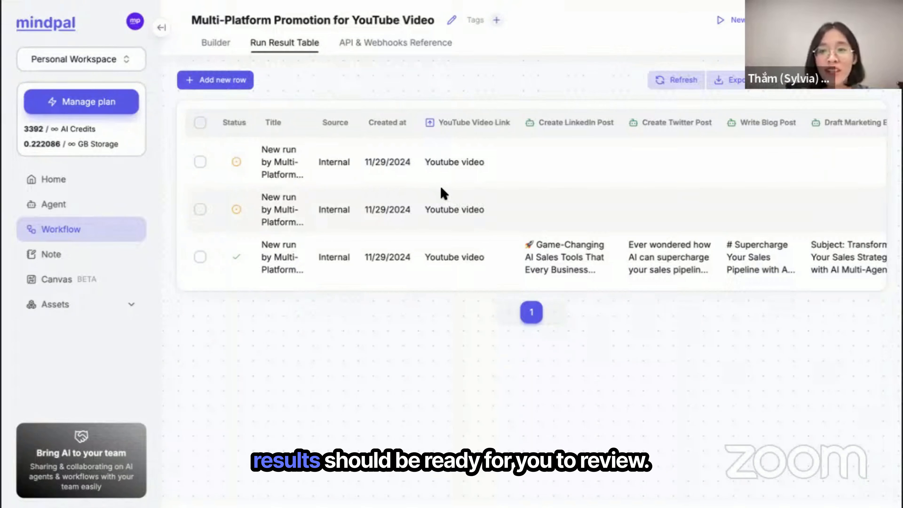
Preview the LinkedIn posts generated for the two new rows and check which video each one covers
{"action": "left_click", "coordinate": [202, 209]}
{"action": "left_click", "coordinate": [206, 214]}
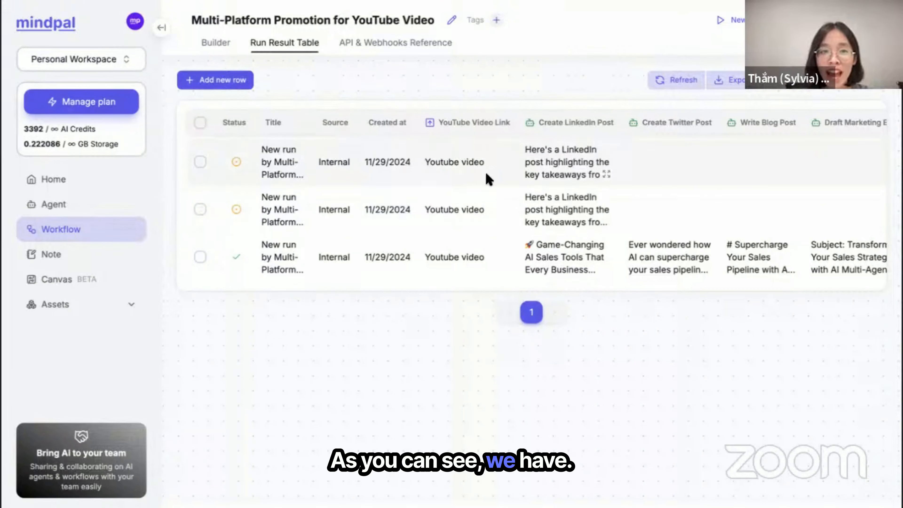
{"action": "mouse_move", "coordinate": [593, 206]}
{"action": "scroll", "coordinate": [586, 338], "scroll_direction": "down", "scroll_amount": 5}
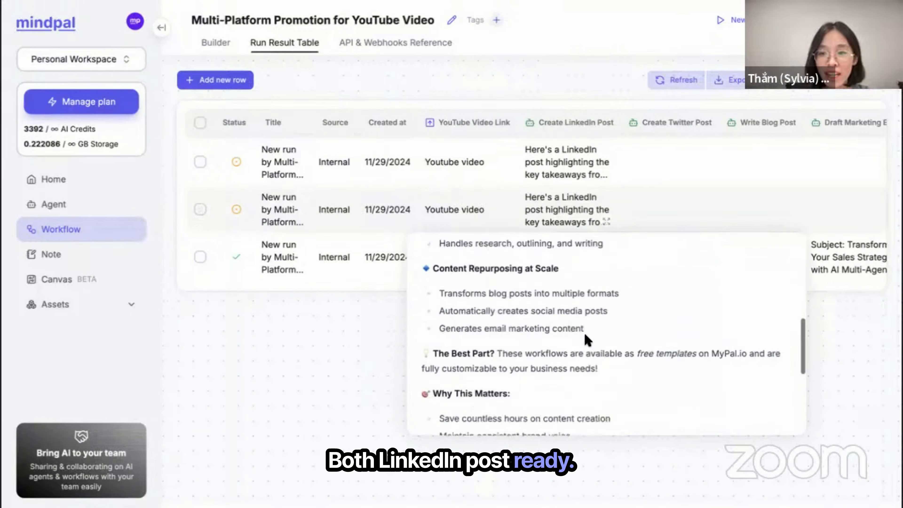
{"action": "scroll", "coordinate": [587, 339], "scroll_direction": "down", "scroll_amount": 2}
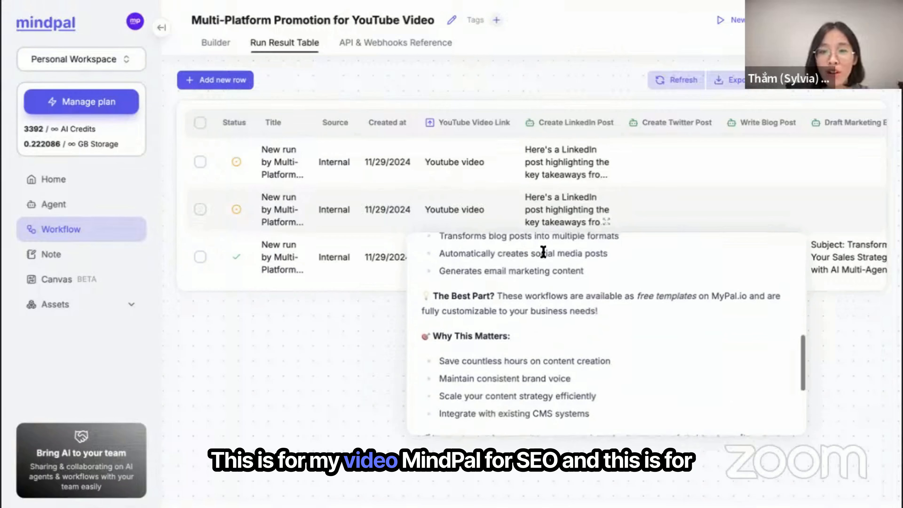
{"action": "scroll", "coordinate": [583, 284], "scroll_direction": "up", "scroll_amount": 7}
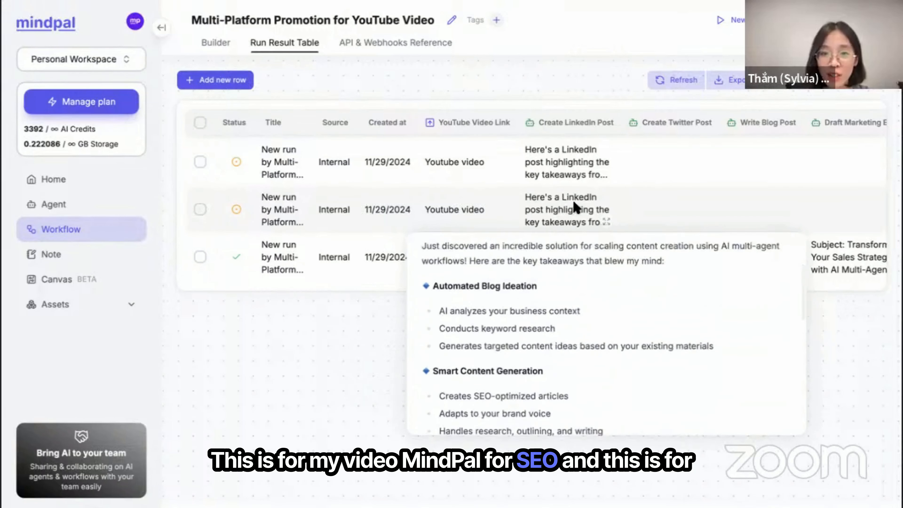
{"action": "mouse_move", "coordinate": [601, 178]}
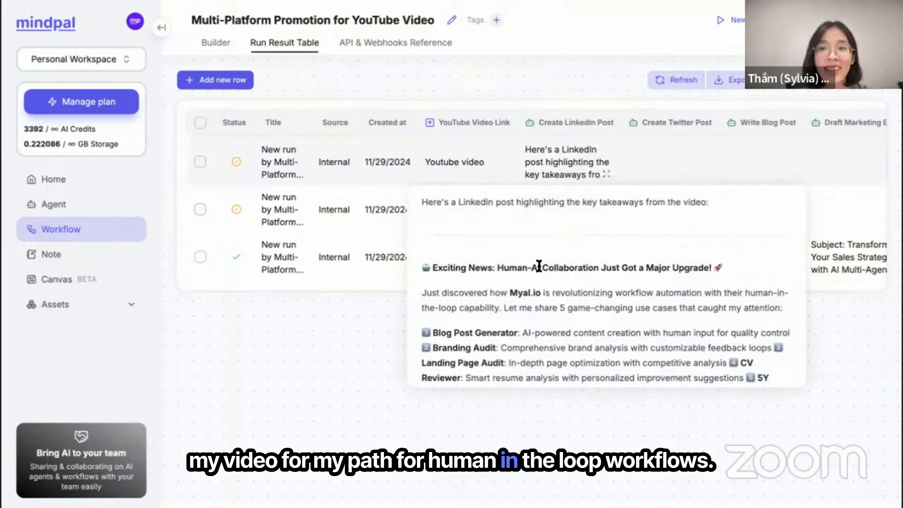
{"action": "scroll", "coordinate": [539, 265], "scroll_direction": "down", "scroll_amount": 2}
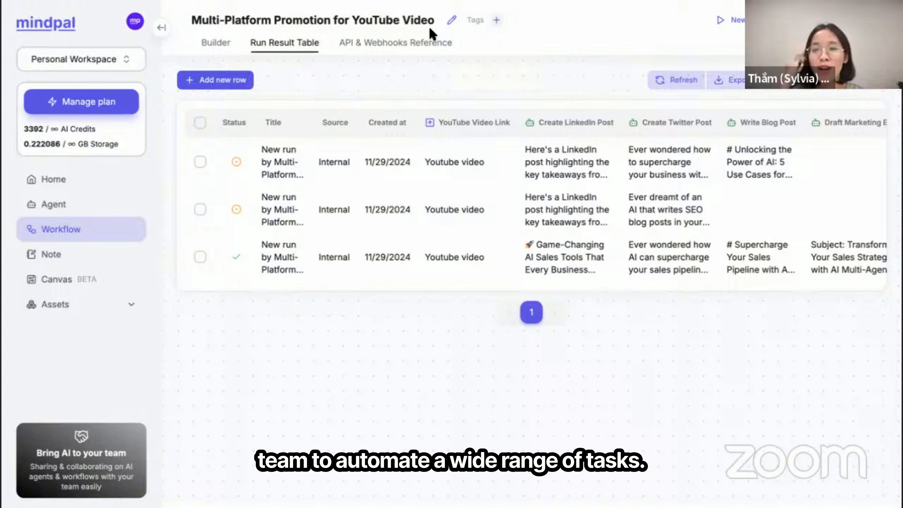
Switch to the workflow templates, search for "ad cam" and open the Ad Campaign Generator template
{"action": "key", "text": "ctrl+Tab"}
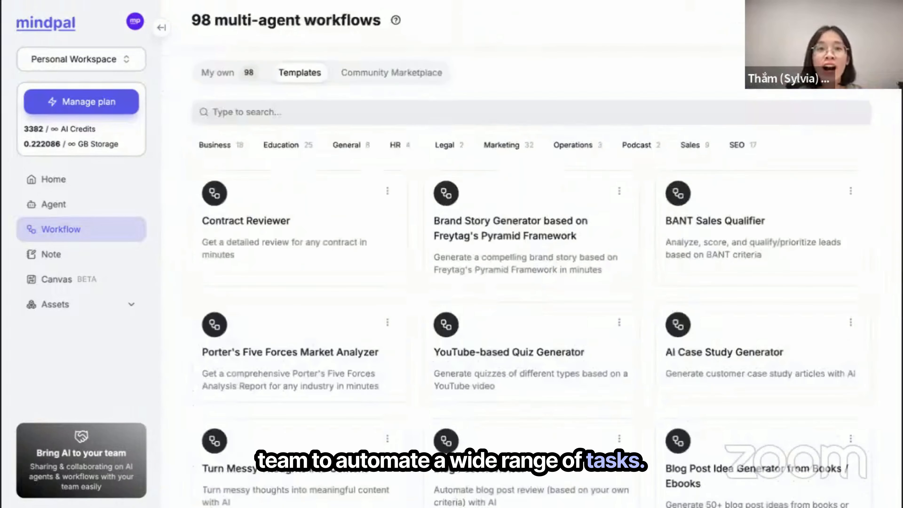
{"action": "left_click", "coordinate": [164, 29]}
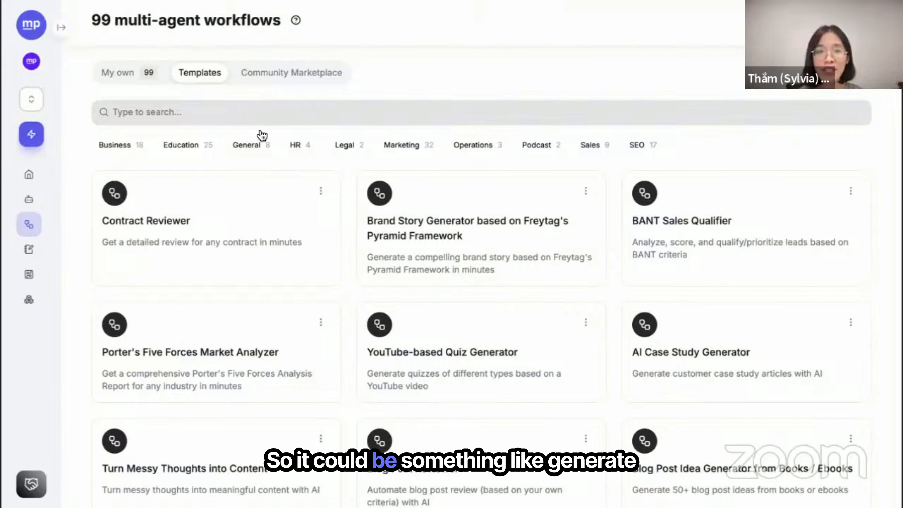
{"action": "left_click", "coordinate": [243, 111]}
{"action": "type", "text": "ad cam"}
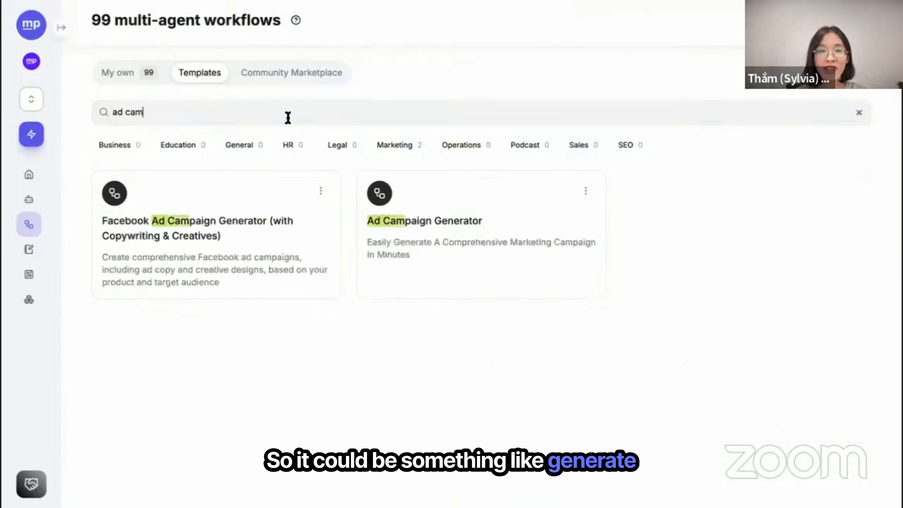
{"action": "left_click", "coordinate": [502, 226]}
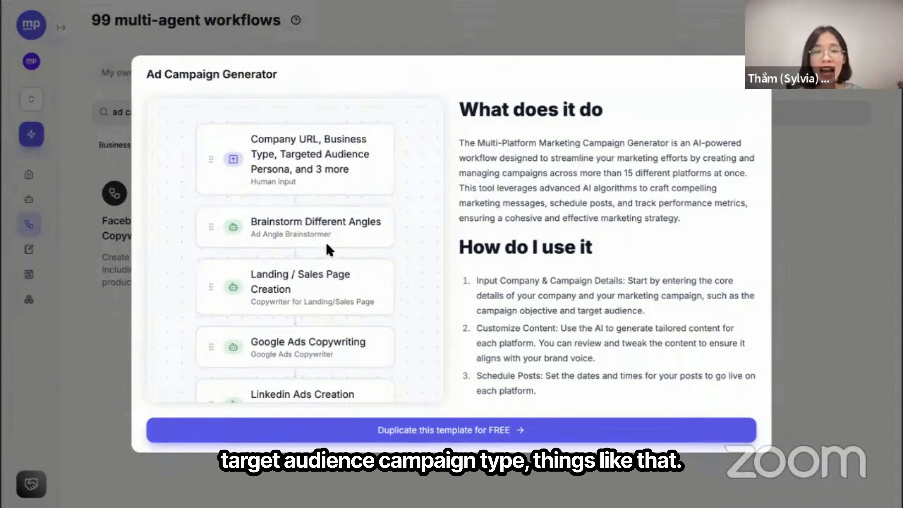
Examine the steps of the Ad Campaign Generator template, from angle brainstorming through the channel ads to the voicemail sequence
{"action": "scroll", "coordinate": [336, 262], "scroll_direction": "down", "scroll_amount": 1}
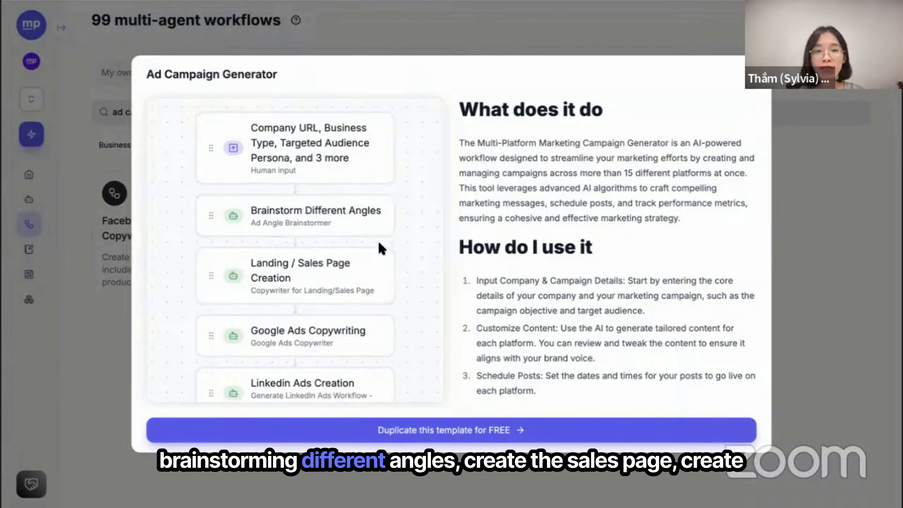
{"action": "scroll", "coordinate": [381, 266], "scroll_direction": "down", "scroll_amount": 3}
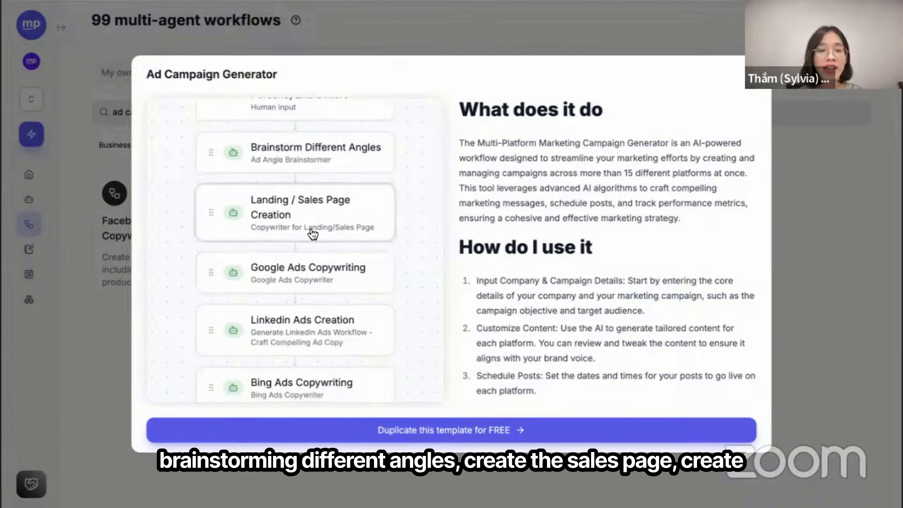
{"action": "scroll", "coordinate": [313, 236], "scroll_direction": "down", "scroll_amount": 3}
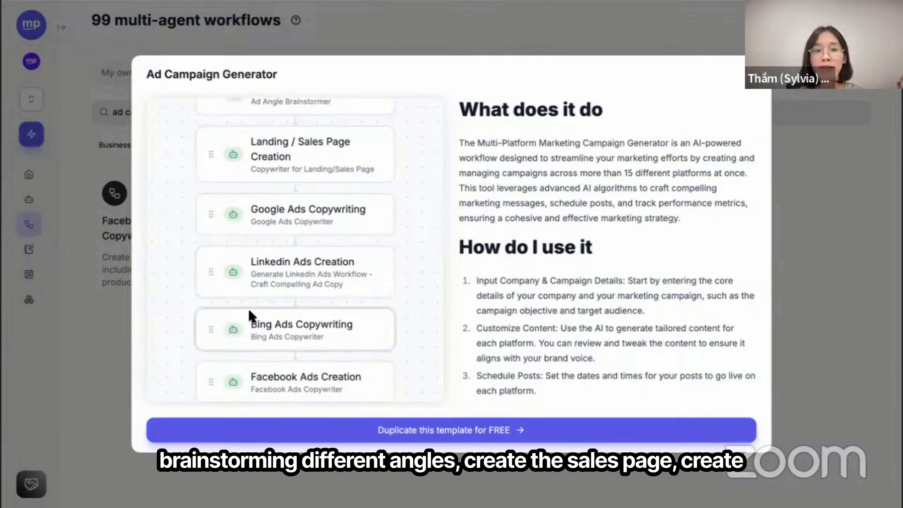
{"action": "scroll", "coordinate": [297, 324], "scroll_direction": "down", "scroll_amount": 3}
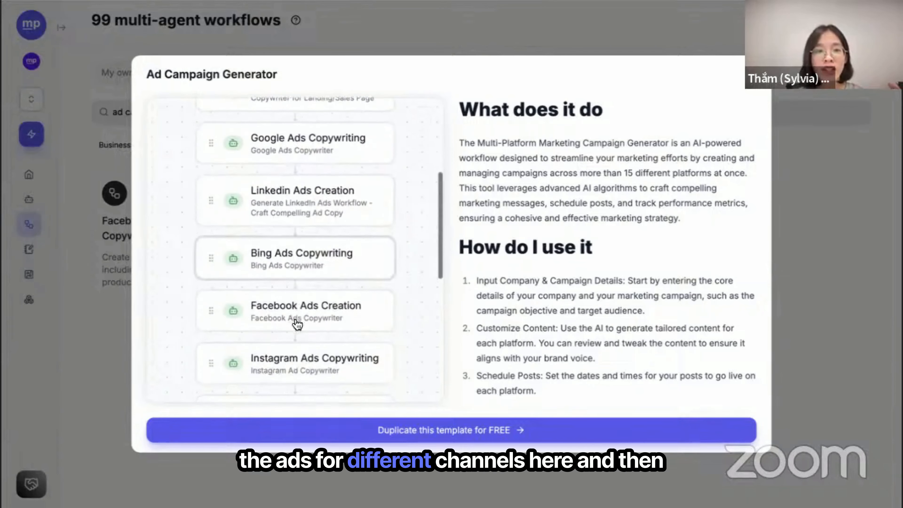
{"action": "scroll", "coordinate": [324, 285], "scroll_direction": "down", "scroll_amount": 8}
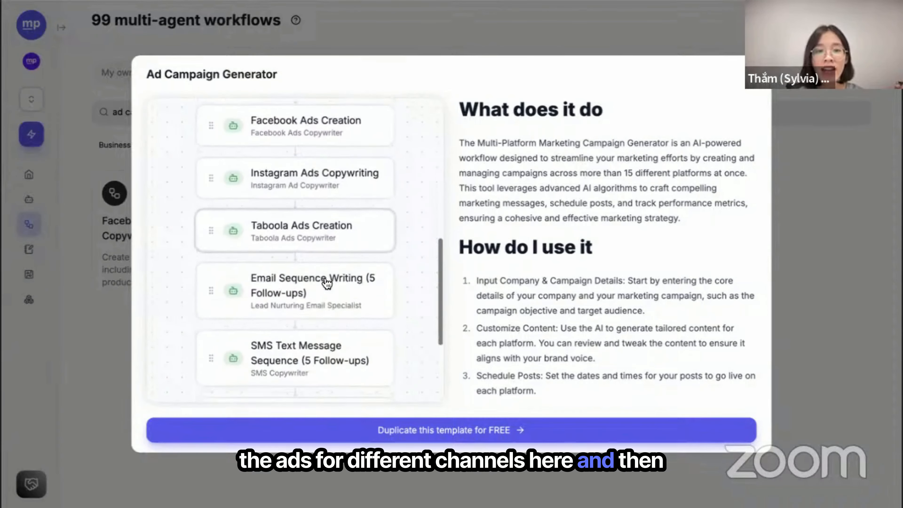
{"action": "scroll", "coordinate": [324, 295], "scroll_direction": "down", "scroll_amount": 2}
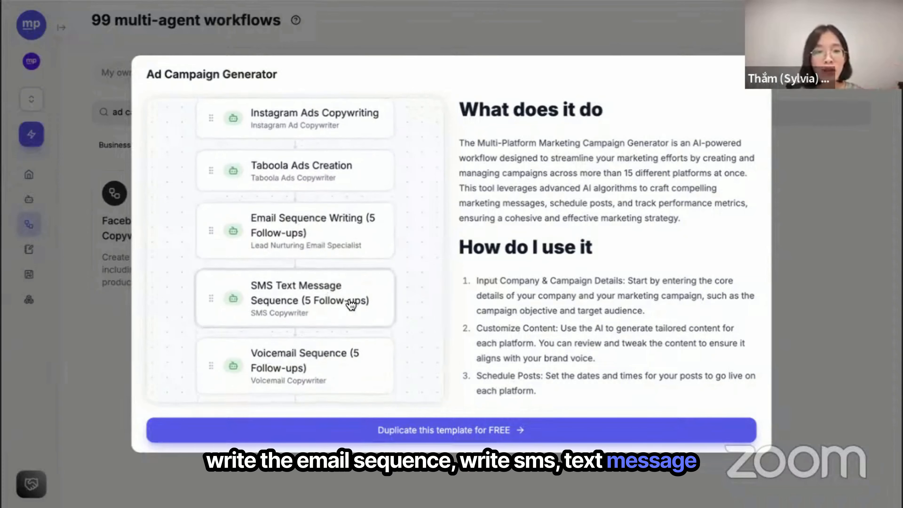
{"action": "scroll", "coordinate": [355, 302], "scroll_direction": "down", "scroll_amount": 2}
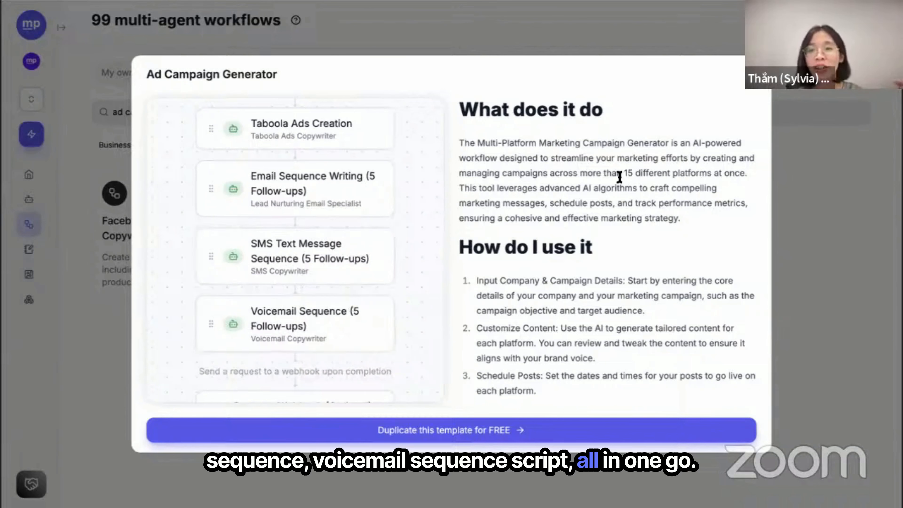
Close the open template, search for "sales call", and review the Sales Call Analyzer template's steps through the follow-up email
{"action": "left_click", "coordinate": [753, 75]}
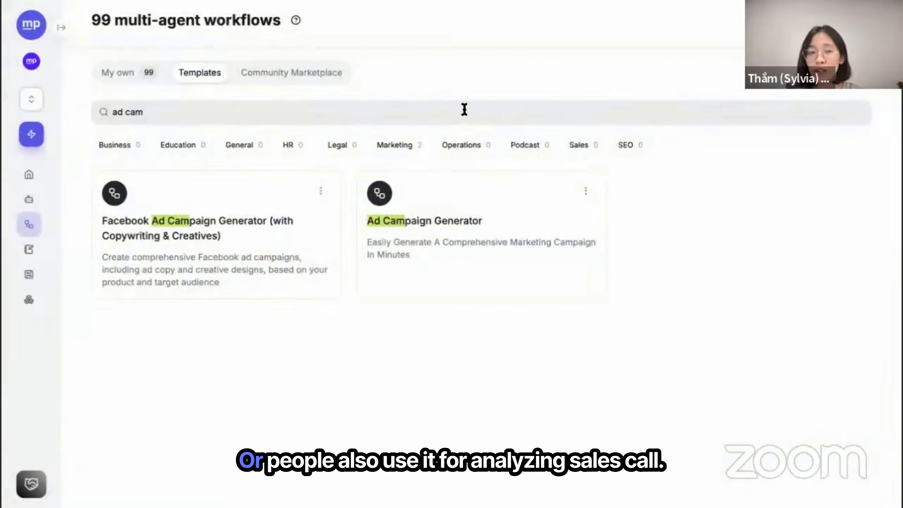
{"action": "triple_click", "coordinate": [457, 108]}
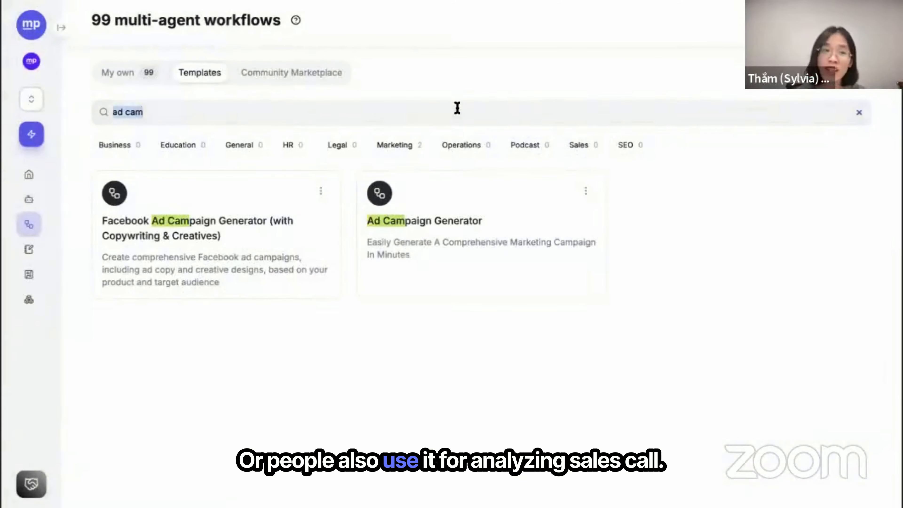
{"action": "type", "text": "sales c"}
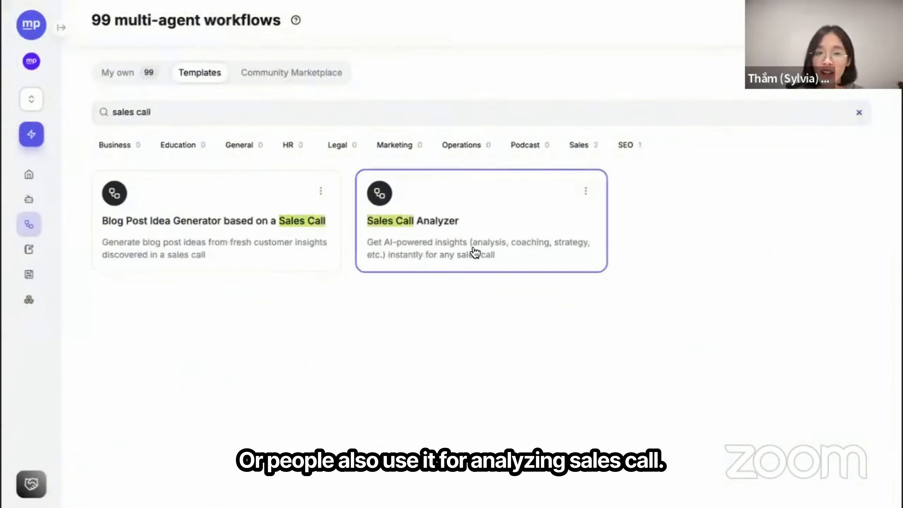
{"action": "left_click", "coordinate": [539, 262]}
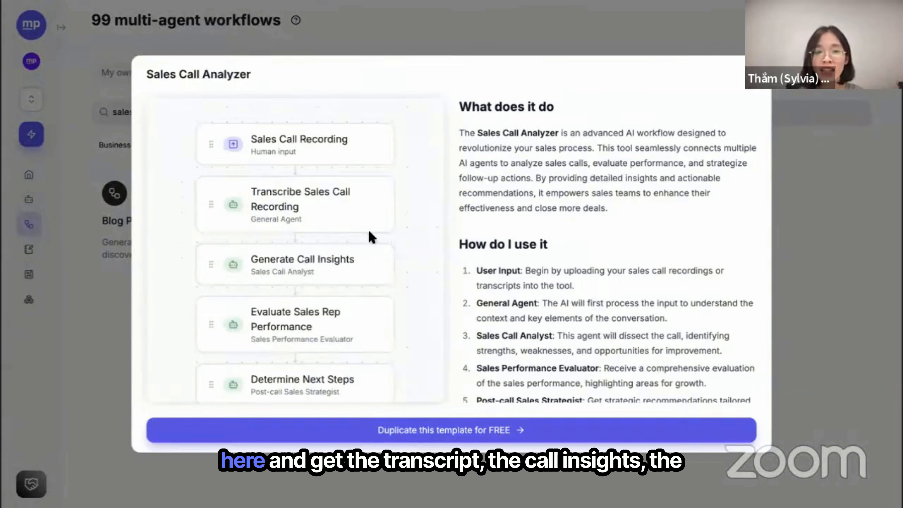
{"action": "scroll", "coordinate": [368, 230], "scroll_direction": "down", "scroll_amount": 2}
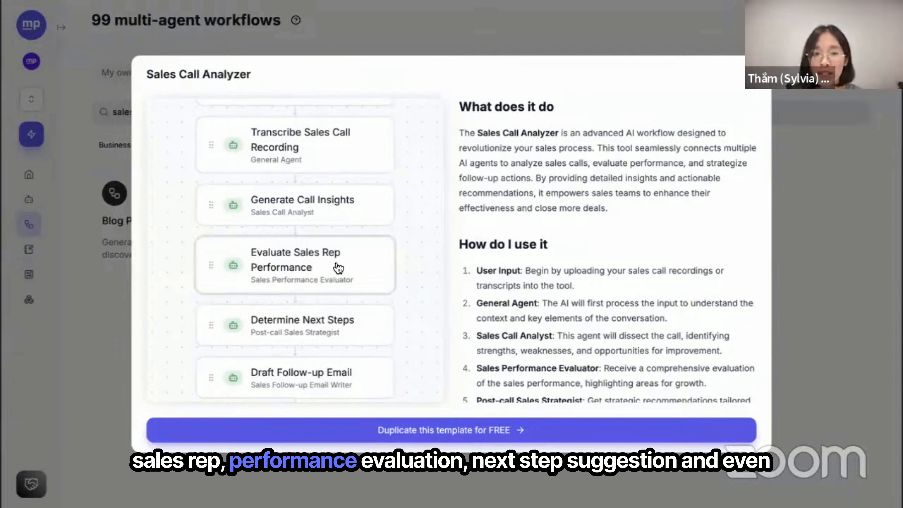
{"action": "scroll", "coordinate": [337, 268], "scroll_direction": "down", "scroll_amount": 3}
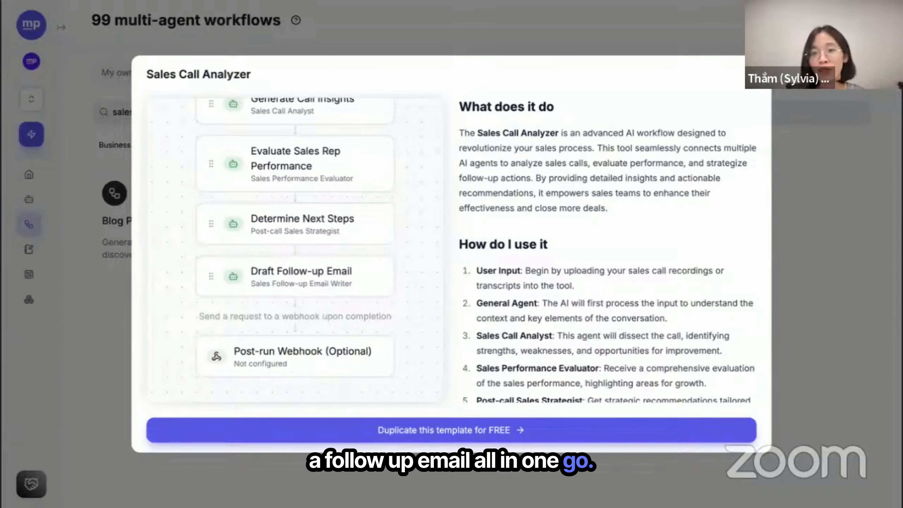
{"action": "key", "text": "Escape"}
Search the templates for "landing", open the Landing Page Feedback Generator and review its audit steps
{"action": "triple_click", "coordinate": [450, 106]}
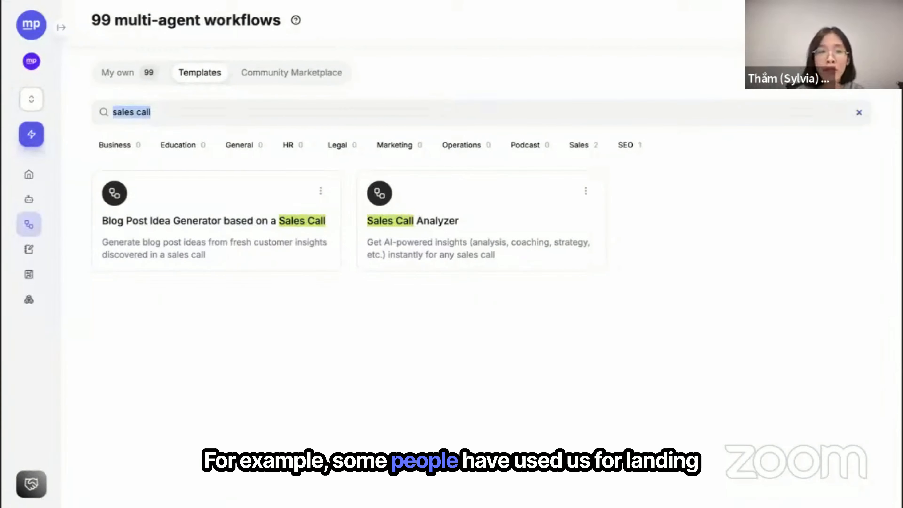
{"action": "type", "text": "landing"}
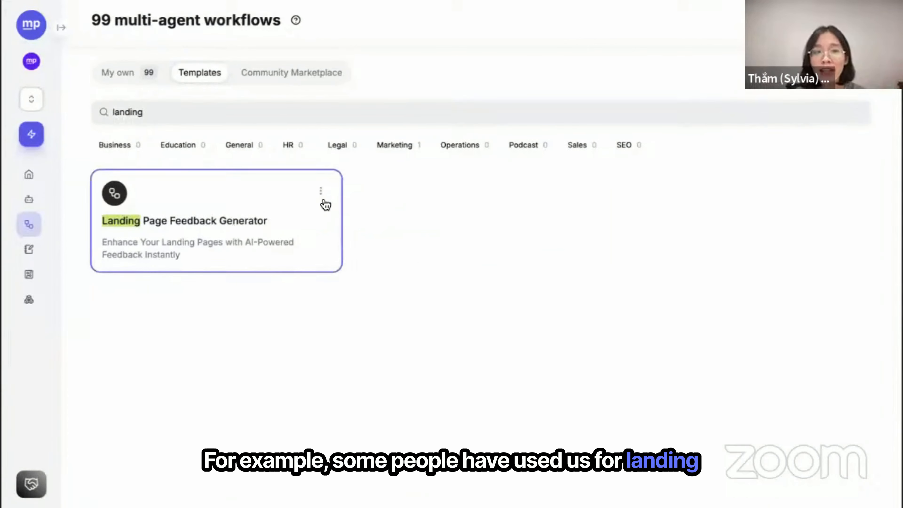
{"action": "left_click", "coordinate": [332, 211]}
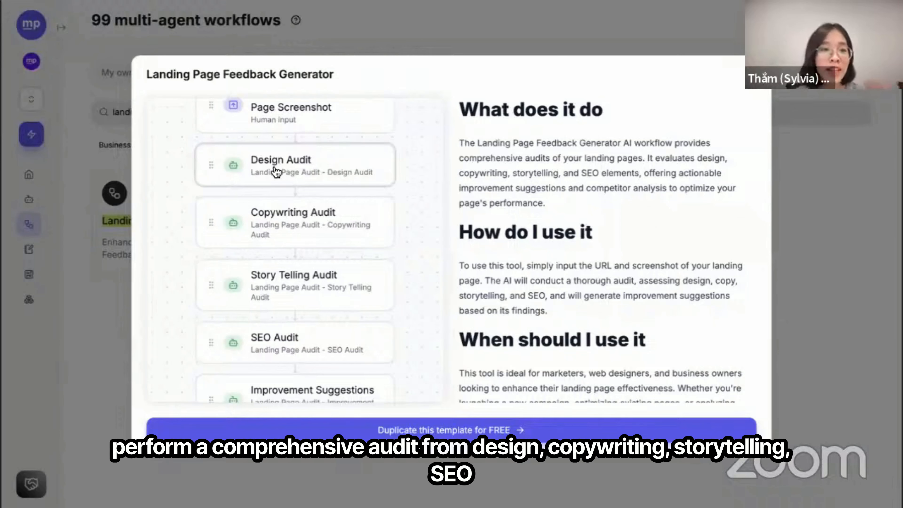
{"action": "scroll", "coordinate": [301, 256], "scroll_direction": "down", "scroll_amount": 4}
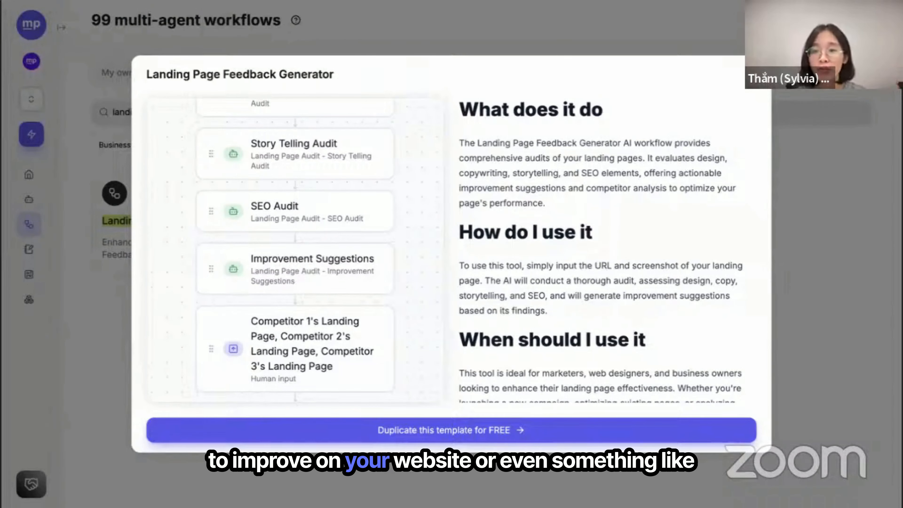
{"action": "left_click", "coordinate": [757, 70]}
Search the templates for "job ap" and open the Job Application Prep template
{"action": "double_click", "coordinate": [467, 110]}
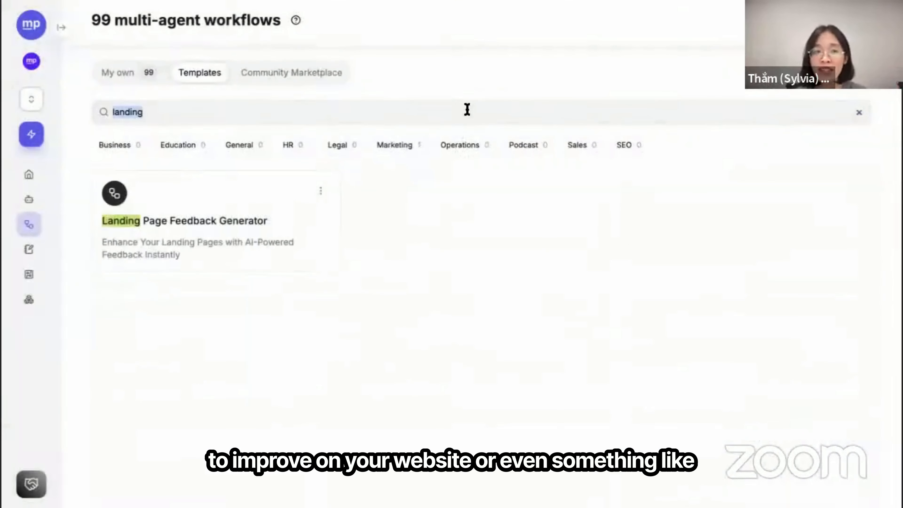
{"action": "type", "text": "job ap"}
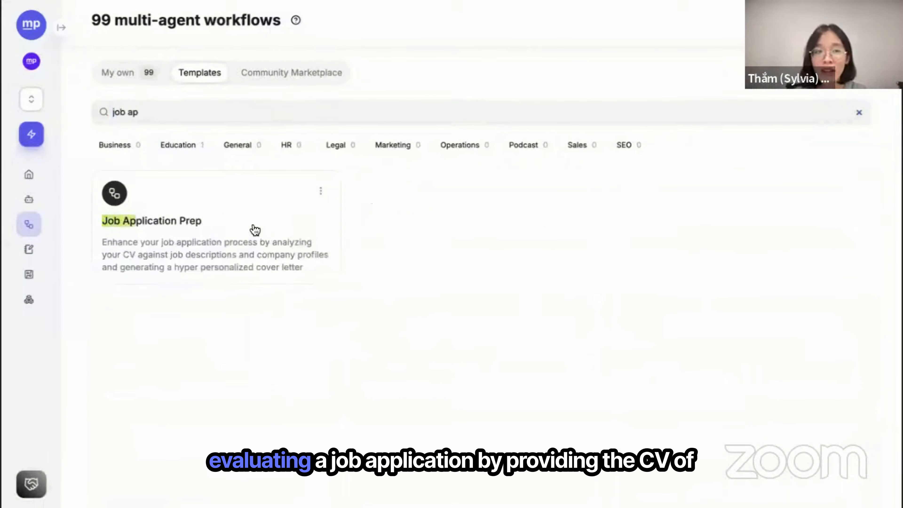
{"action": "left_click", "coordinate": [216, 226]}
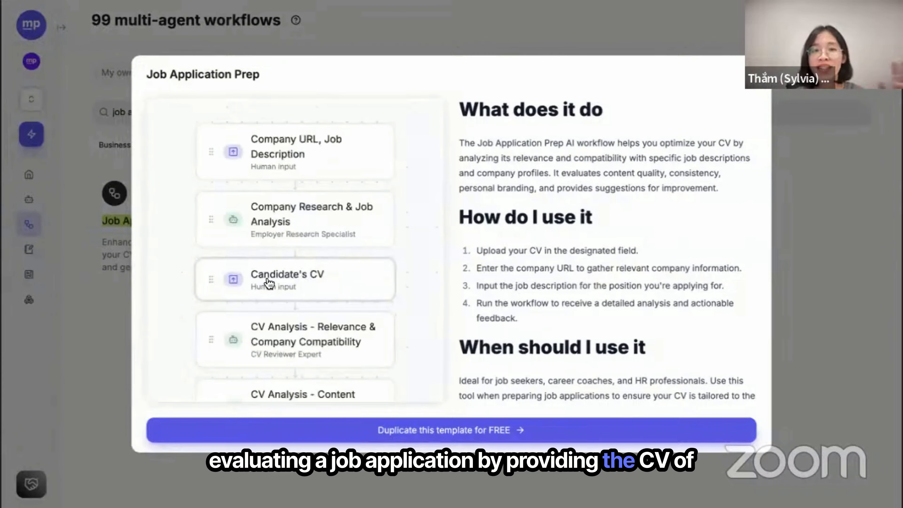
Examine the Job Application Prep steps from company research through cover letter generation, close the template and clear the template search
{"action": "scroll", "coordinate": [359, 238], "scroll_direction": "down", "scroll_amount": 2}
{"action": "scroll", "coordinate": [359, 242], "scroll_direction": "down", "scroll_amount": 1}
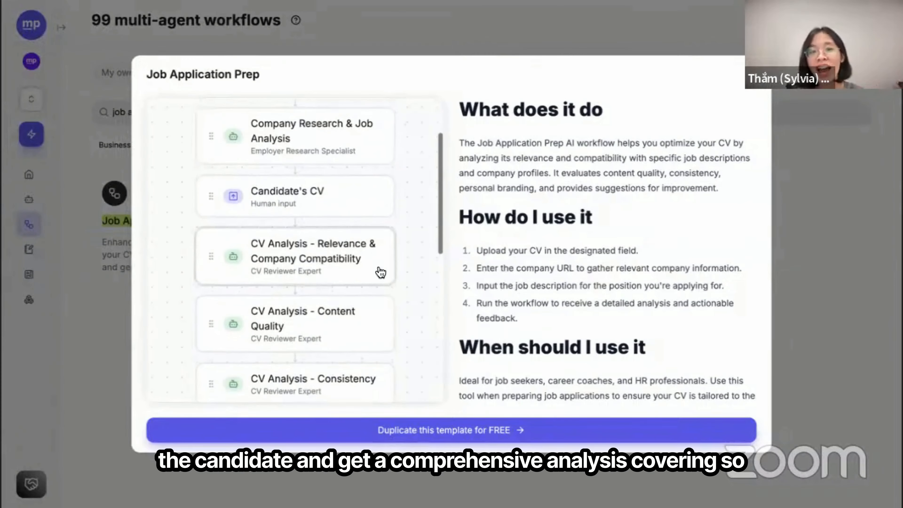
{"action": "scroll", "coordinate": [379, 276], "scroll_direction": "down", "scroll_amount": 1}
{"action": "scroll", "coordinate": [381, 278], "scroll_direction": "down", "scroll_amount": 1}
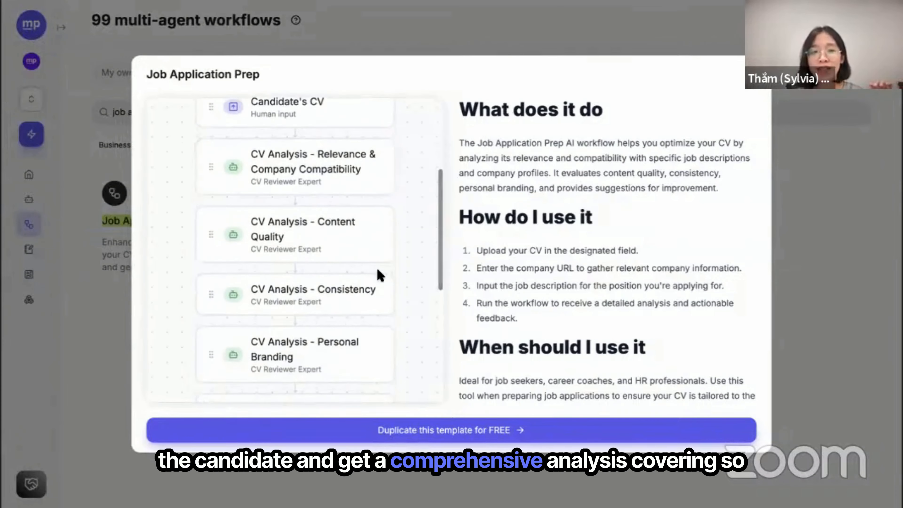
{"action": "scroll", "coordinate": [381, 278], "scroll_direction": "down", "scroll_amount": 1}
{"action": "scroll", "coordinate": [381, 278], "scroll_direction": "down", "scroll_amount": 2}
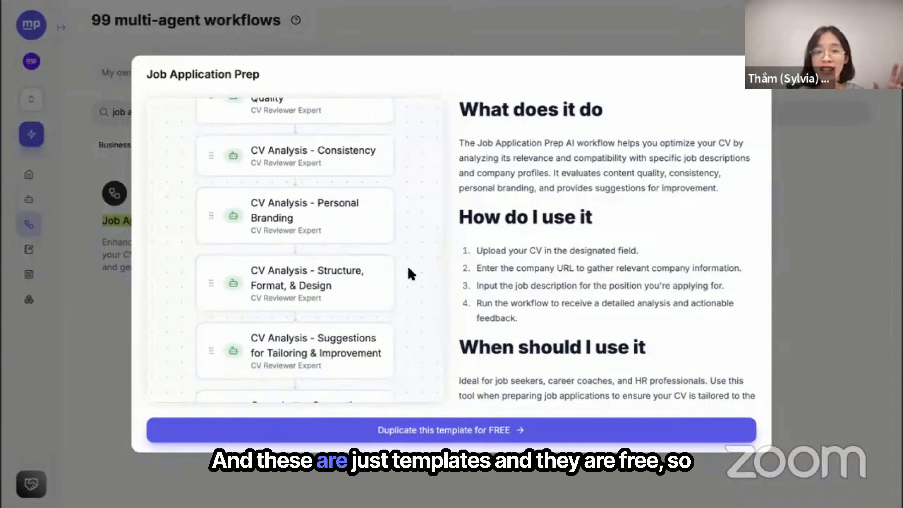
{"action": "scroll", "coordinate": [407, 283], "scroll_direction": "down", "scroll_amount": 2}
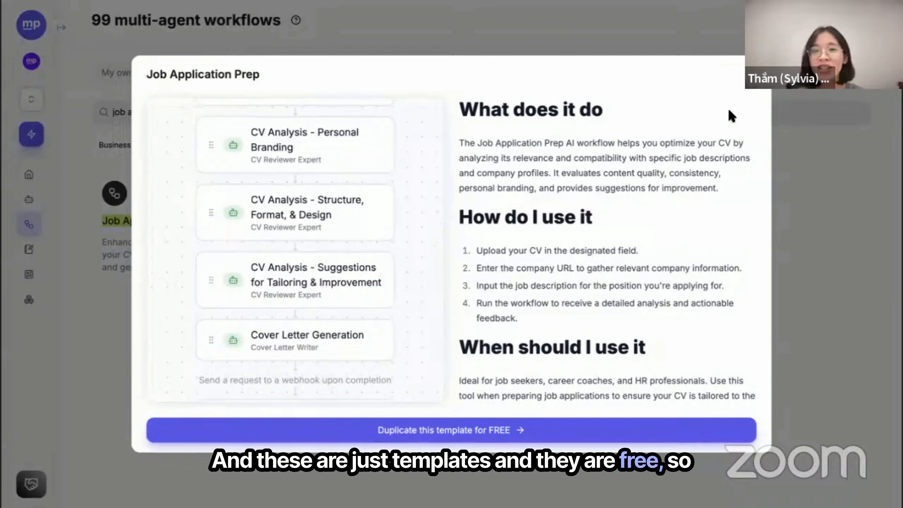
{"action": "left_click", "coordinate": [753, 74]}
{"action": "triple_click", "coordinate": [312, 116]}
{"action": "key", "text": "BackSpace"}
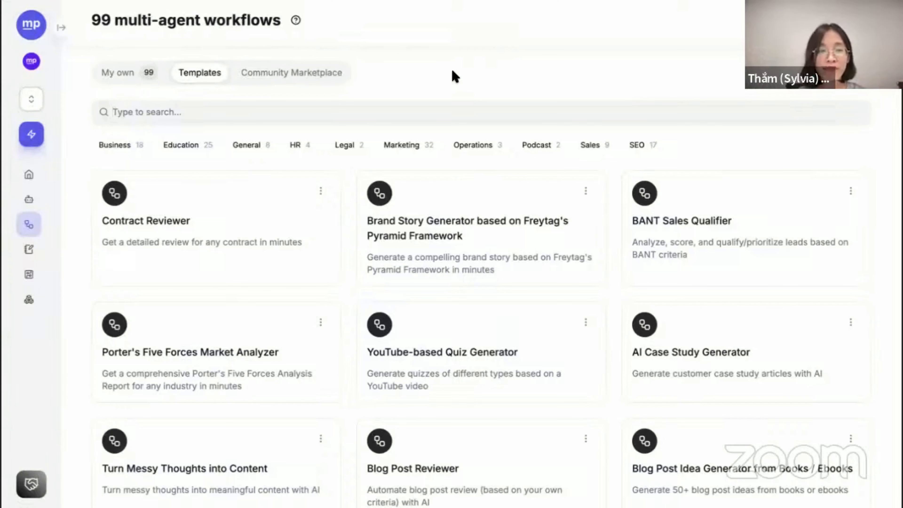
Go to the canvases and choose the LinkedIn Ghostwriter agent to run on the untitled canvas
{"action": "left_click", "coordinate": [30, 275]}
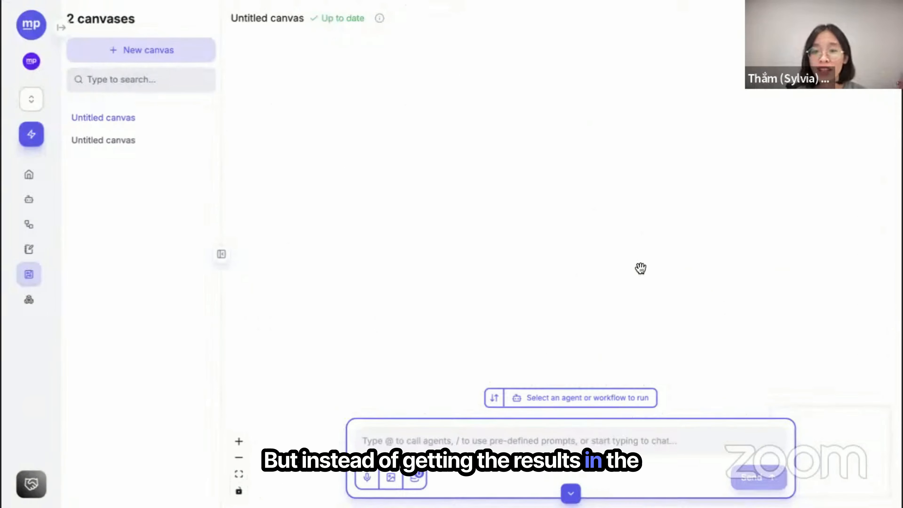
{"action": "left_click", "coordinate": [613, 404]}
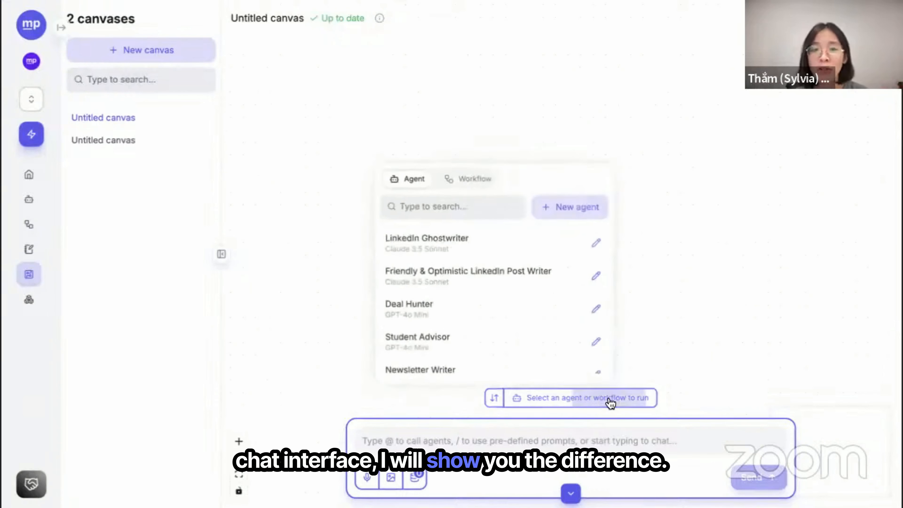
{"action": "left_click", "coordinate": [423, 244]}
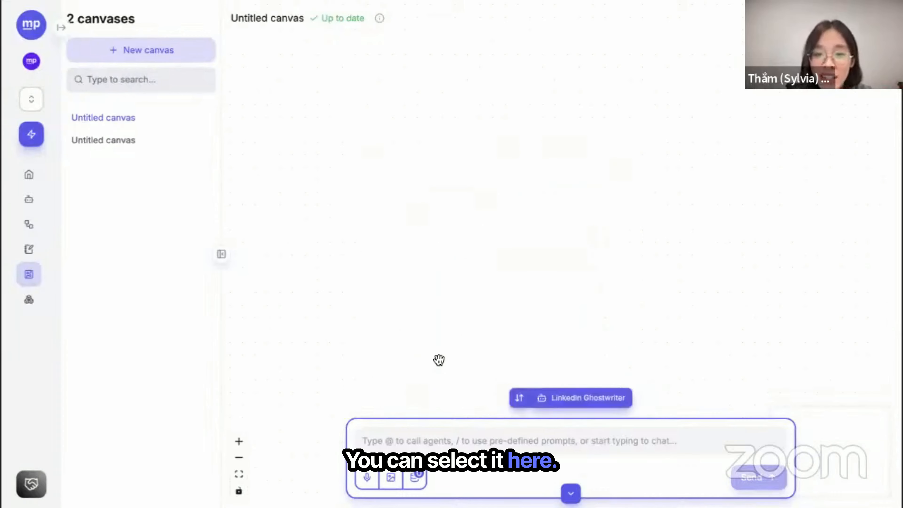
Find "mindpal" among the internal knowledge sources and connect the MindPal customer support materials folder to the canvas chat
{"action": "left_click", "coordinate": [415, 477]}
{"action": "left_click", "coordinate": [363, 271]}
{"action": "left_click", "coordinate": [339, 343]}
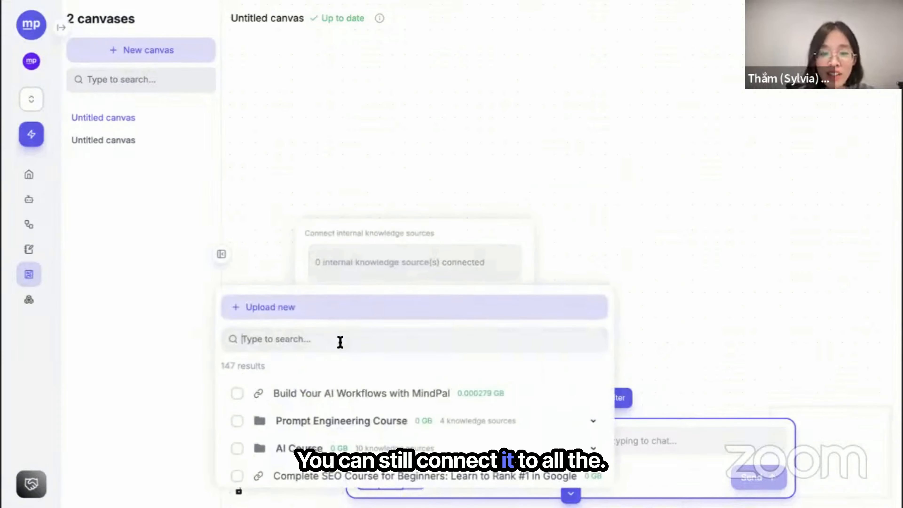
{"action": "type", "text": "mindpal"}
{"action": "left_click", "coordinate": [236, 453]}
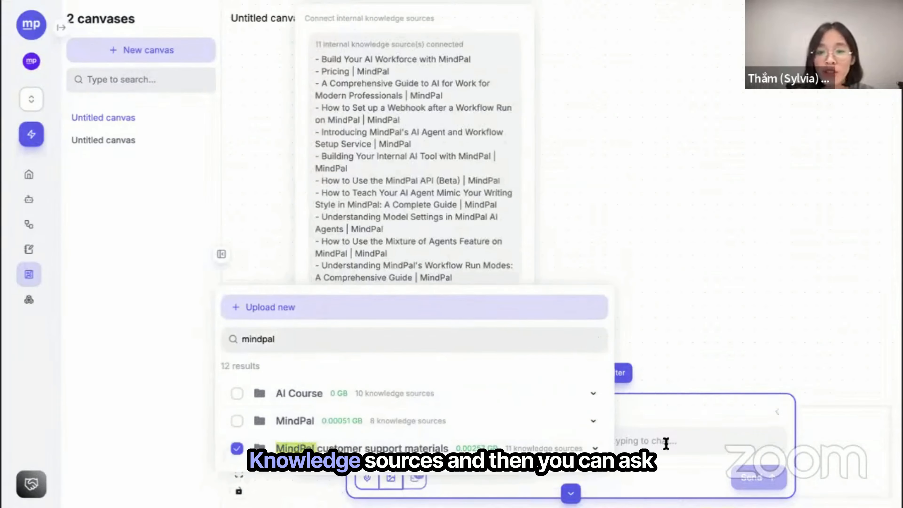
{"action": "left_click", "coordinate": [662, 442]}
Send the agent the prompt "write a post explaining why multi-agent workflows are useful for business process automation"
{"action": "left_click", "coordinate": [656, 445]}
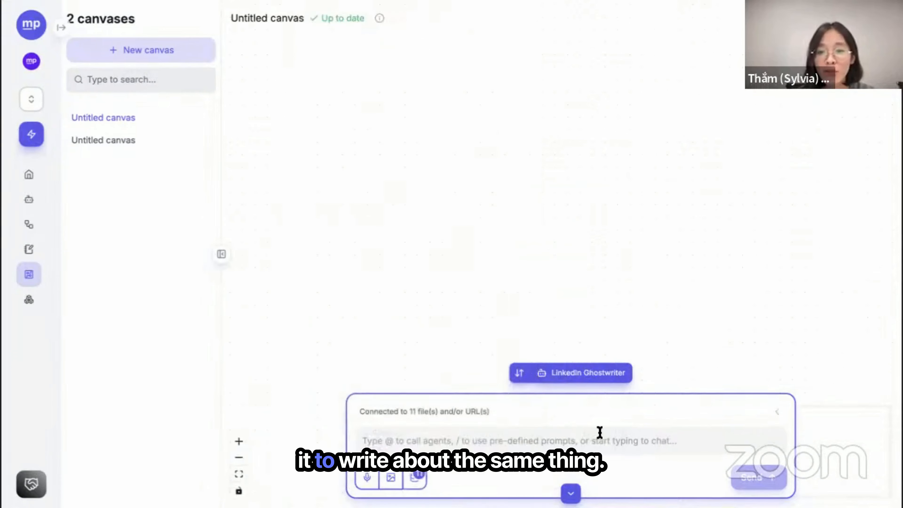
{"action": "type", "text": "write a "}
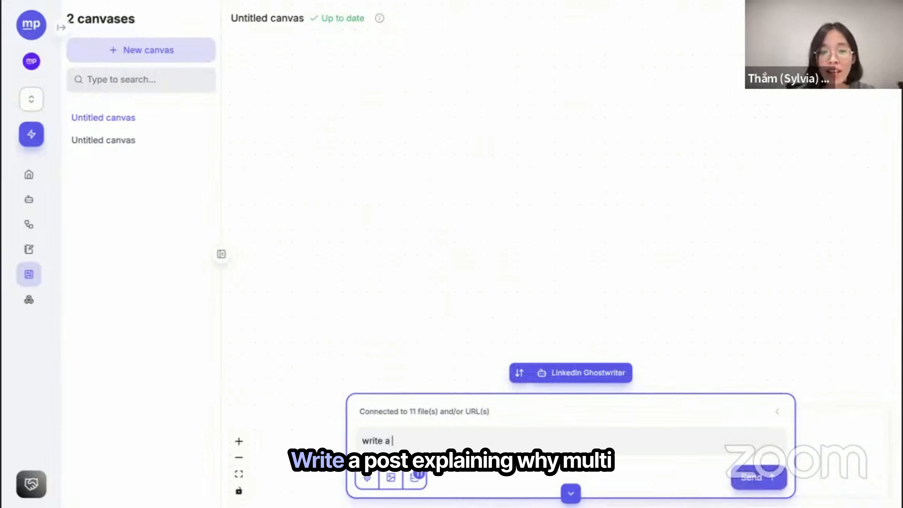
{"action": "type", "text": "post explaining "}
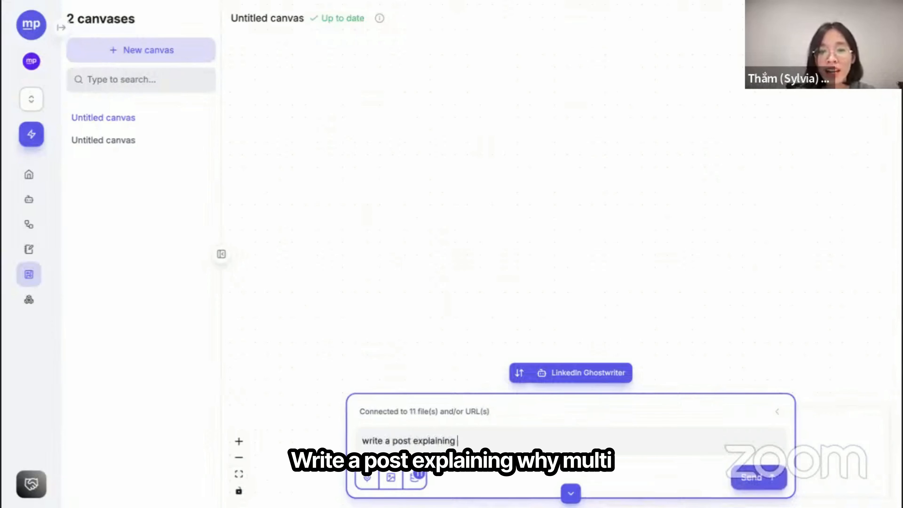
{"action": "type", "text": "why multi-agent "}
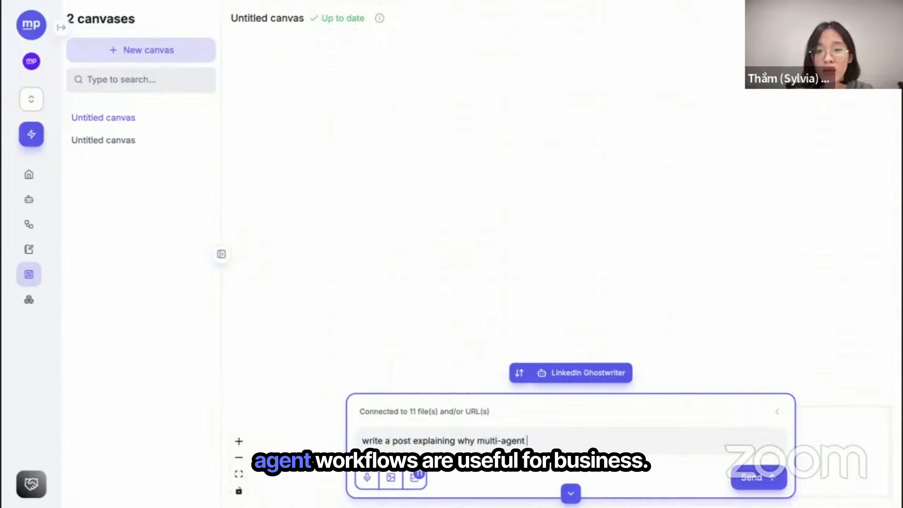
{"action": "type", "text": "workflows are usefu"}
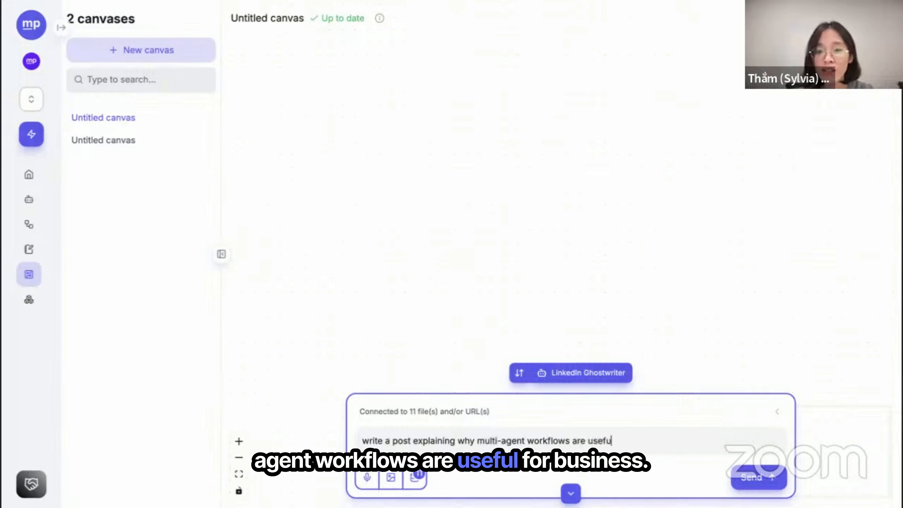
{"action": "type", "text": "l for business process automation"}
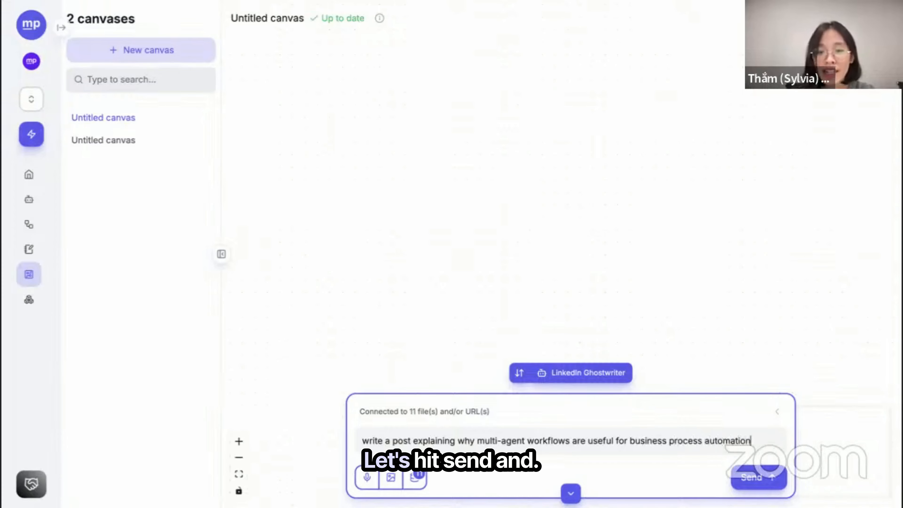
{"action": "key", "text": "Return"}
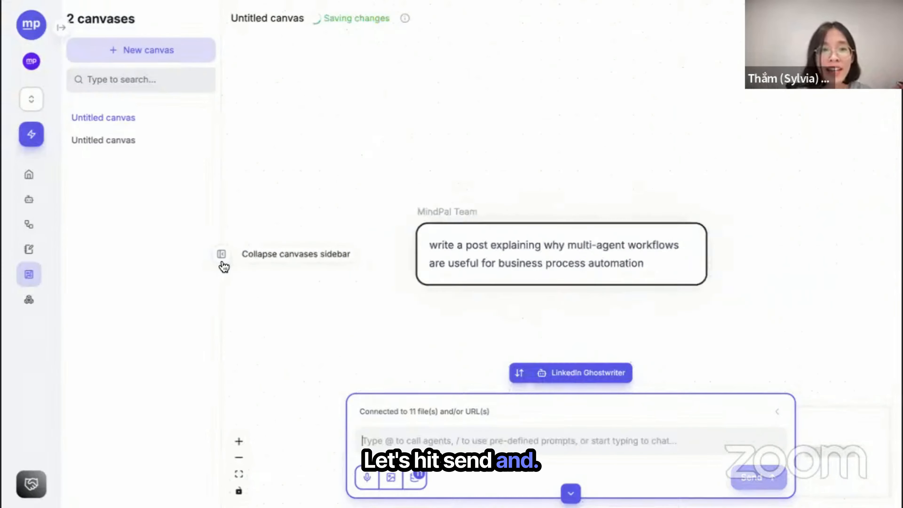
Collapse the canvases sidebar, hide the prompt panel to read the generated post down to its hashtags, and show the panel again
{"action": "left_click", "coordinate": [221, 256]}
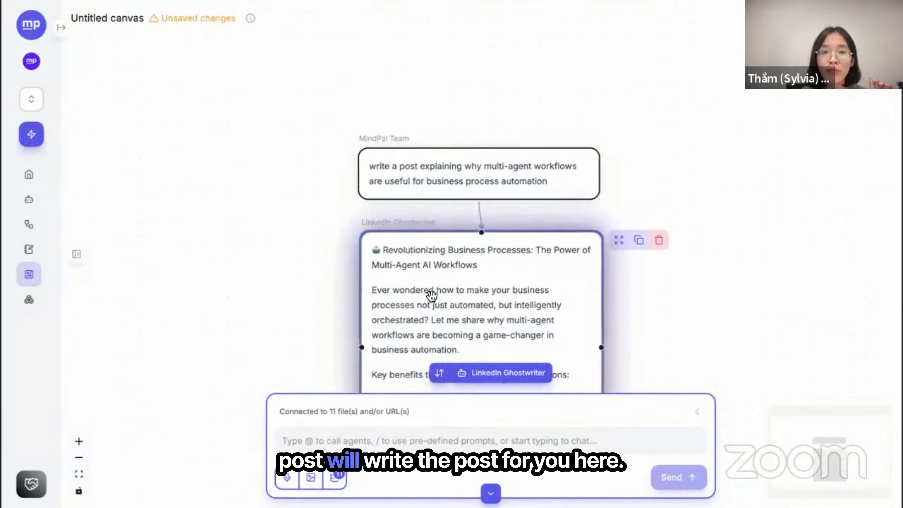
{"action": "scroll", "coordinate": [469, 298], "scroll_direction": "down", "scroll_amount": 3}
{"action": "left_click", "coordinate": [491, 493]}
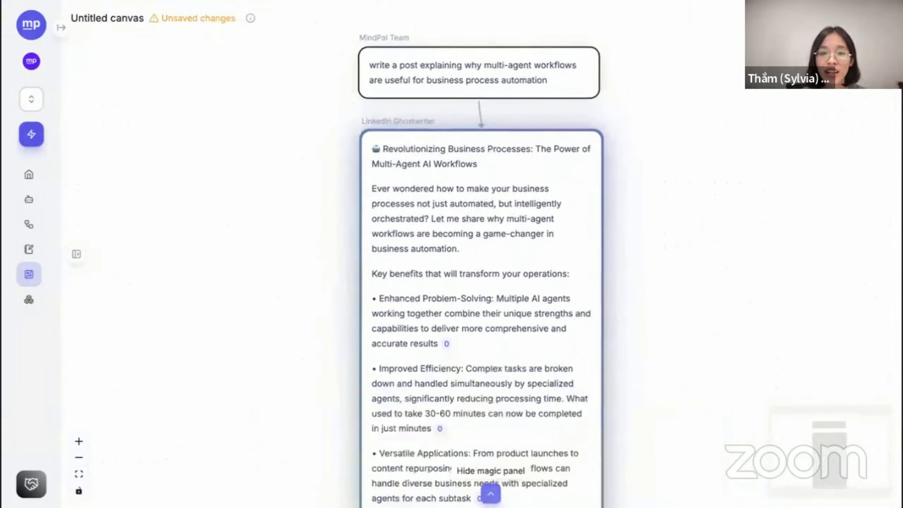
{"action": "scroll", "coordinate": [506, 307], "scroll_direction": "down", "scroll_amount": 10}
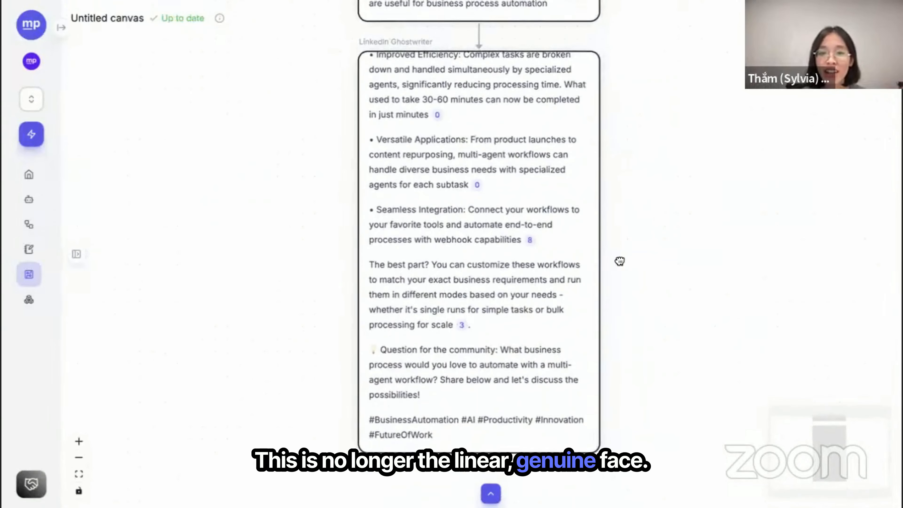
{"action": "left_click_drag", "start_coordinate": [619, 261], "coordinate": [724, 182]}
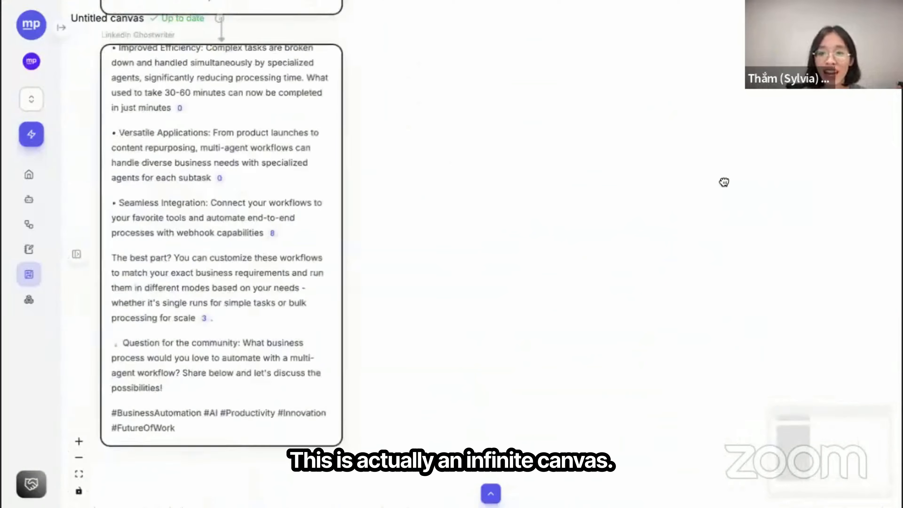
{"action": "left_click", "coordinate": [490, 494]}
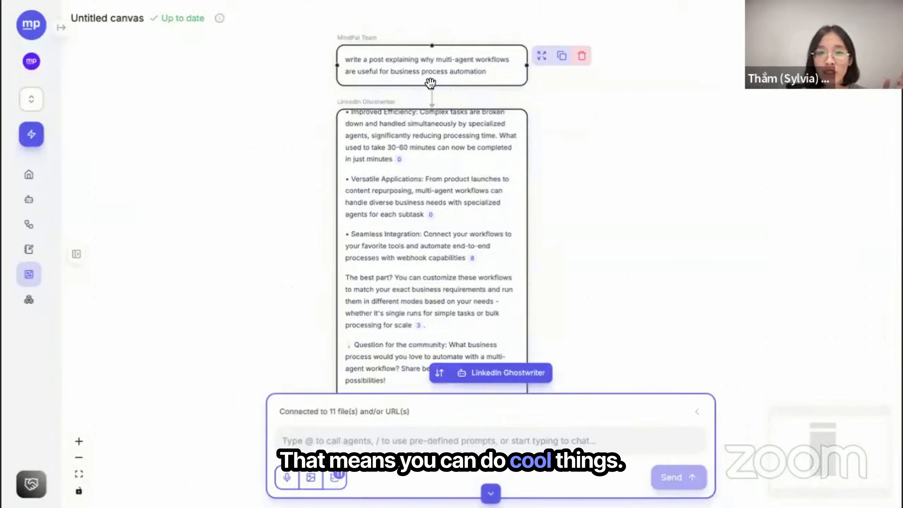
Select the original multi-agent workflows prompt card as context and choose the Twitter Post Agent found by searching "twitter"
{"action": "left_click", "coordinate": [405, 50]}
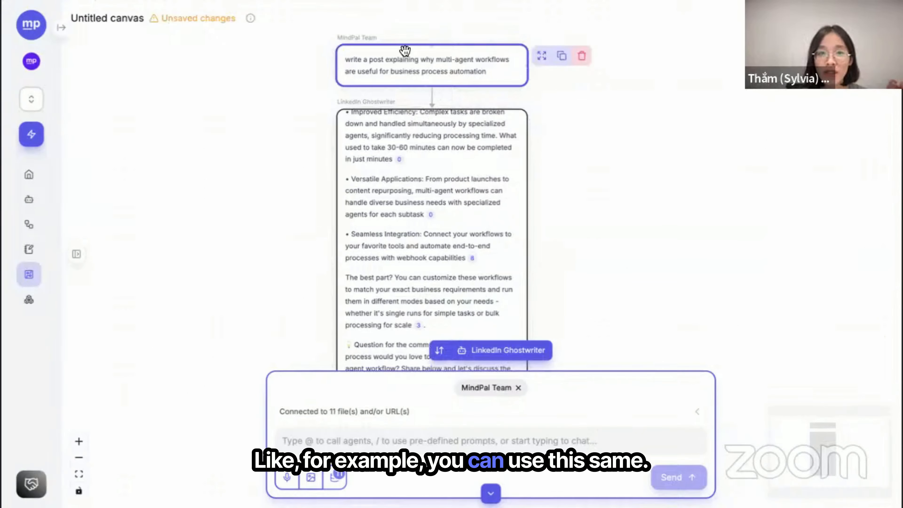
{"action": "left_click", "coordinate": [440, 351]}
{"action": "type", "text": "twitter"}
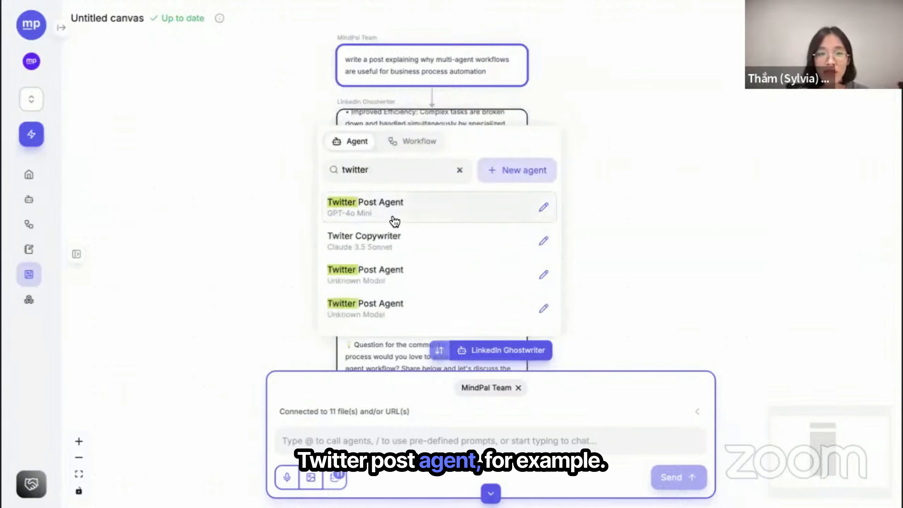
{"action": "left_click", "coordinate": [337, 212]}
Send the Twitter Post Agent the prompt "write a post" and hide the prompt panel to view the new branch
{"action": "left_click", "coordinate": [410, 441]}
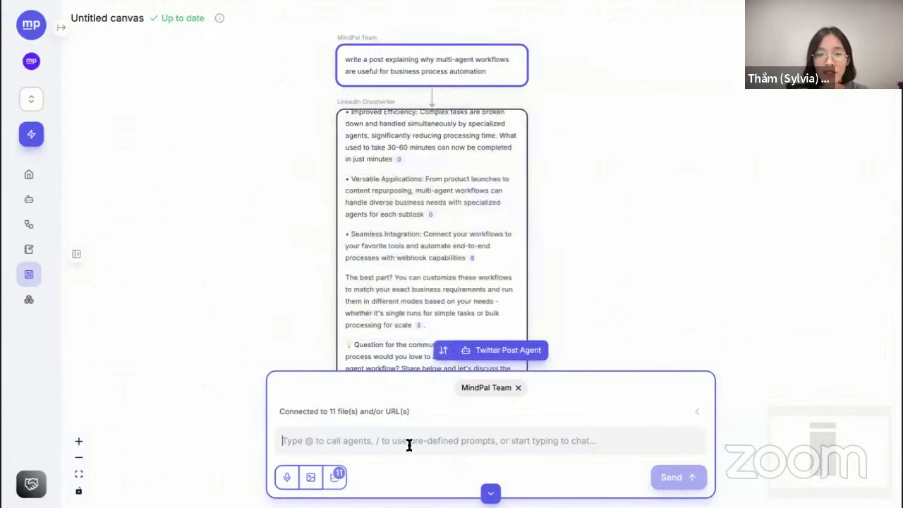
{"action": "type", "text": "write a post"}
{"action": "key", "text": "Return"}
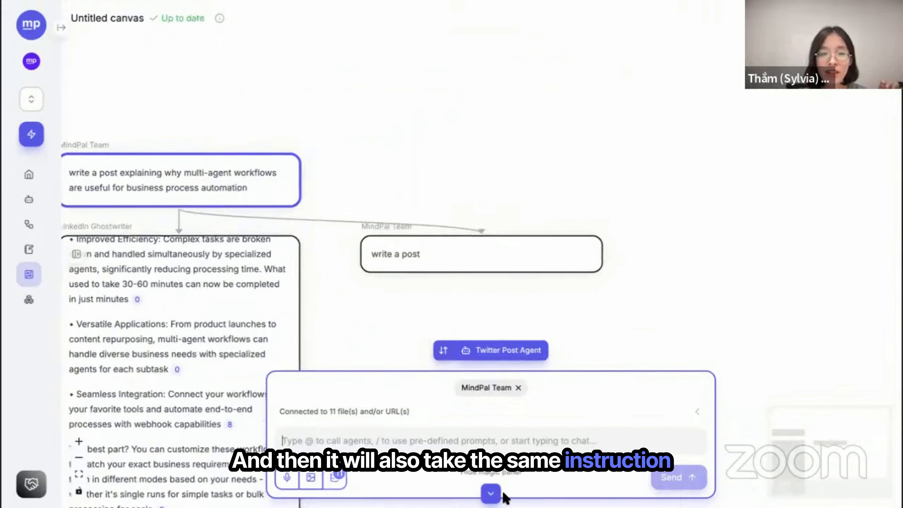
{"action": "left_click", "coordinate": [490, 493]}
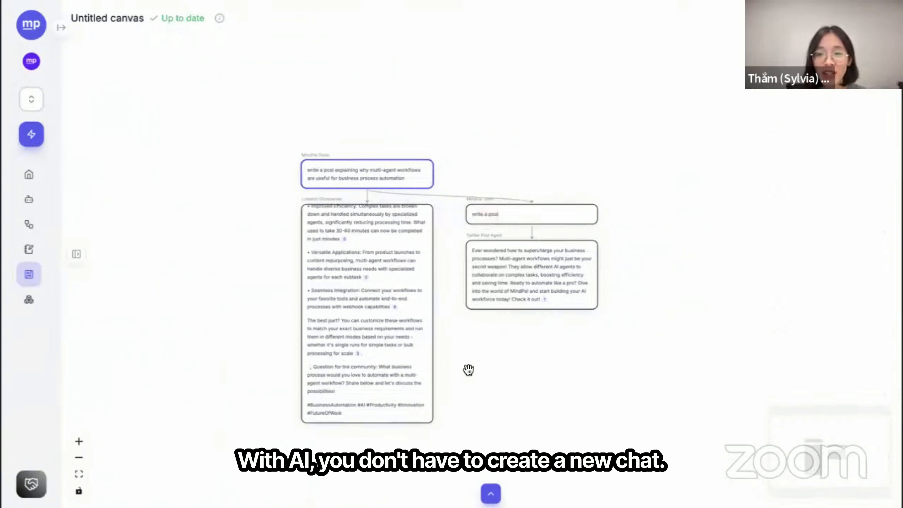
{"action": "left_click_drag", "start_coordinate": [473, 384], "coordinate": [407, 366]}
Show the prompt panel again, search the workflows for "repurpose" and choose the Repurpose Blog Post workflow
{"action": "left_click", "coordinate": [490, 493]}
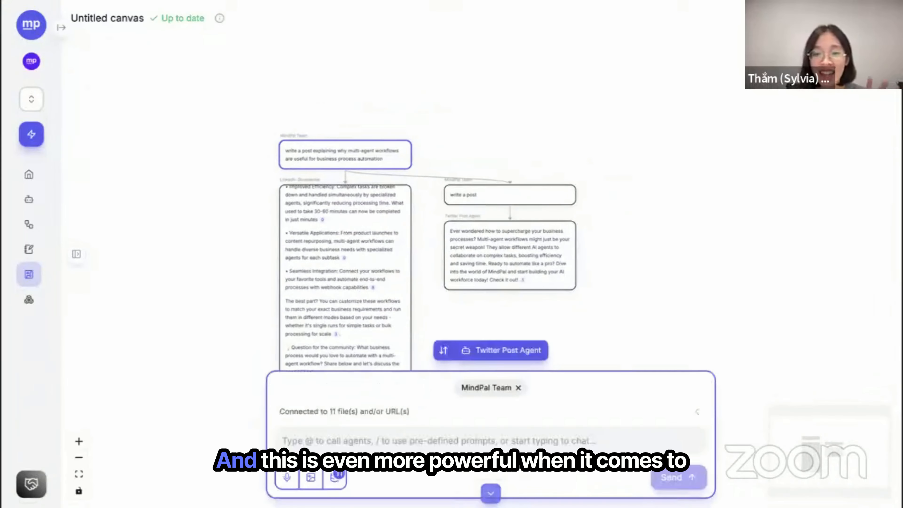
{"action": "left_click", "coordinate": [443, 352]}
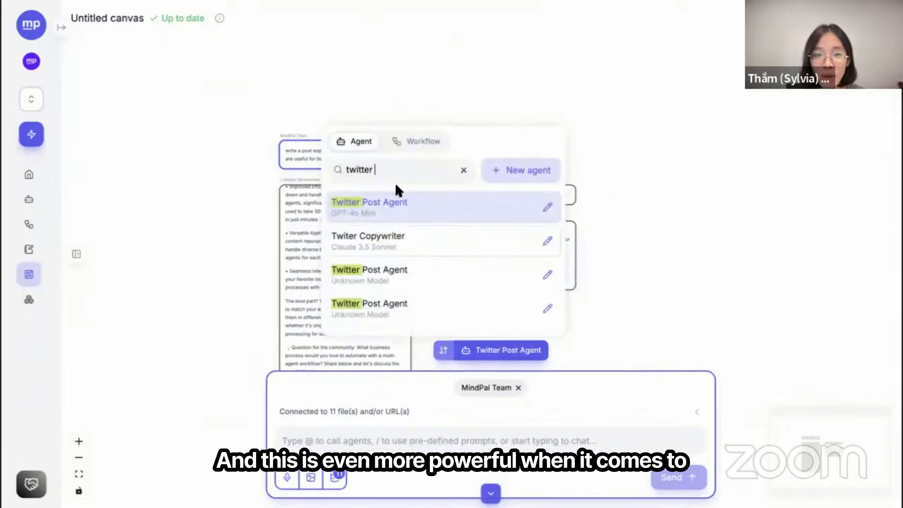
{"action": "left_click", "coordinate": [422, 135]}
{"action": "left_click", "coordinate": [419, 157]}
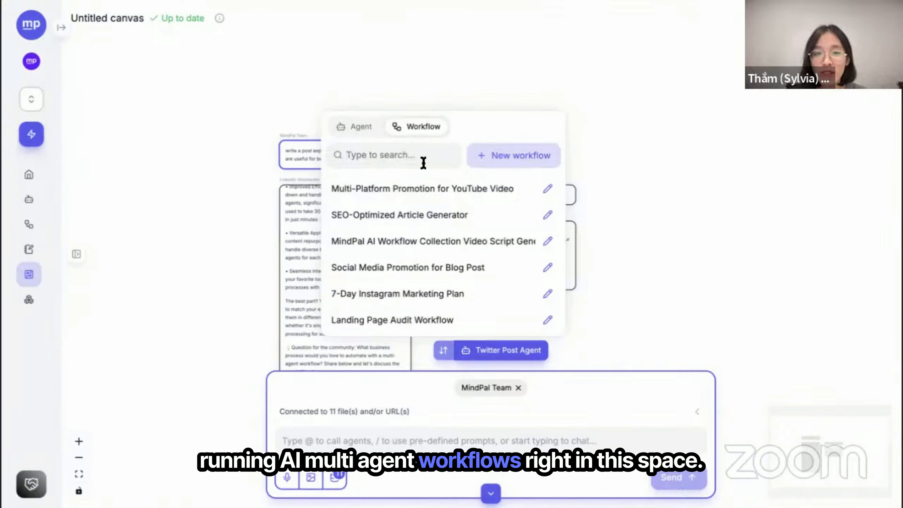
{"action": "type", "text": "repurp"}
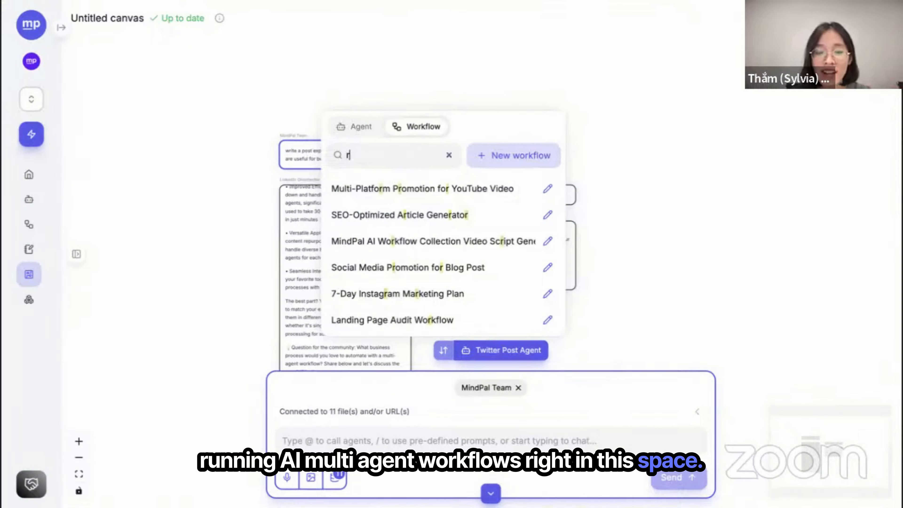
{"action": "type", "text": "epurpose"}
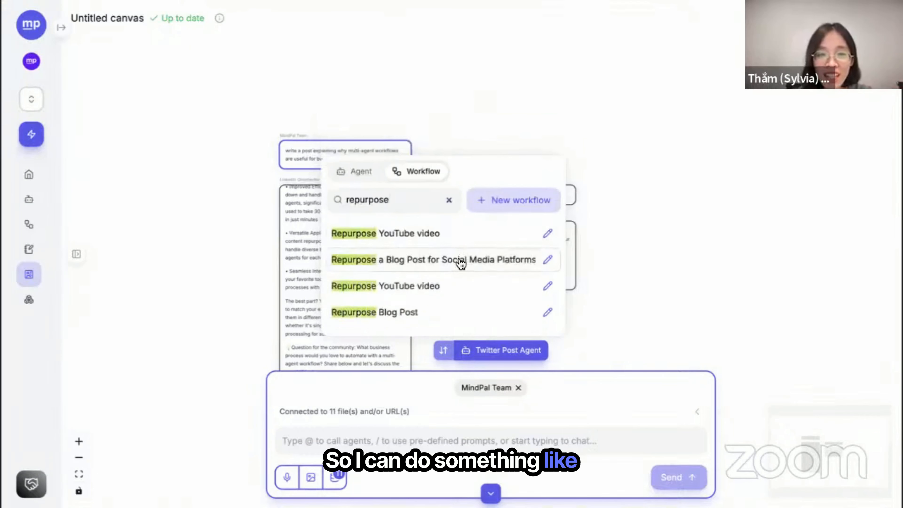
{"action": "left_click", "coordinate": [461, 265]}
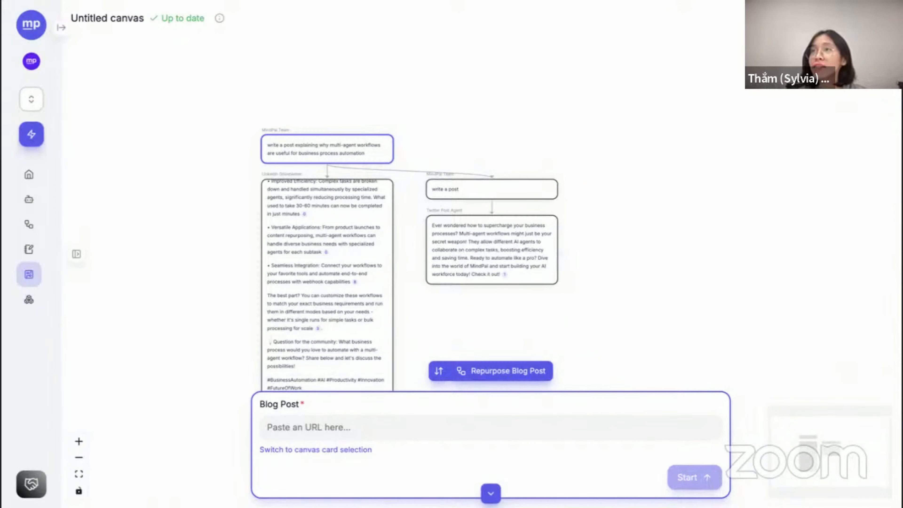
{"action": "type", "text": "https://mindpal.space/blog/leveraging-ai-content-repurposing"}
{"action": "left_click", "coordinate": [484, 431]}
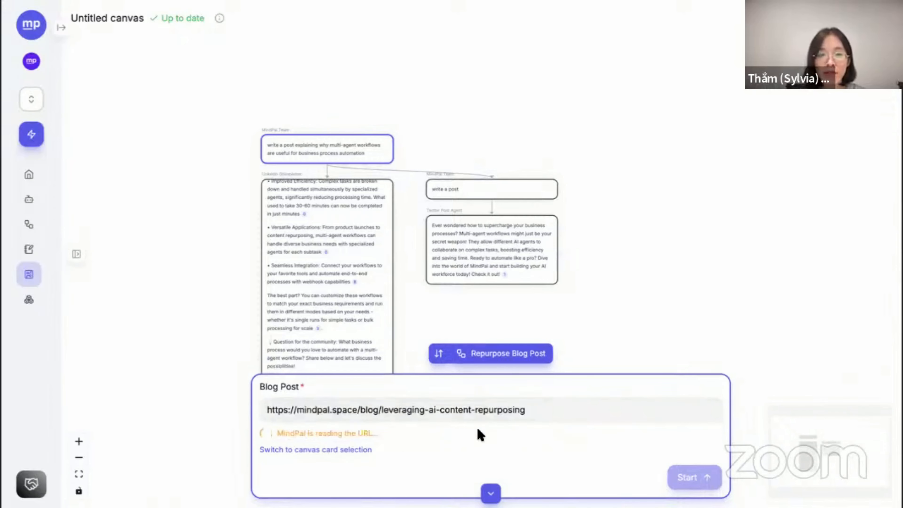
{"action": "left_click", "coordinate": [676, 467]}
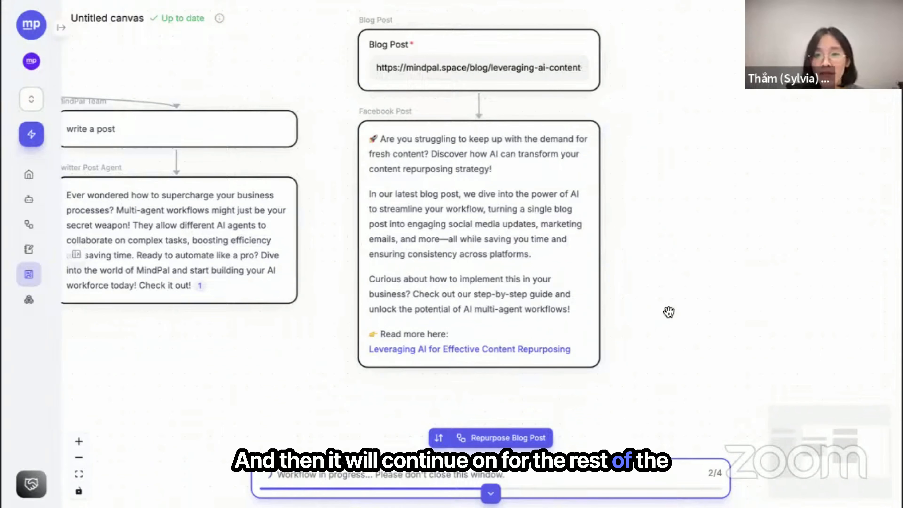
Examine the workflow's Facebook, Twitter and Instagram outputs on the canvas, with the prompt panel hidden for an overview of all cards
{"action": "scroll", "coordinate": [669, 313], "scroll_direction": "down", "scroll_amount": 5}
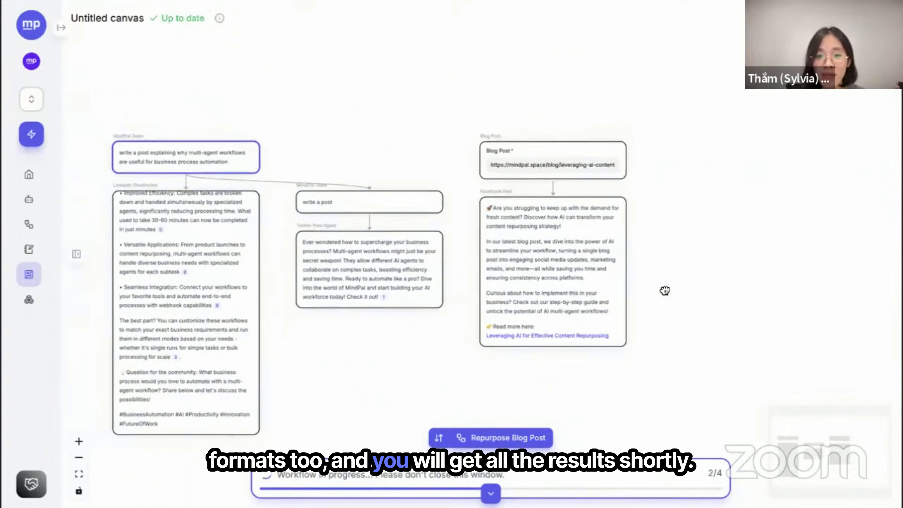
{"action": "scroll", "coordinate": [678, 306], "scroll_direction": "down", "scroll_amount": 3}
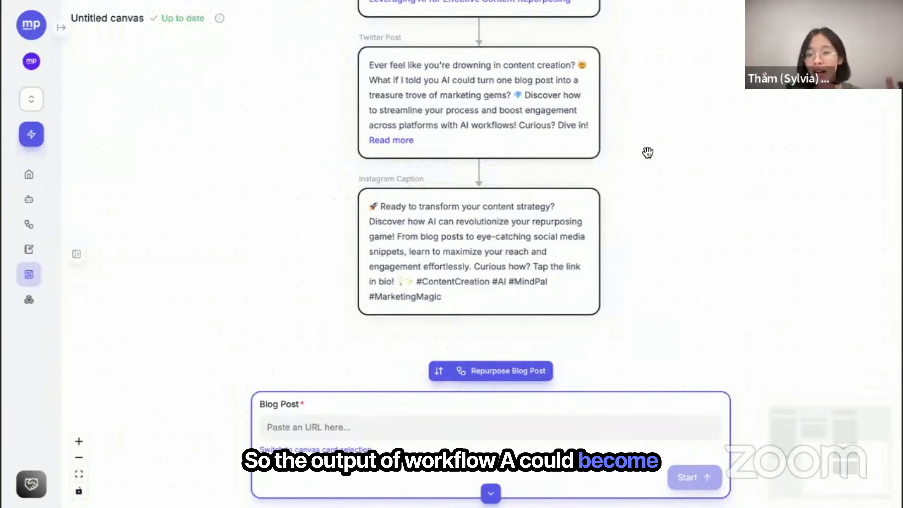
{"action": "left_click", "coordinate": [491, 494]}
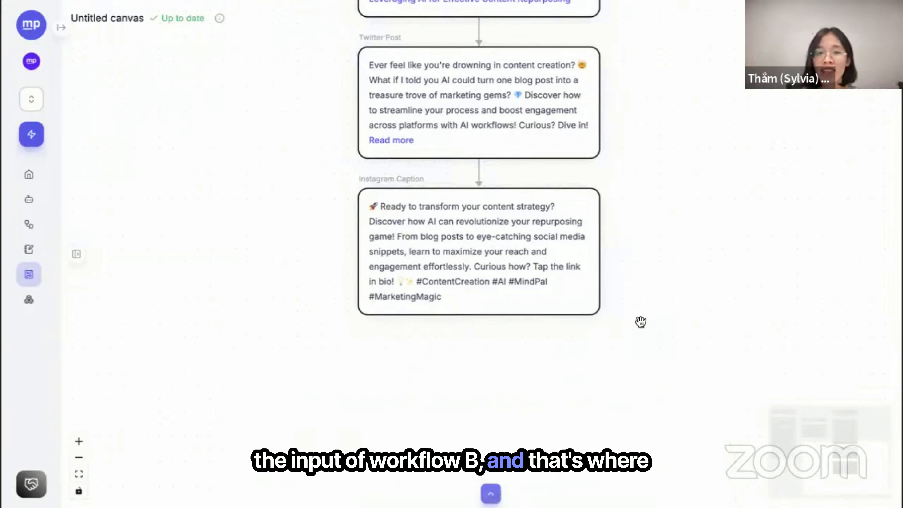
{"action": "scroll", "coordinate": [657, 329], "scroll_direction": "down", "scroll_amount": 5}
{"action": "left_click_drag", "start_coordinate": [671, 238], "coordinate": [701, 326]}
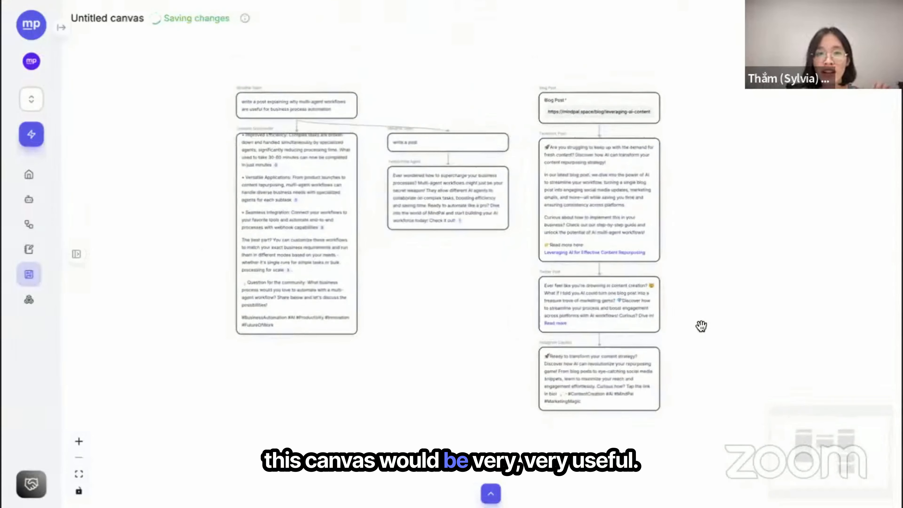